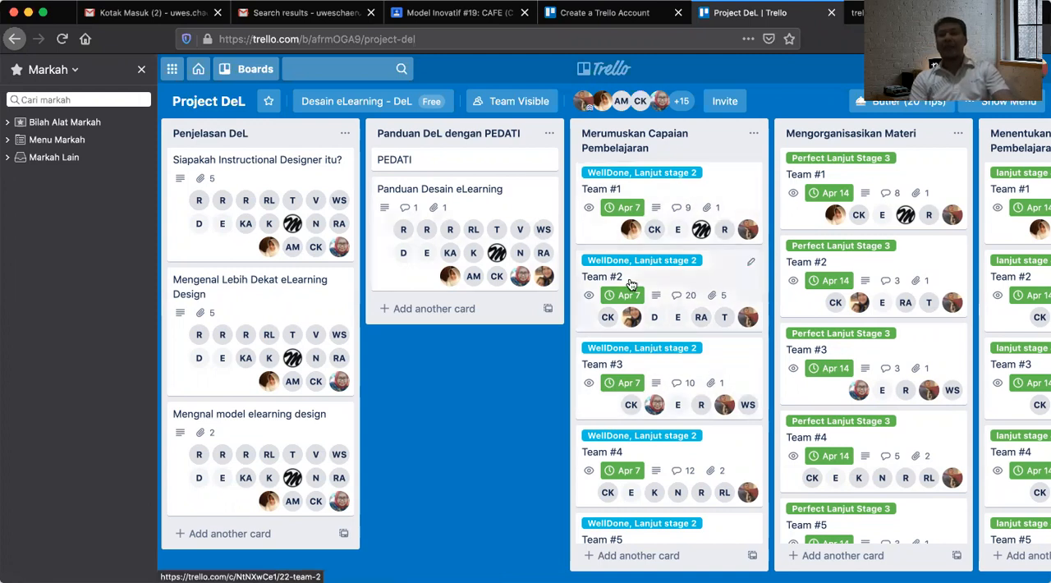
Look through the Project DeL board's lists, from Penjelasan DeL across the learning design stages to Produk e-Learning [LMS].
scroll(631, 284, right, 3)
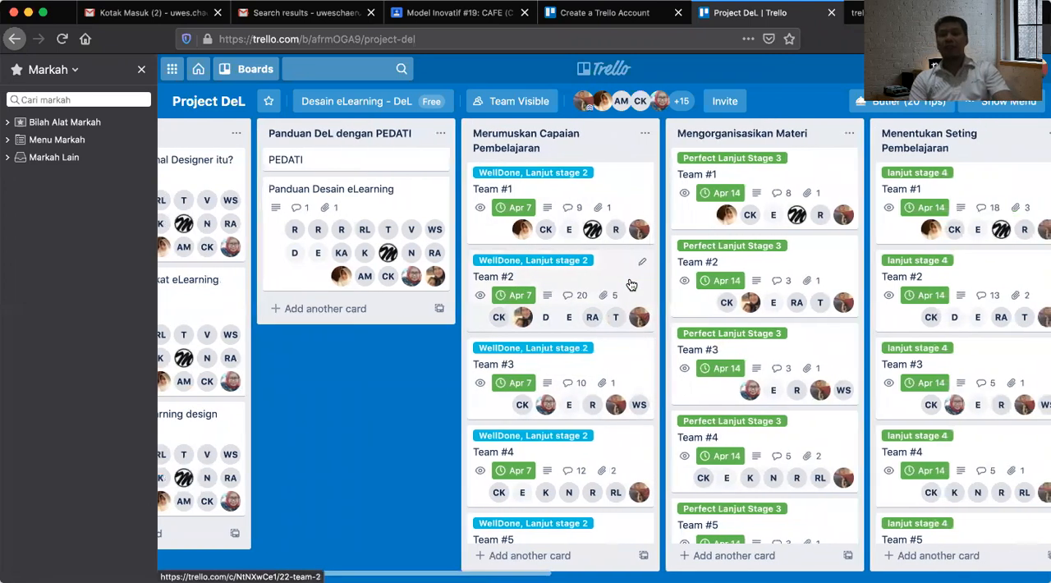
scroll(630, 284, right, 3)
scroll(631, 284, left, 3)
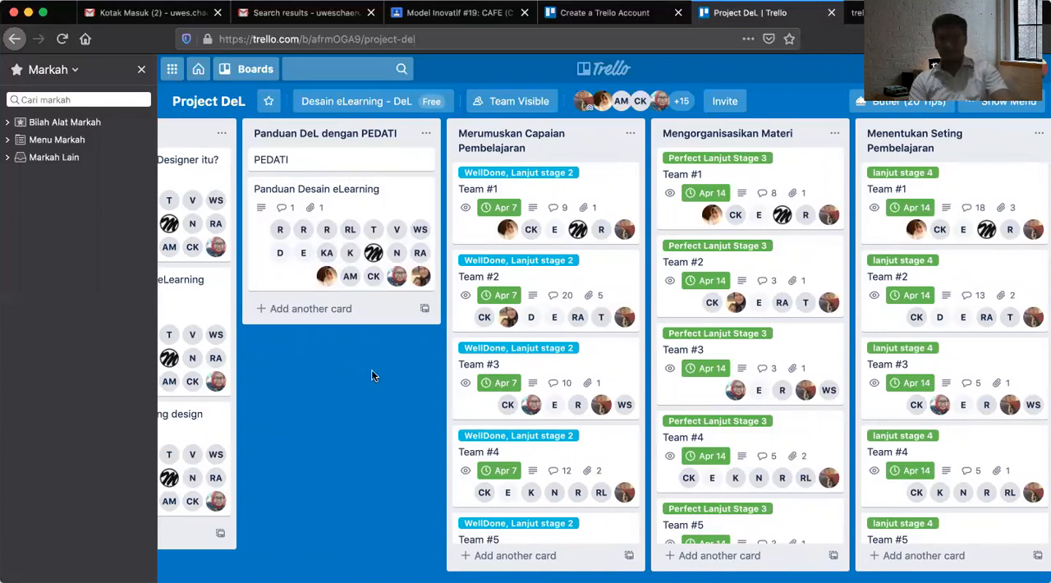
scroll(371, 376, right, 2)
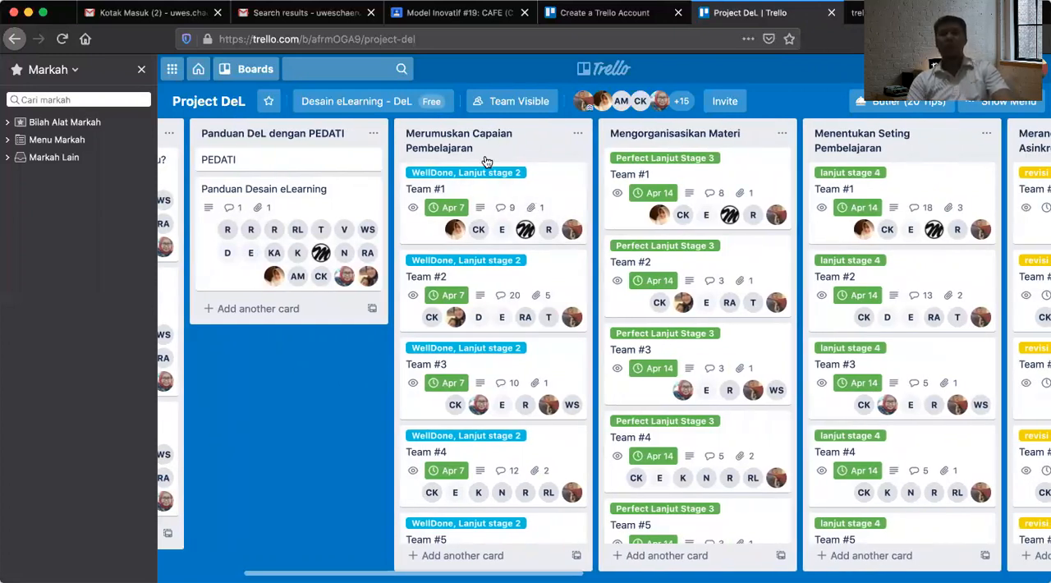
scroll(485, 161, right, 2)
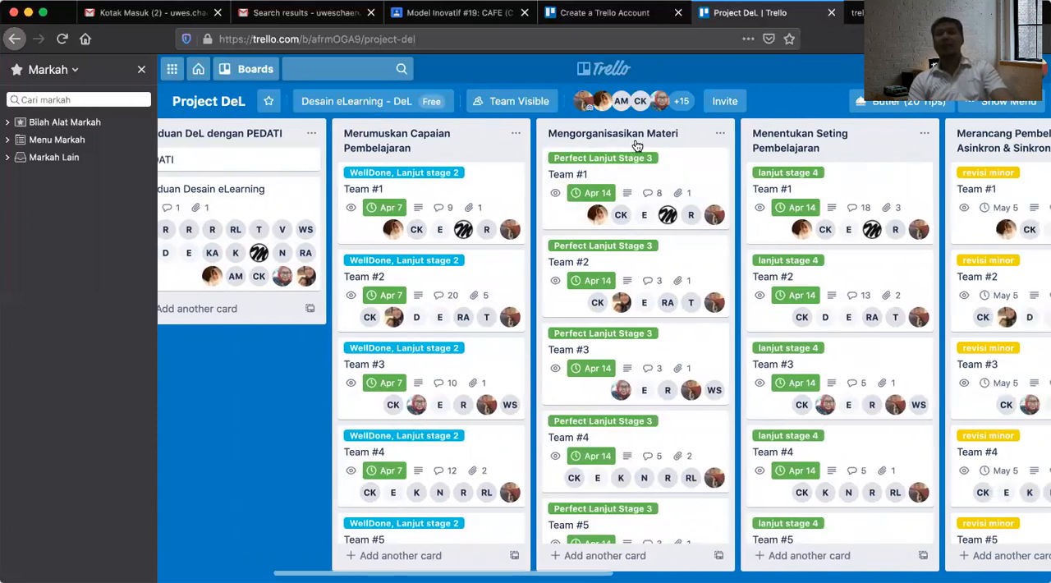
scroll(646, 144, right, 4)
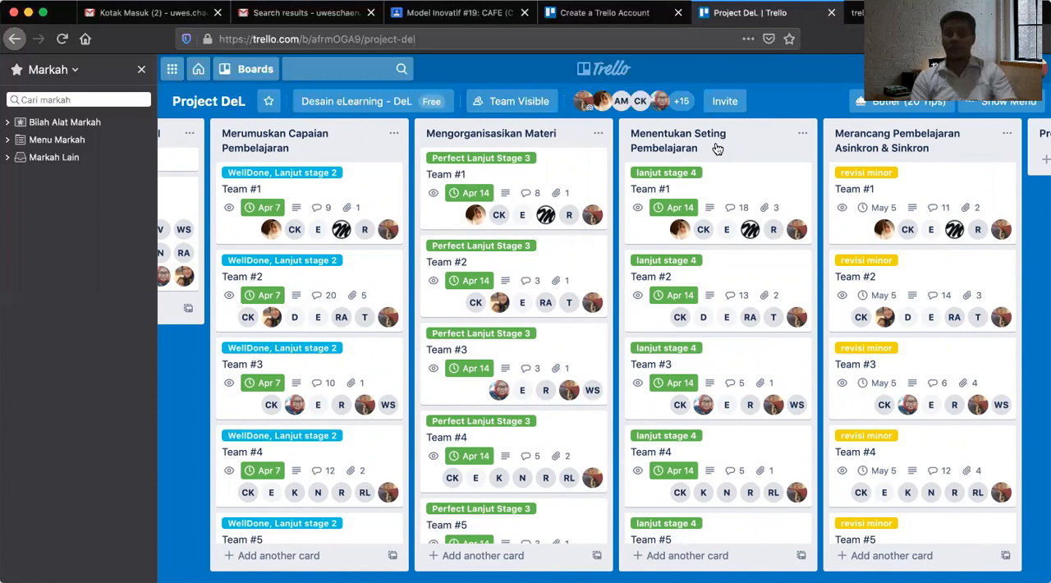
scroll(716, 147, right, 3)
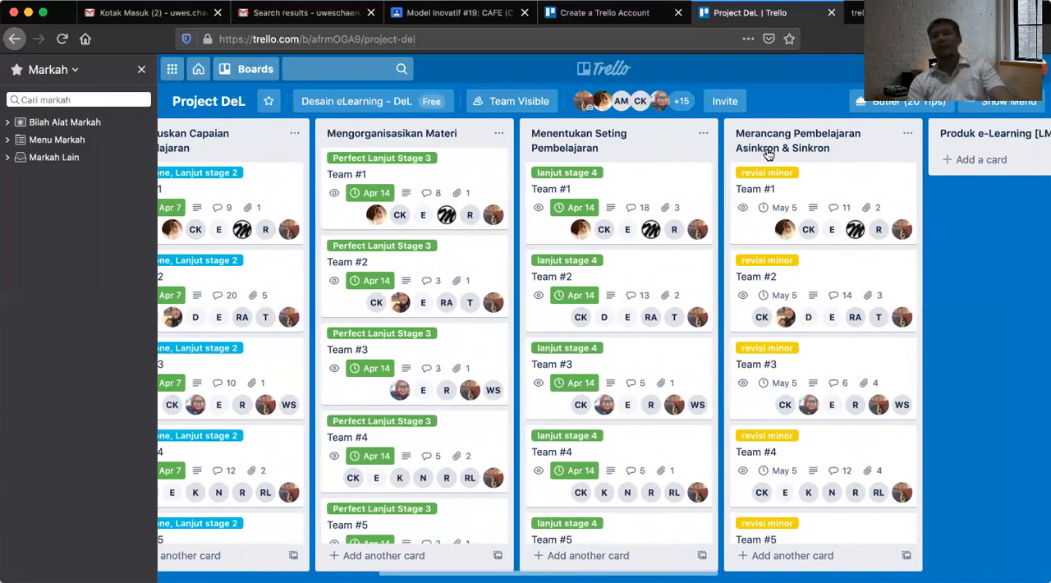
scroll(768, 154, right, 6)
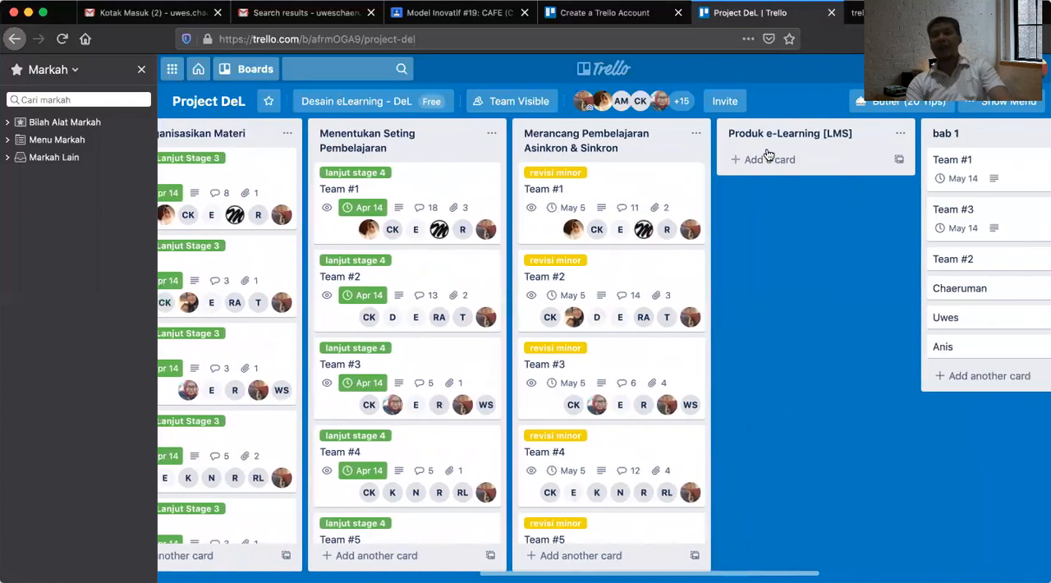
scroll(768, 154, right, 1)
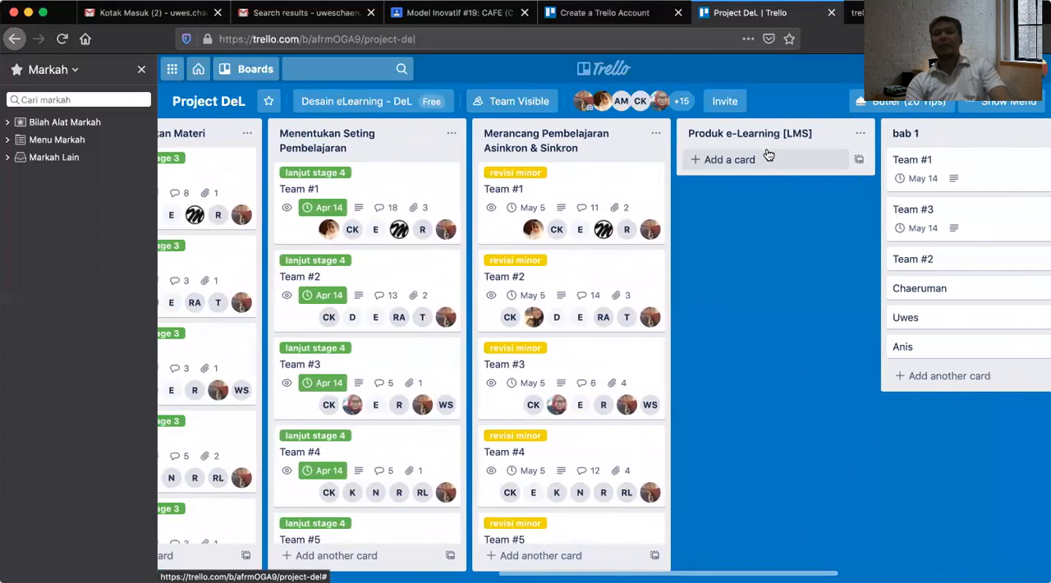
scroll(768, 154, left, 7)
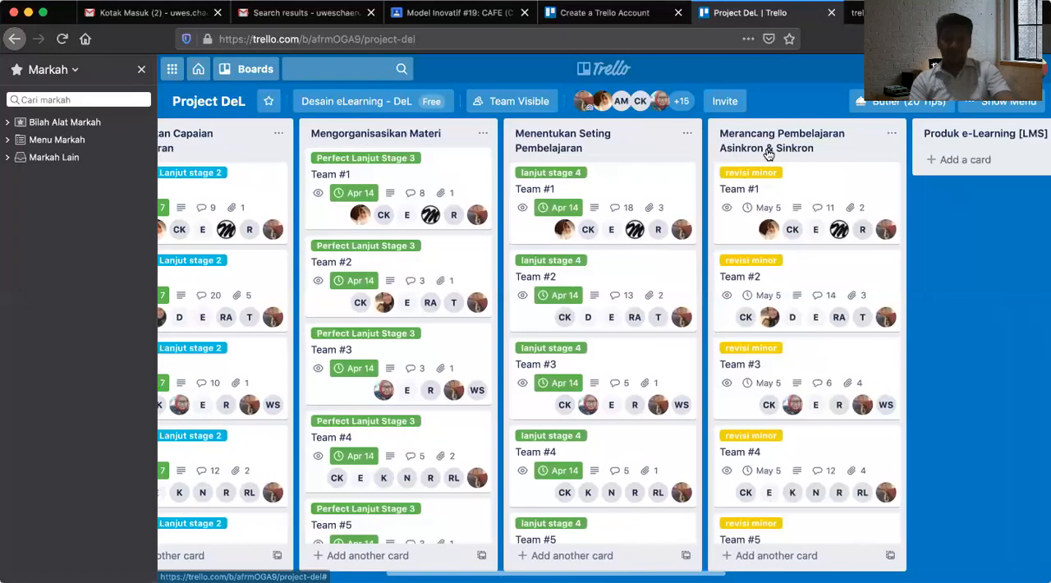
scroll(767, 155, left, 14)
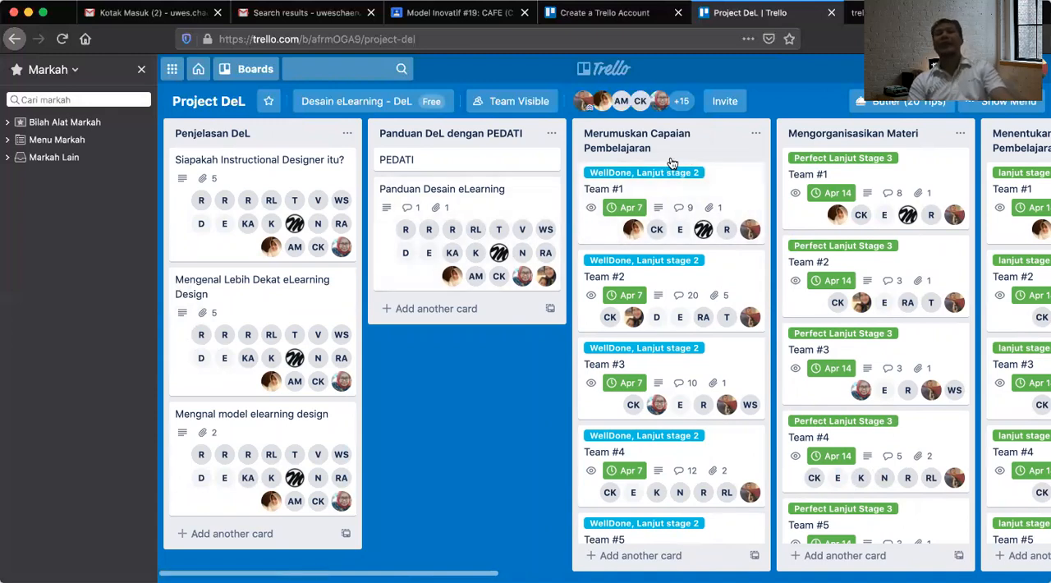
scroll(672, 162, right, 5)
scroll(672, 162, left, 5)
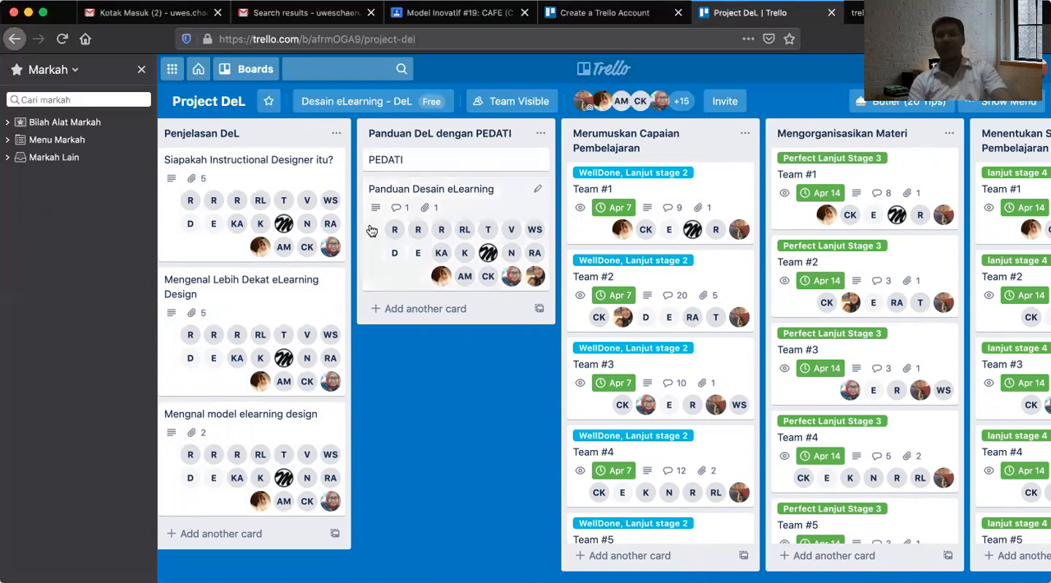
View the description and attachments of the Panduan Desain eLearning card, and return to the board.
click(490, 207)
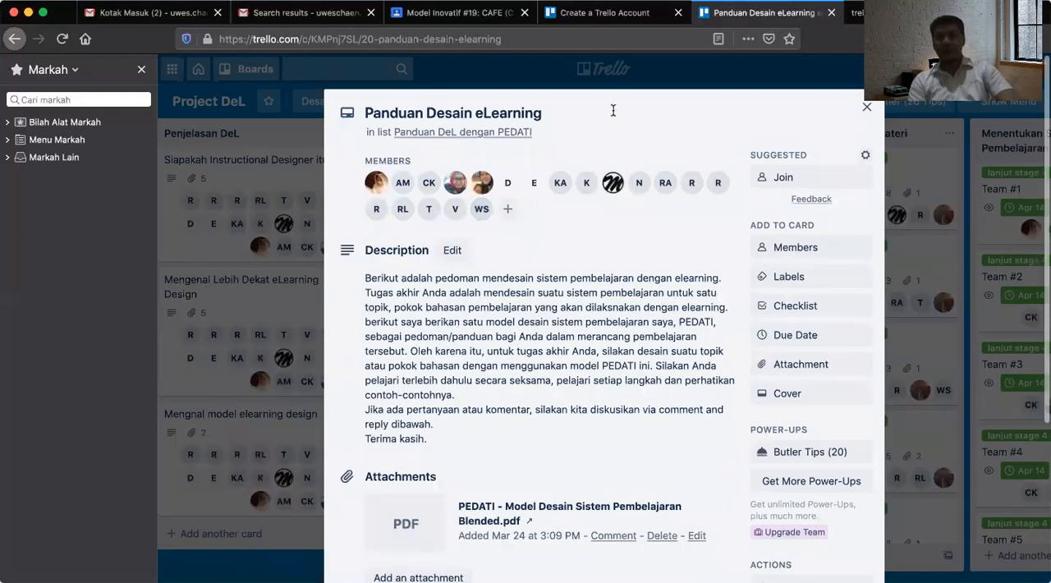
scroll(559, 347, down, 2)
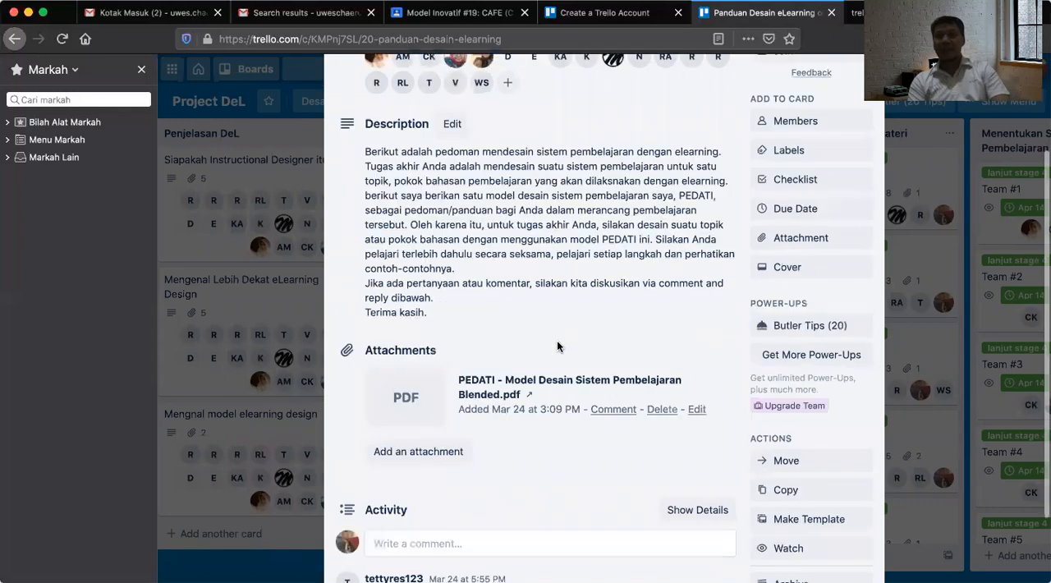
scroll(558, 347, up, 2)
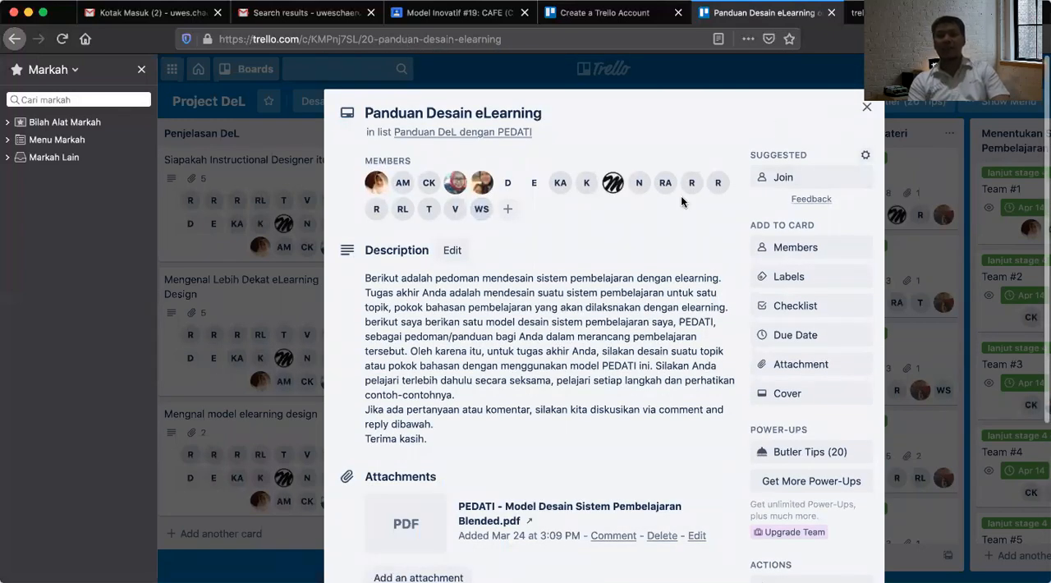
key(Escape)
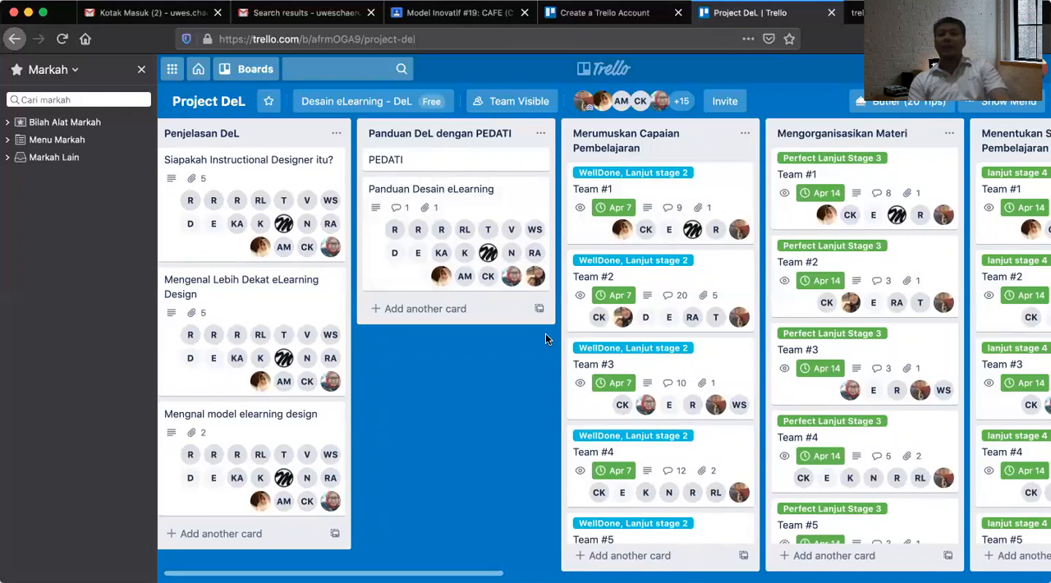
Examine the team cards in the Merumuskan Capaian Pembelajaran list and the neighbouring stage lists.
scroll(545, 333, right, 3)
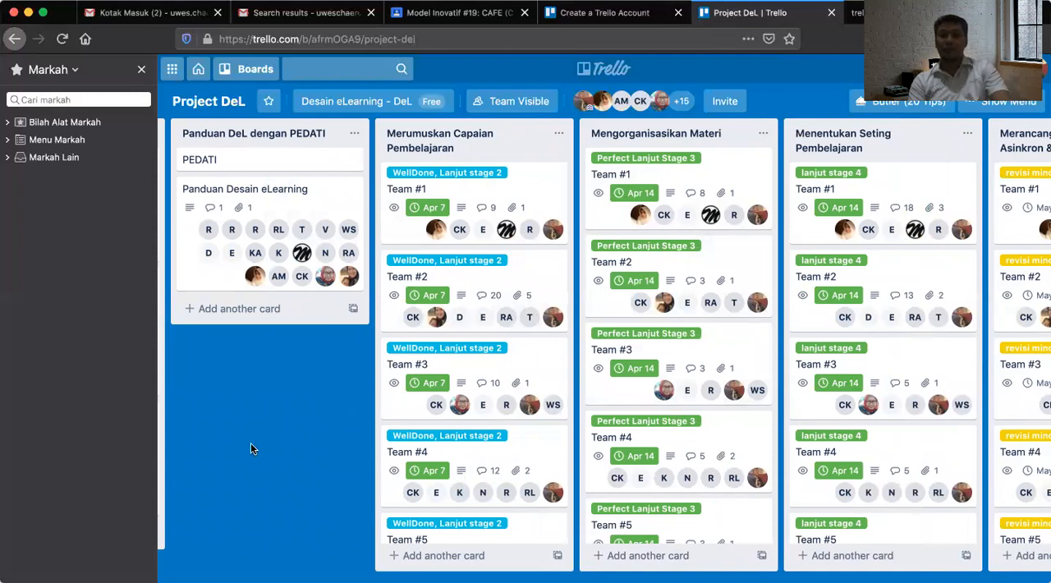
scroll(525, 411, right, 3)
scroll(525, 409, left, 1)
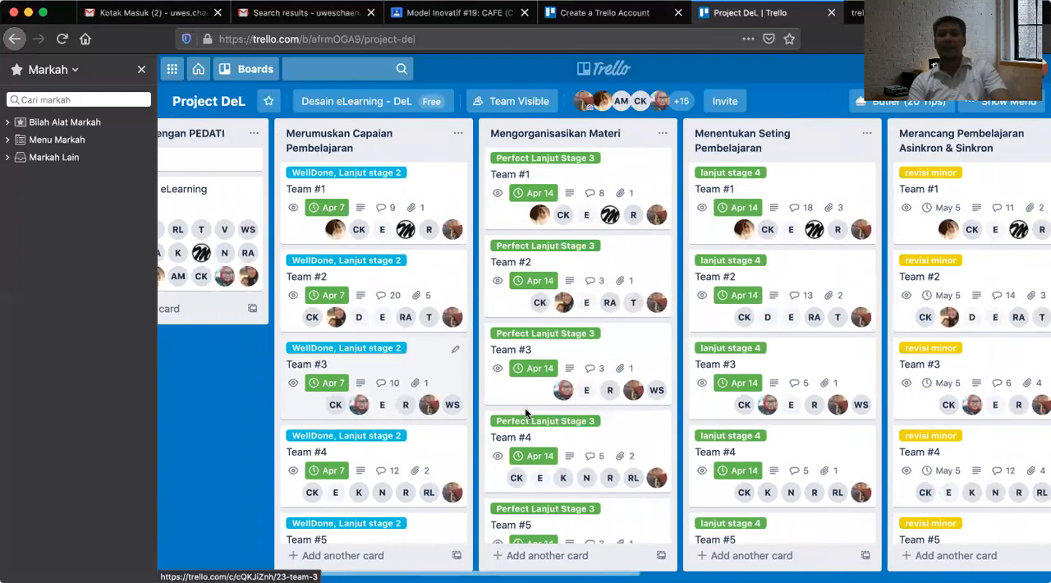
scroll(199, 433, left, 1)
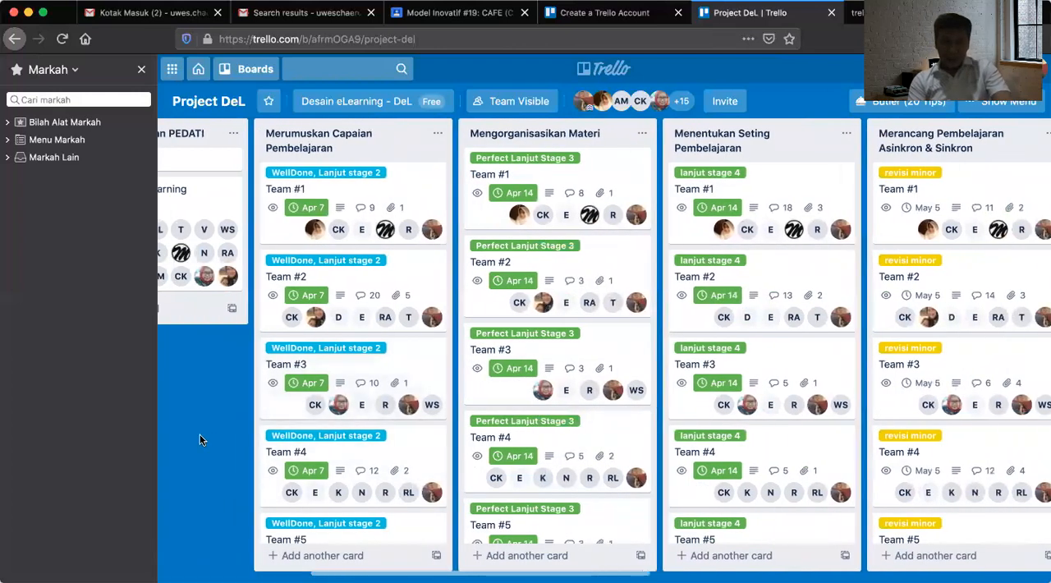
scroll(358, 449, down, 1)
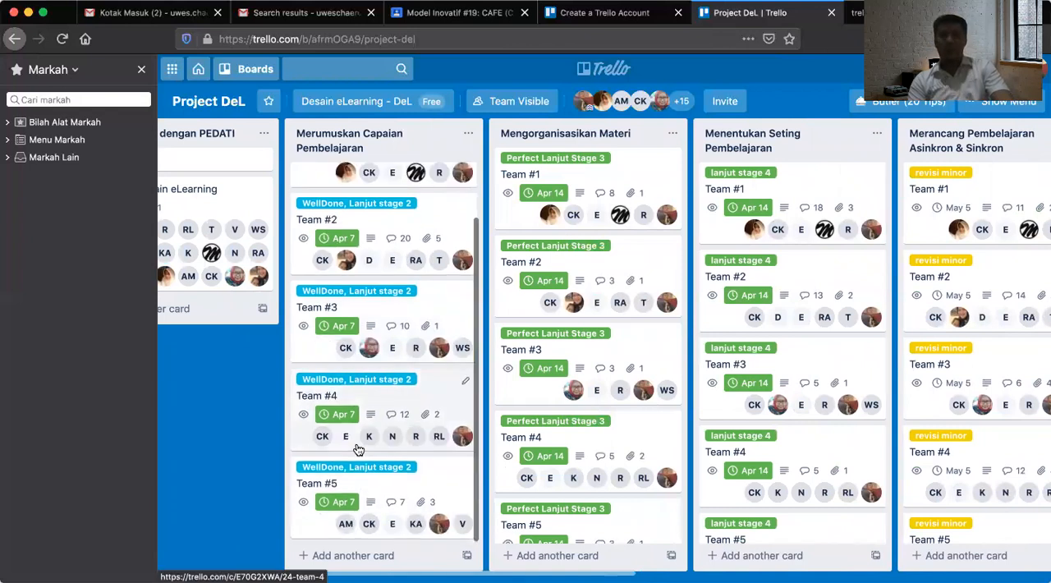
scroll(358, 449, up, 1)
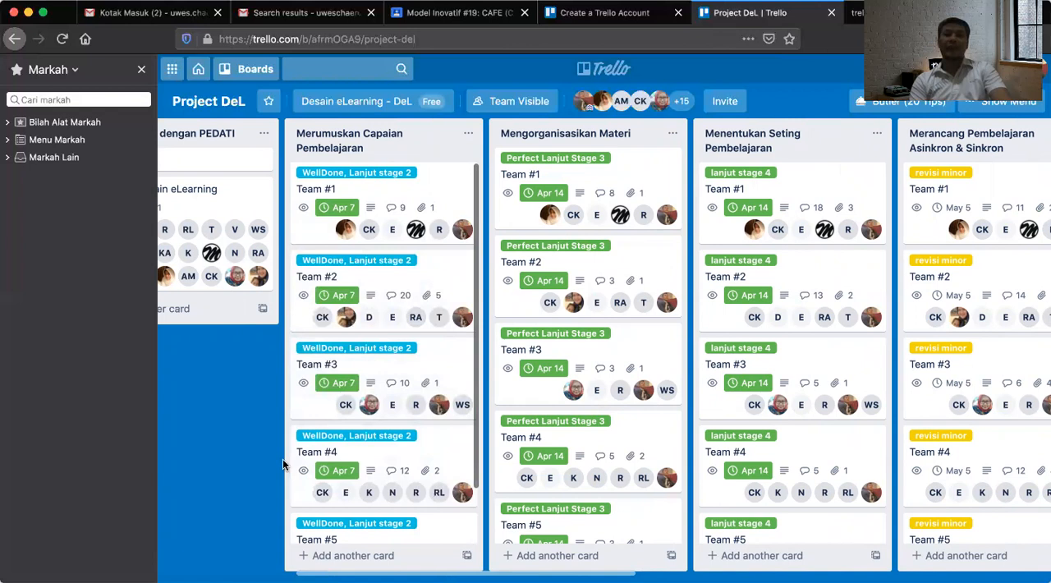
scroll(421, 462, right, 2)
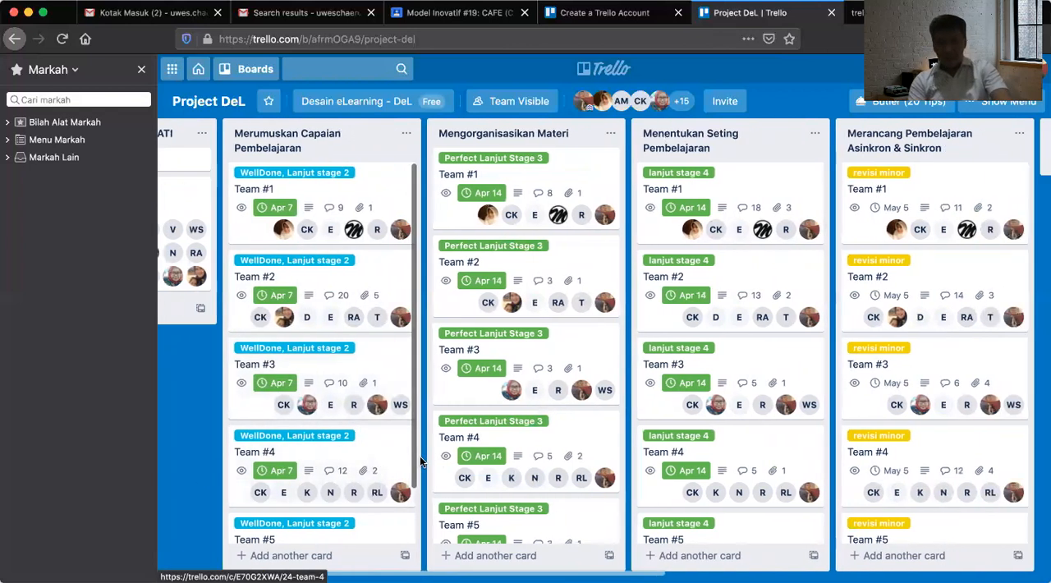
scroll(420, 462, left, 1)
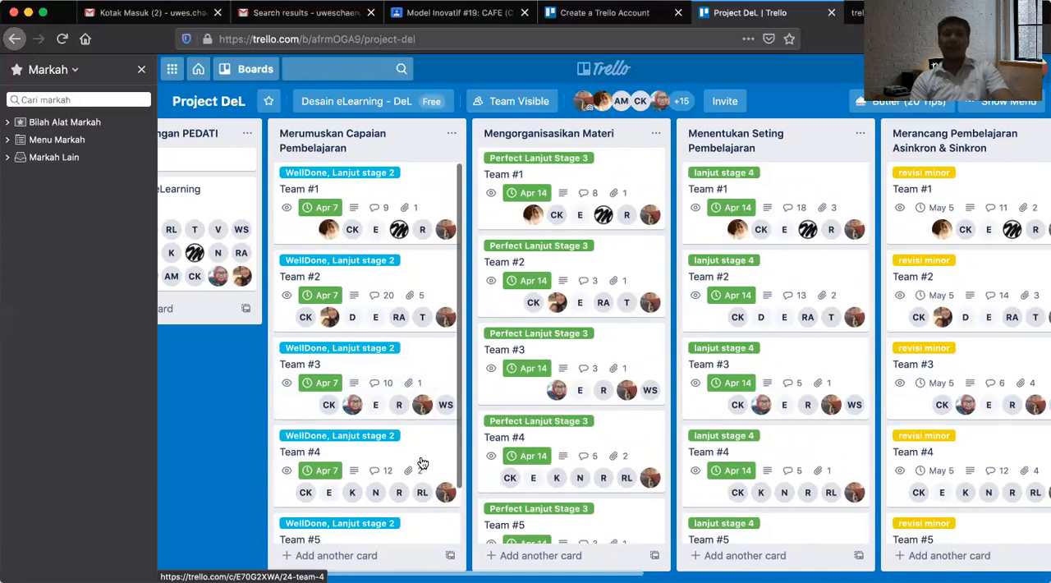
Open the Team #2 card in the Merumuskan Capaian Pembelajaran list and review its description and attachments.
click(410, 283)
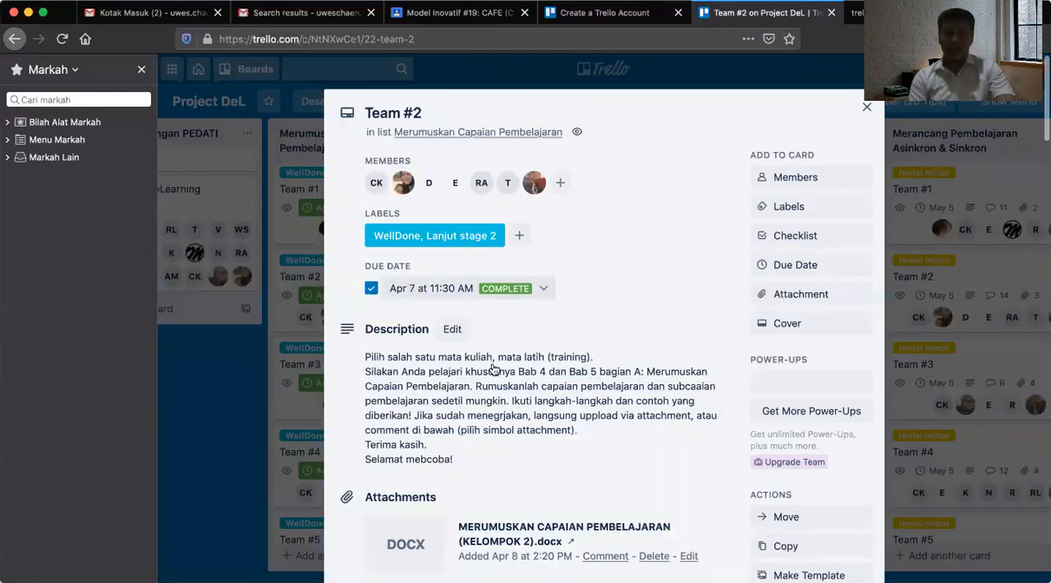
scroll(489, 378, down, 5)
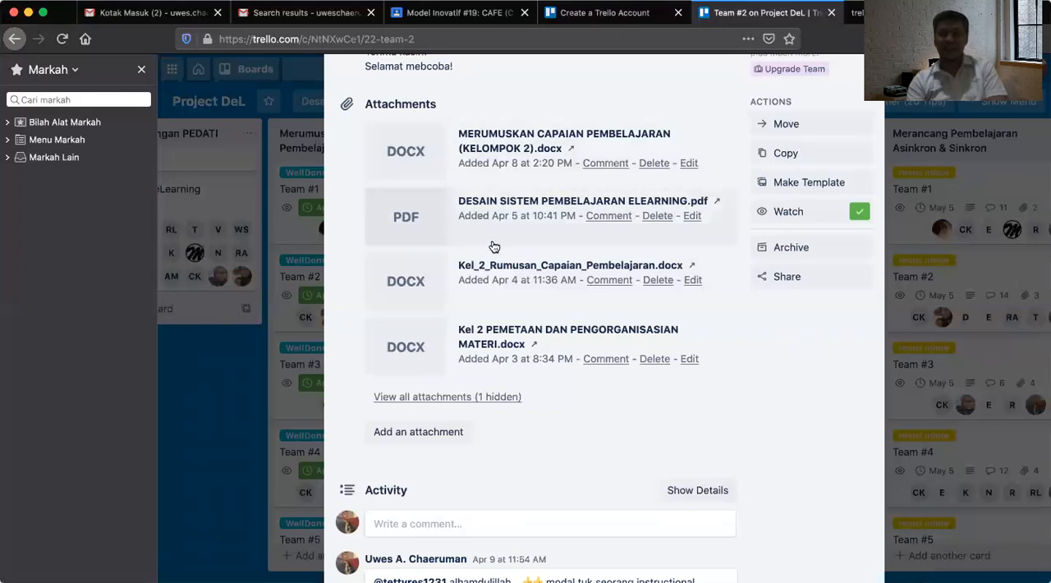
scroll(520, 220, up, 3)
scroll(521, 216, up, 6)
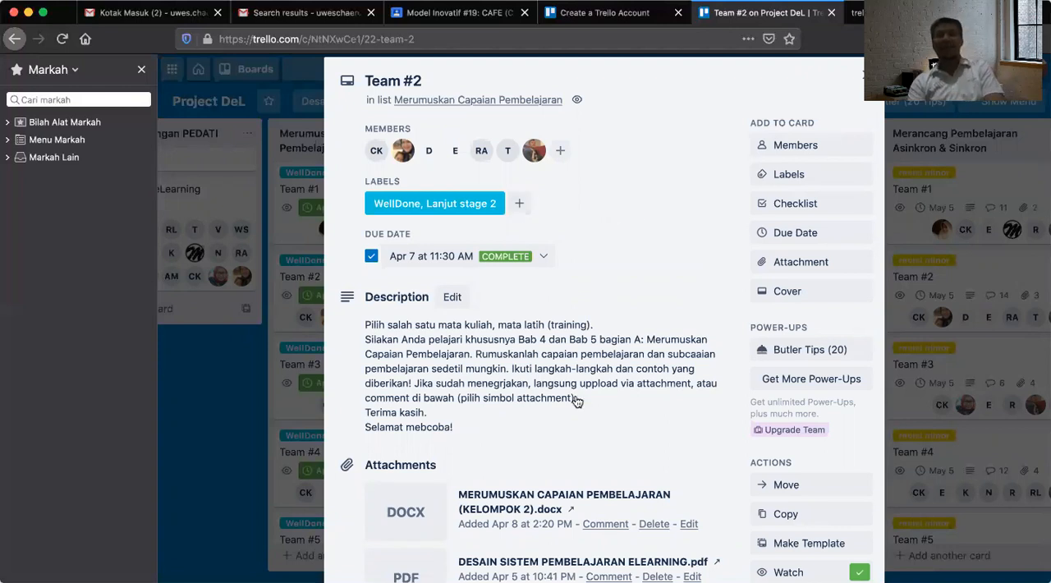
Read the comment discussion in the Team #2 card's activity, and close the card.
scroll(575, 401, down, 5)
scroll(575, 401, down, 4)
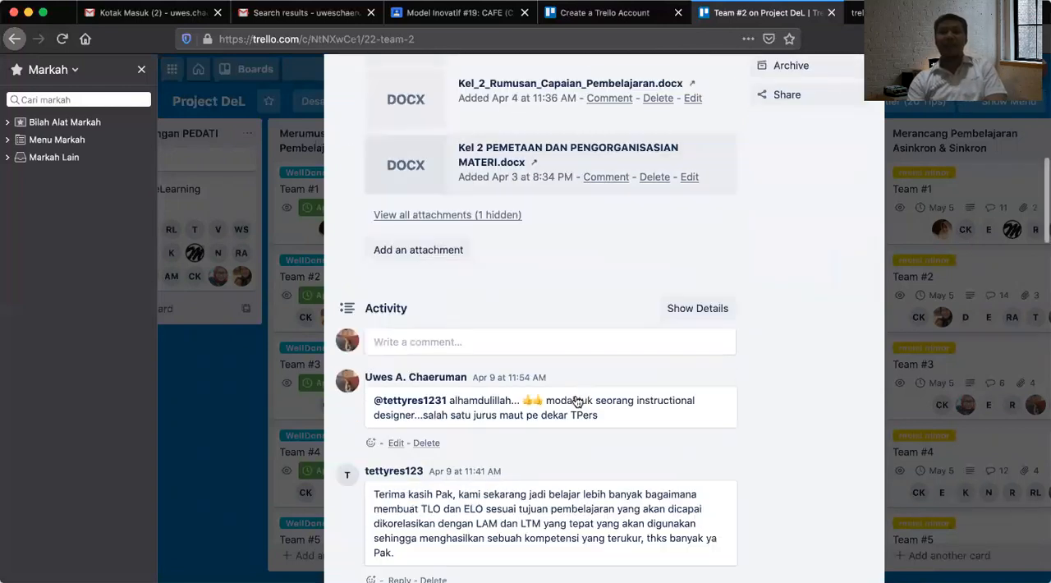
scroll(576, 398, down, 15)
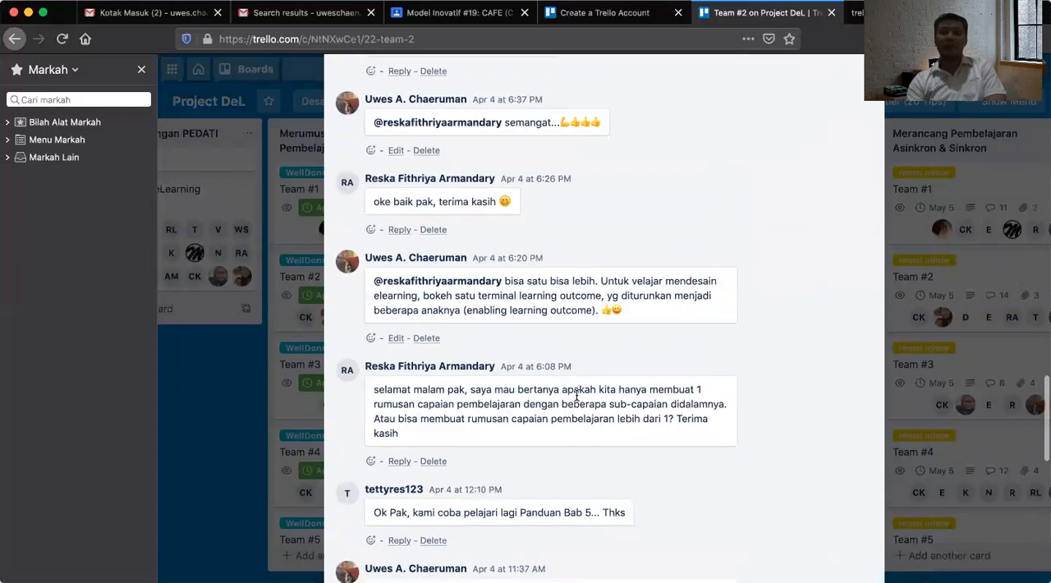
scroll(575, 400, up, 4)
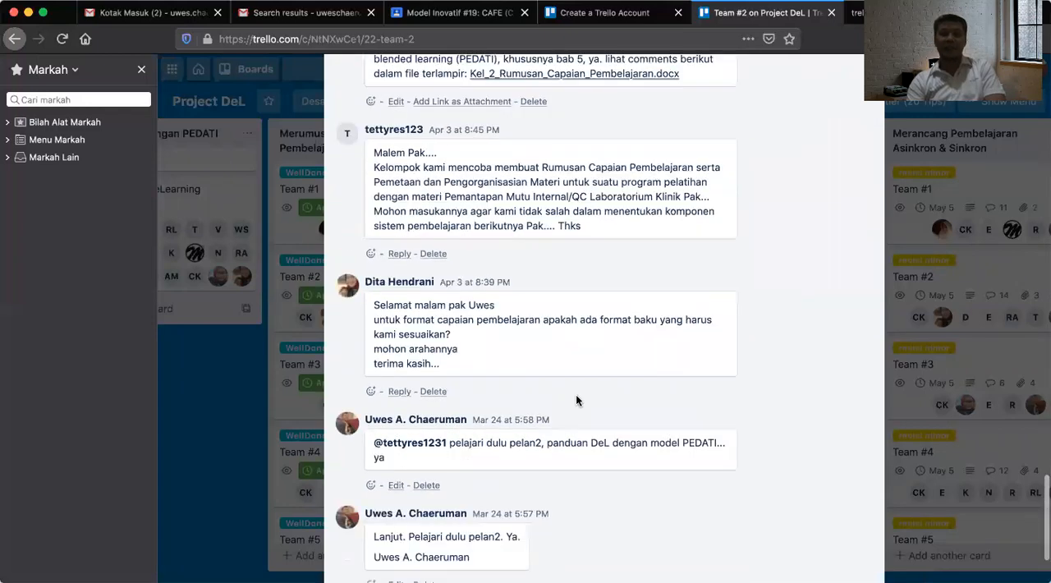
scroll(576, 401, up, 2)
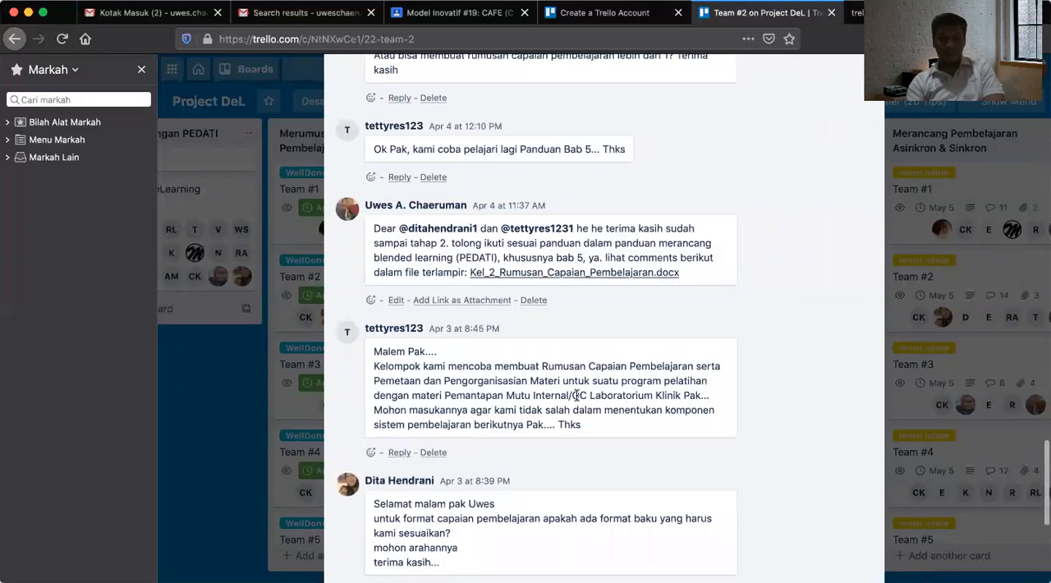
scroll(577, 394, up, 1)
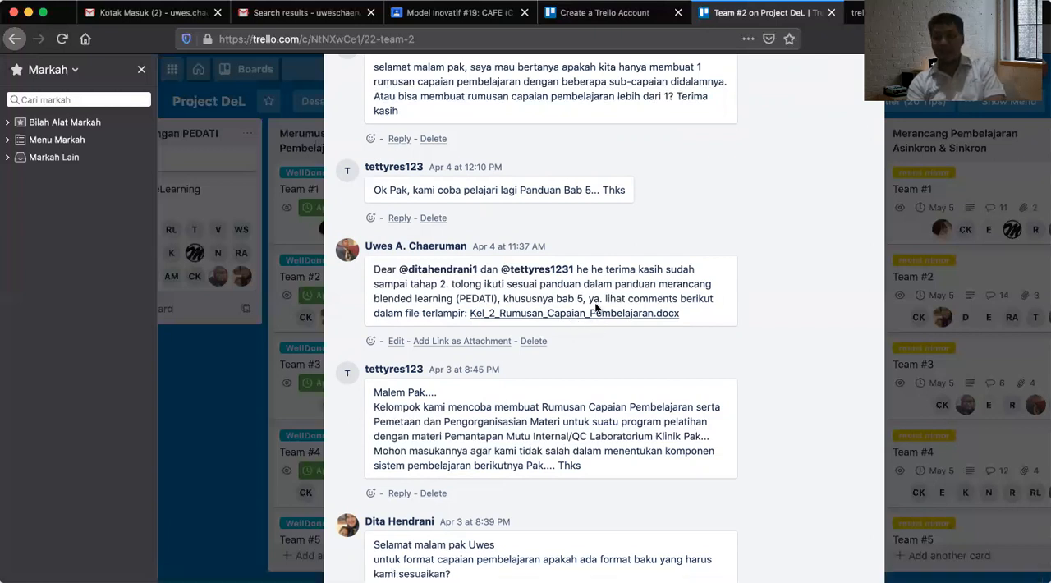
key(Escape)
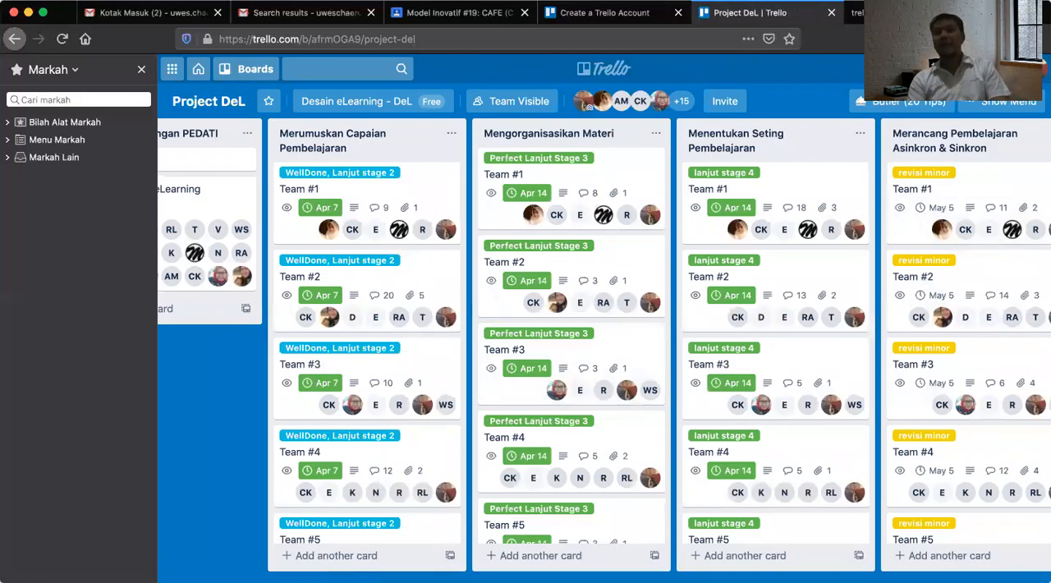
Log out of the Trello account from the Project DeL board.
click(891, 13)
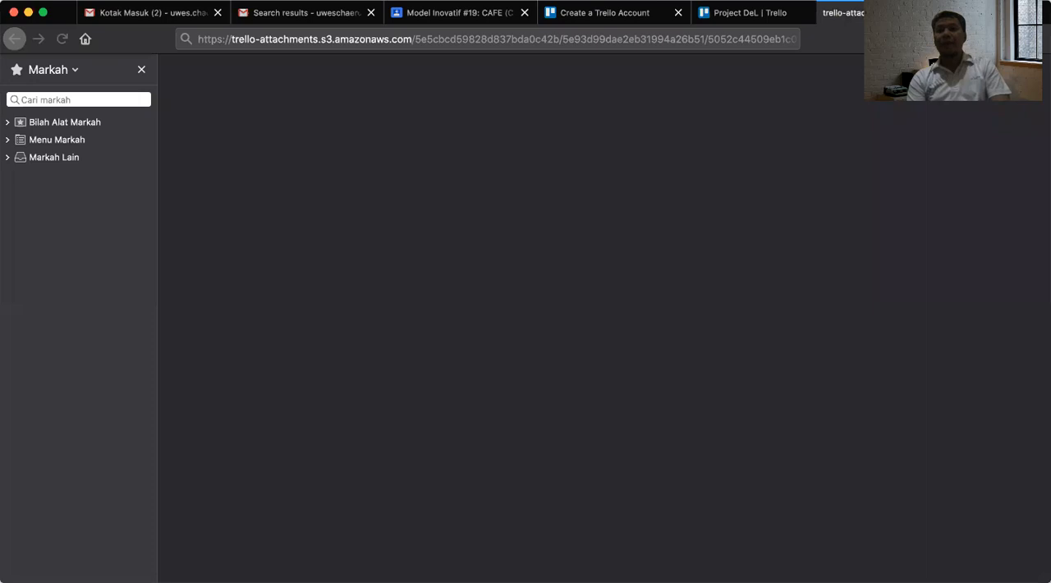
click(745, 16)
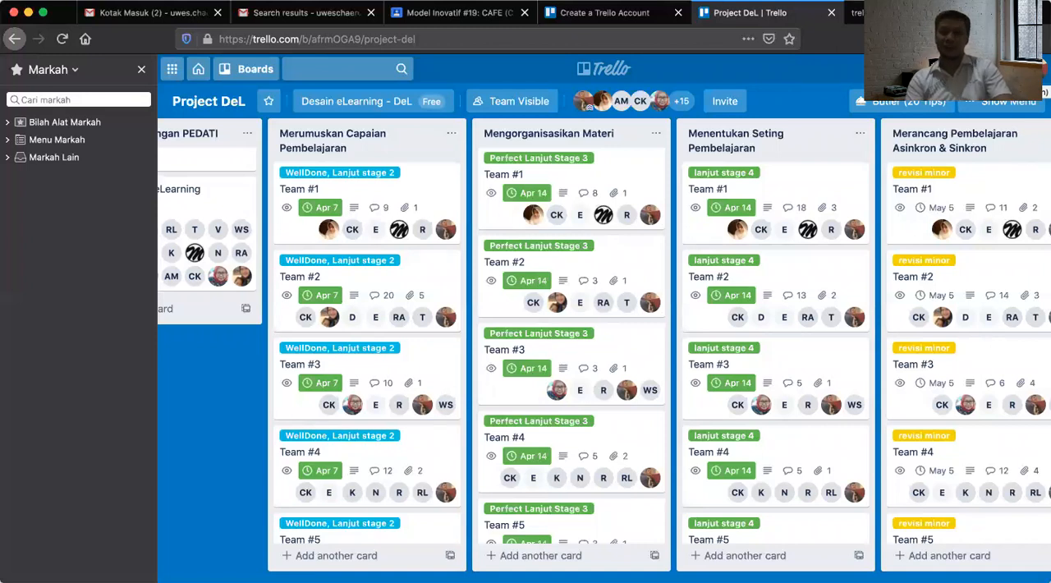
click(1035, 69)
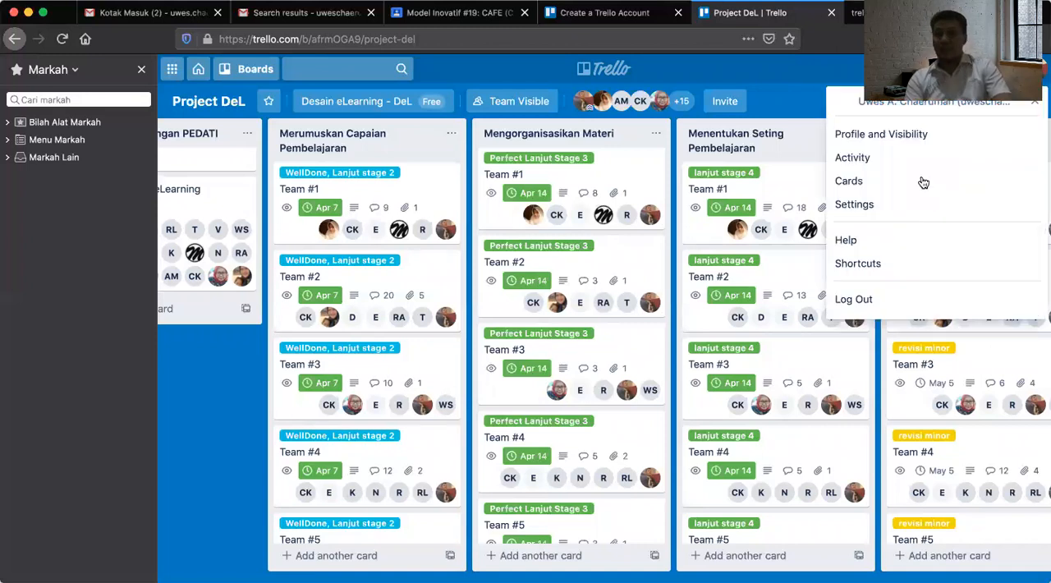
click(846, 302)
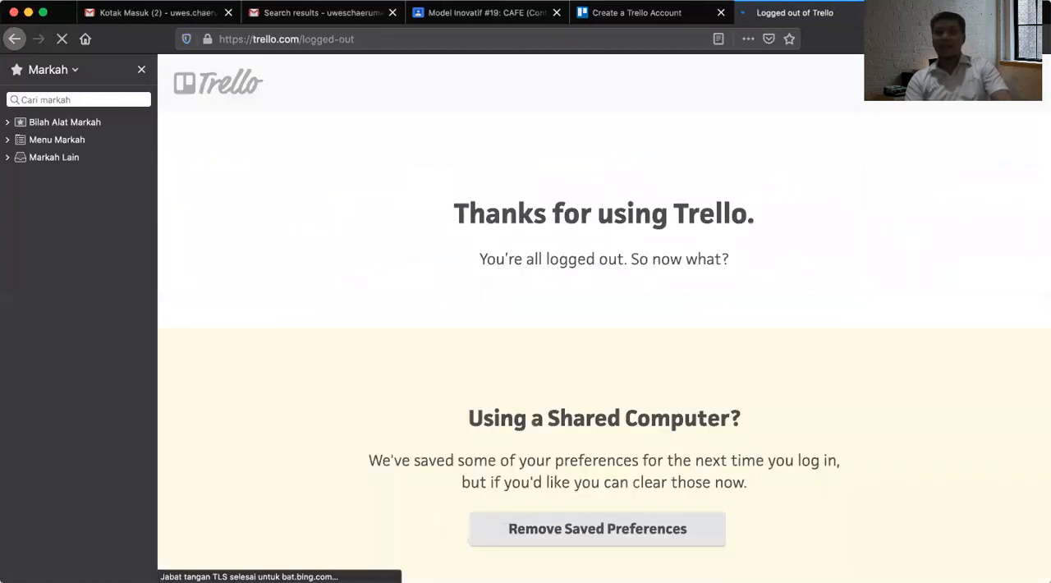
Go to trello.com and open the sign-up form at its email field.
click(372, 41)
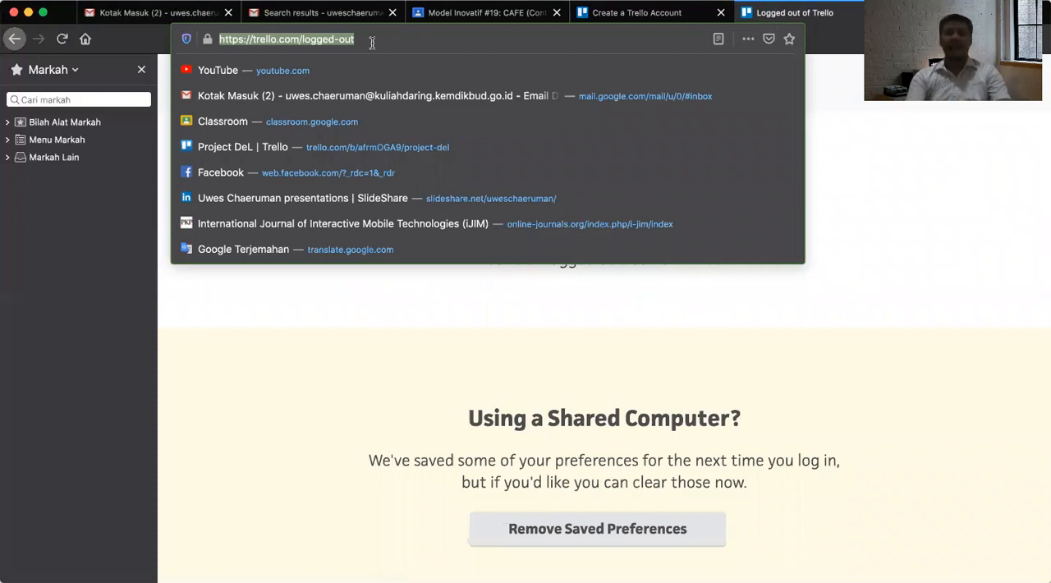
text(trello)
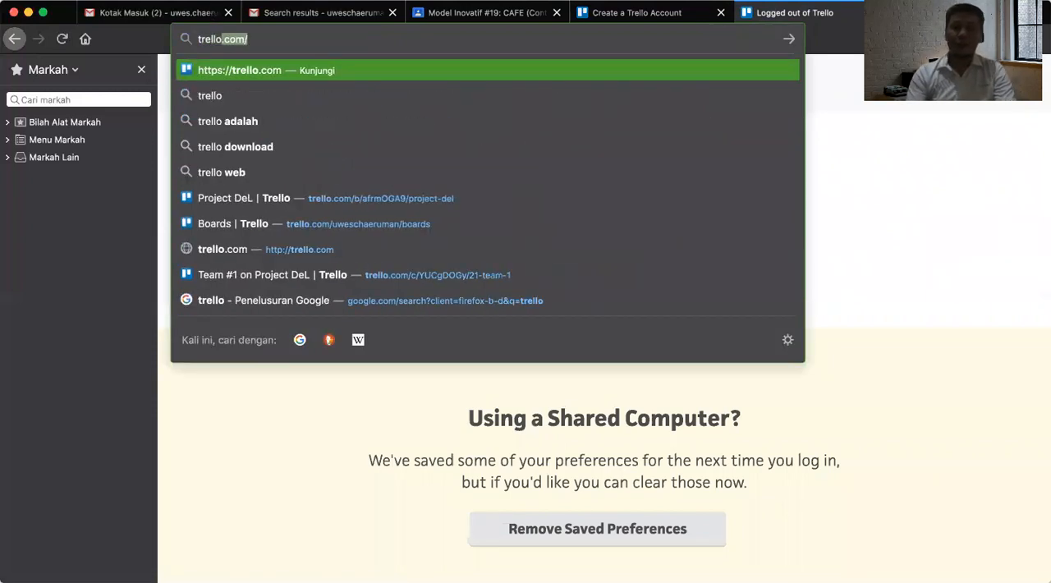
text(.com/)
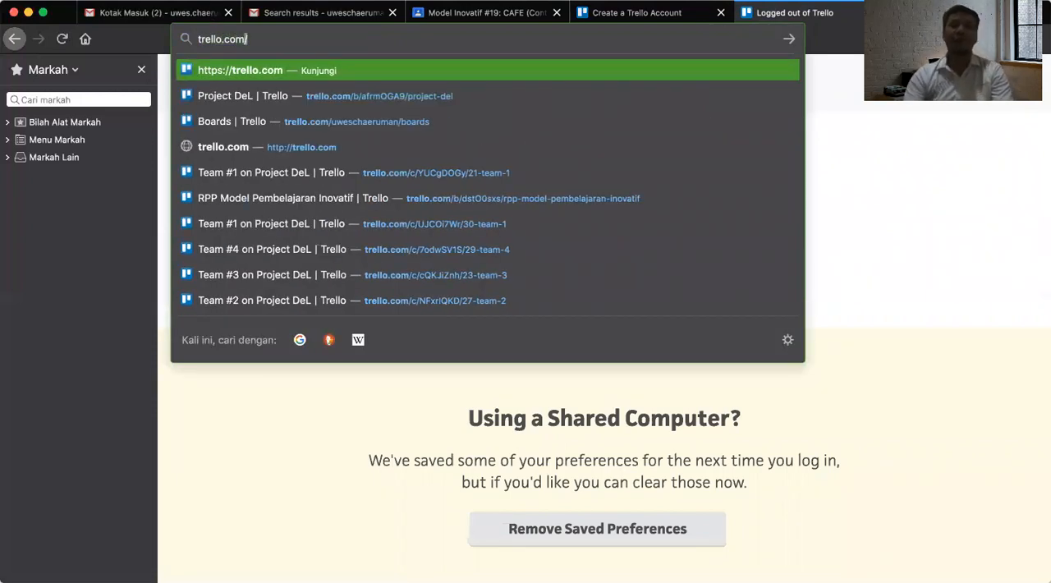
key(Return)
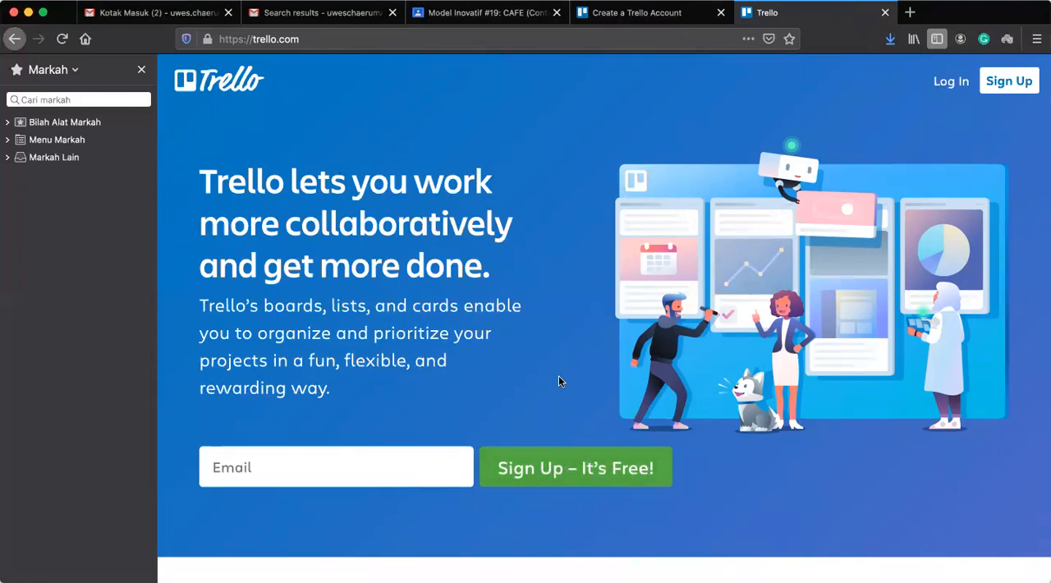
click(1002, 87)
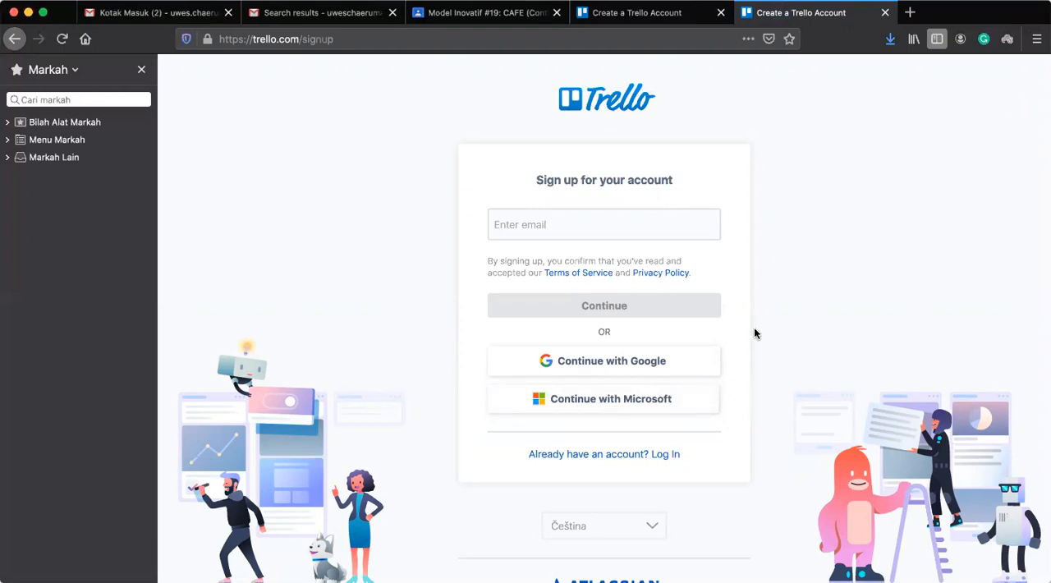
click(601, 228)
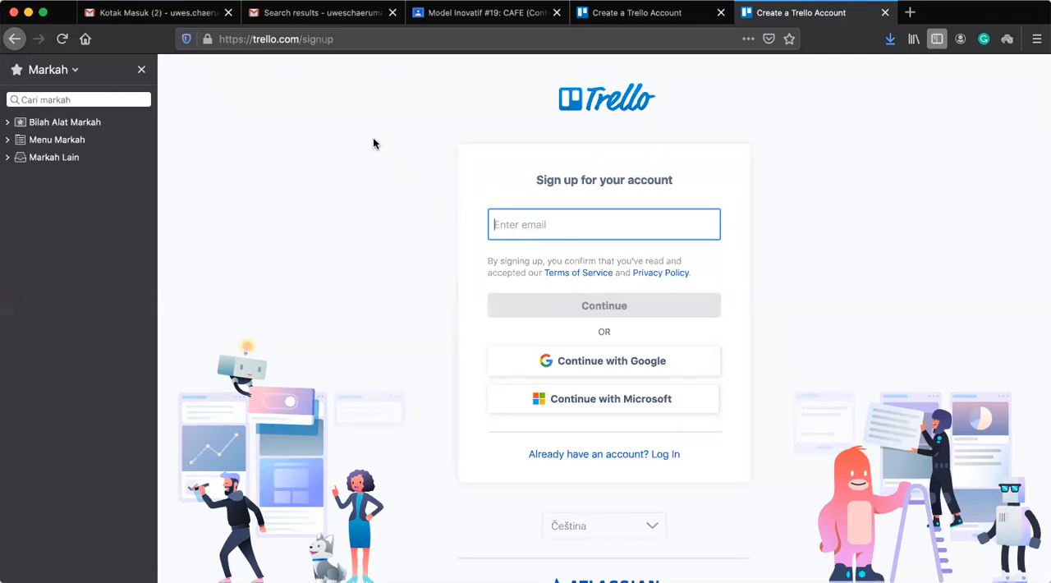
Return from the sign-up page to the trello.com home page.
click(355, 41)
click(354, 41)
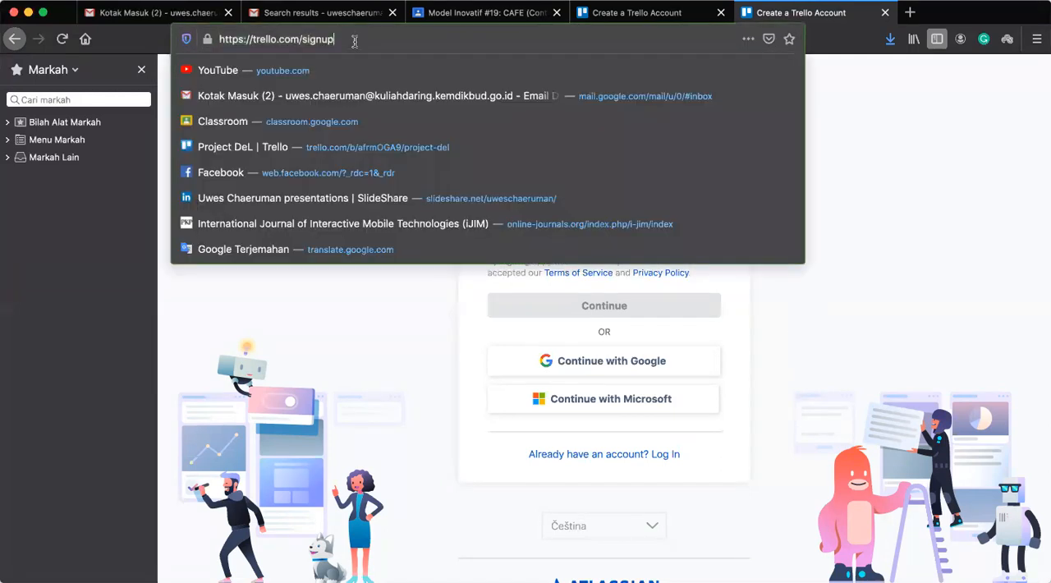
key(BackSpace)
key(BackSpace)
key(BackSpace)
key(BackSpace)
key(BackSpace)
key(BackSpace)
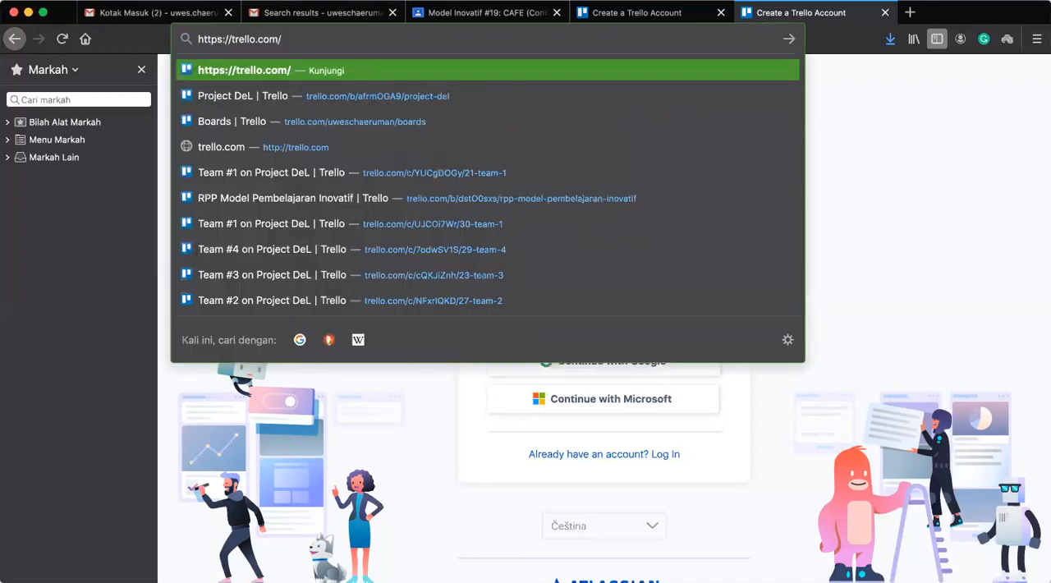
key(BackSpace)
key(Return)
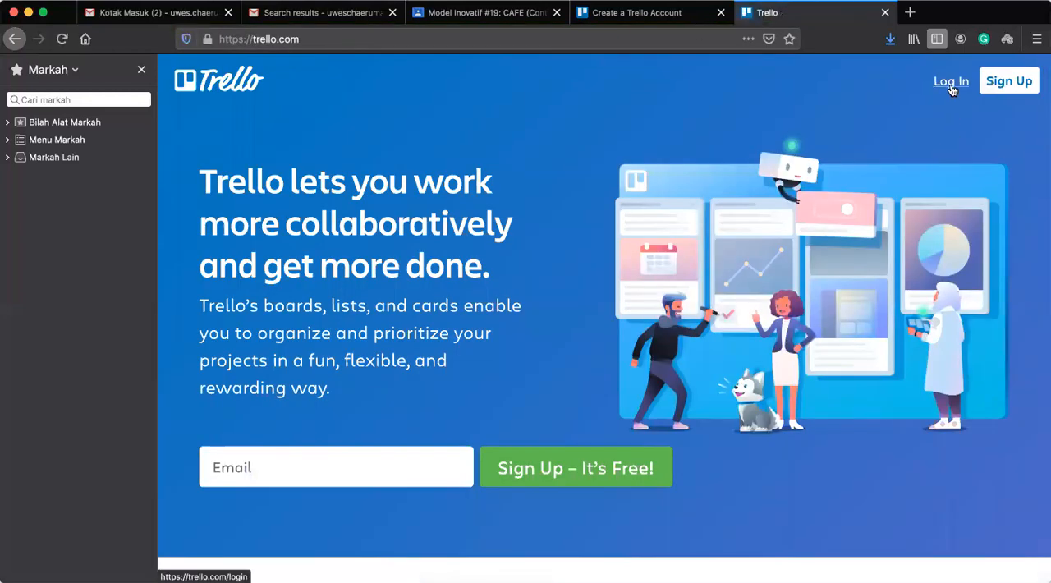
Log in to Trello through Atlassian with the saved email and password.
click(951, 84)
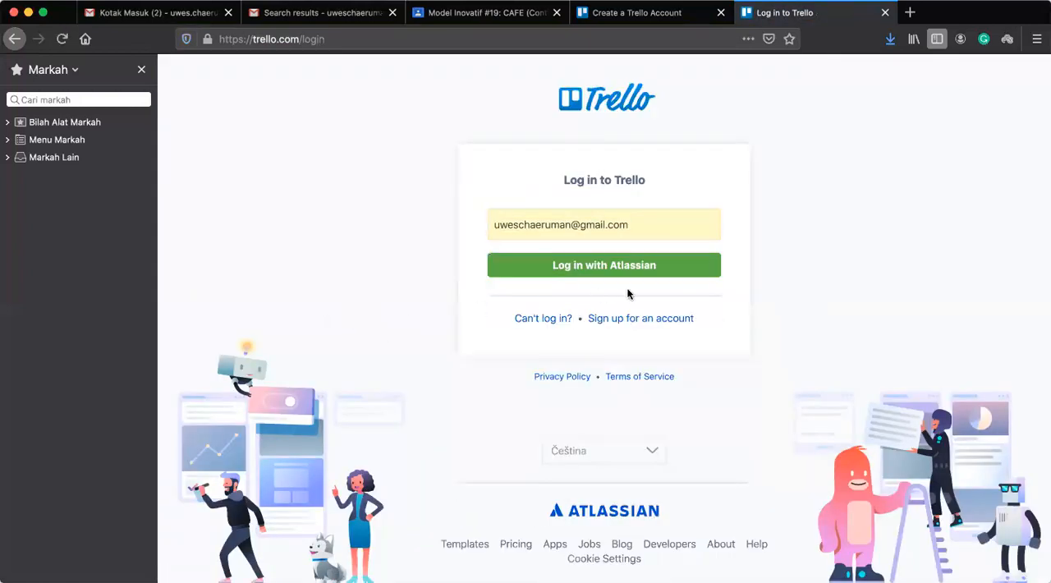
click(612, 271)
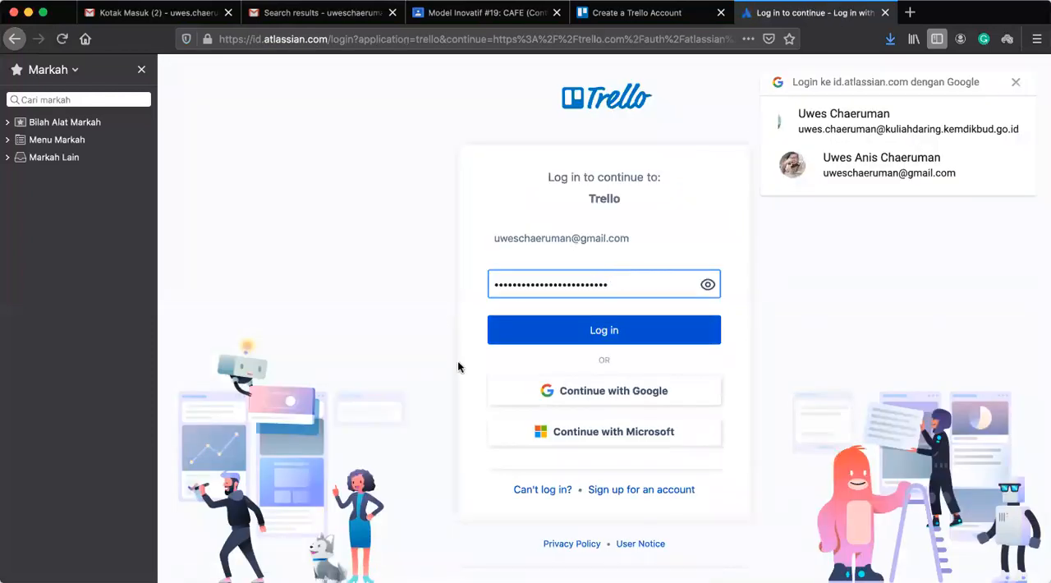
click(514, 343)
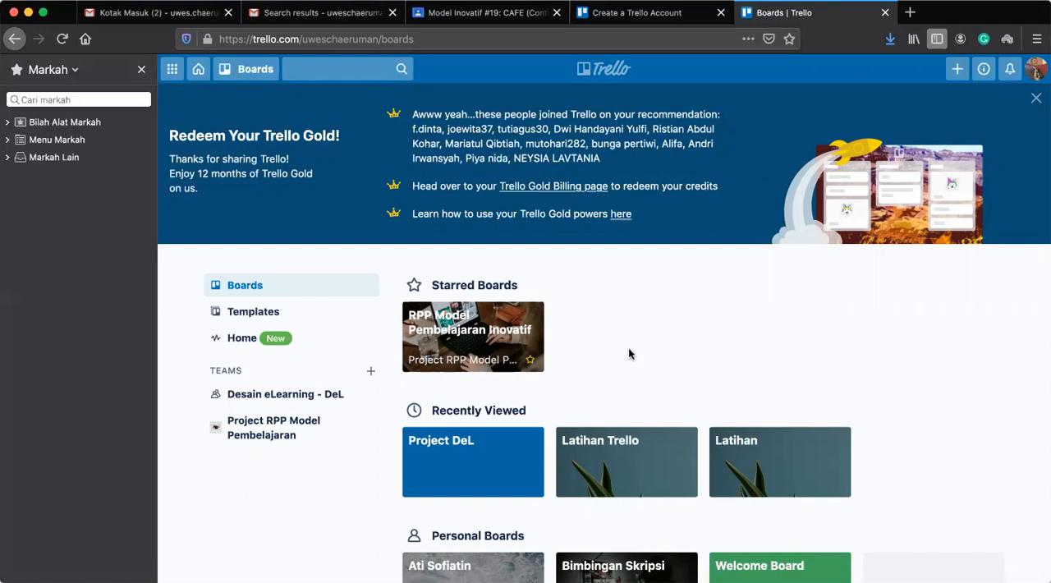
Look over the starred, recently viewed, personal and team boards on the boards overview.
scroll(631, 353, down, 3)
scroll(631, 354, down, 8)
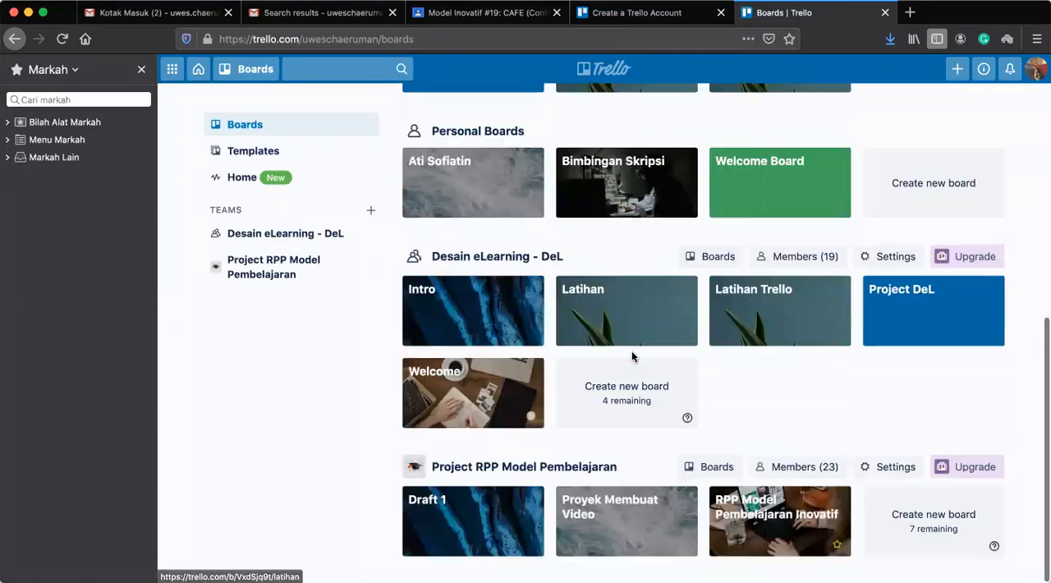
scroll(631, 355, up, 10)
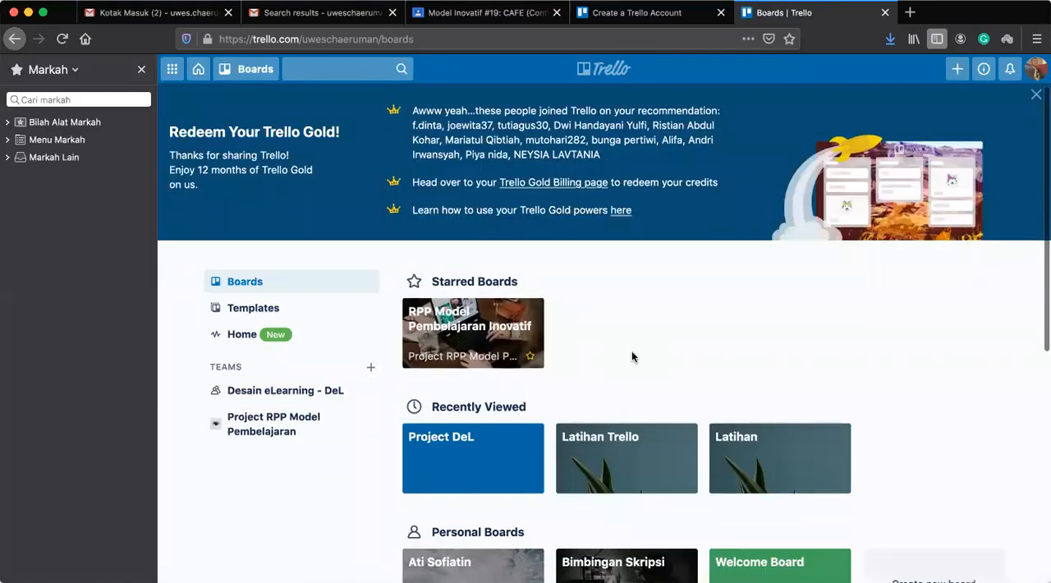
scroll(631, 355, down, 7)
scroll(631, 354, up, 8)
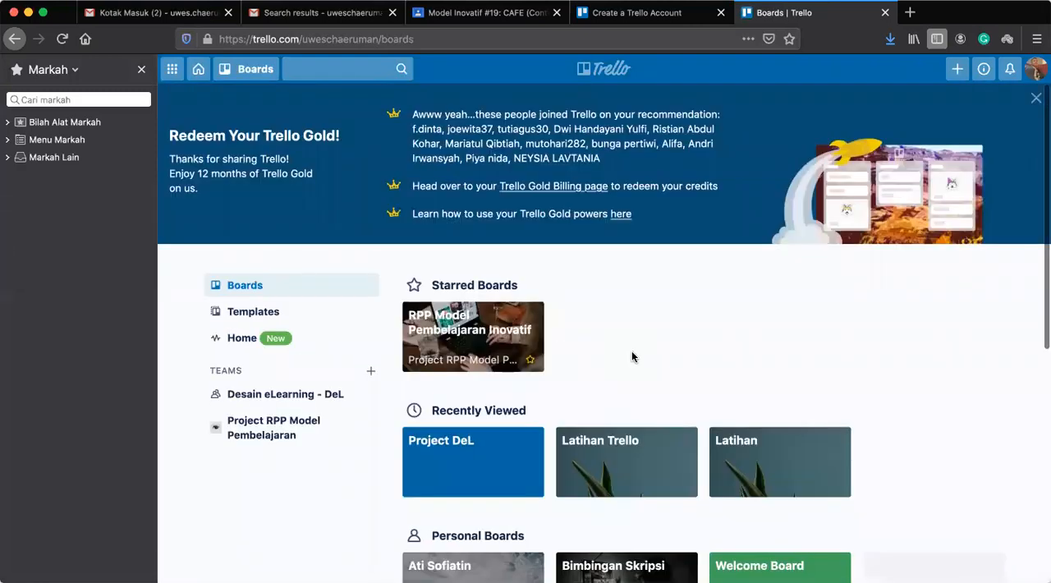
scroll(632, 355, down, 2)
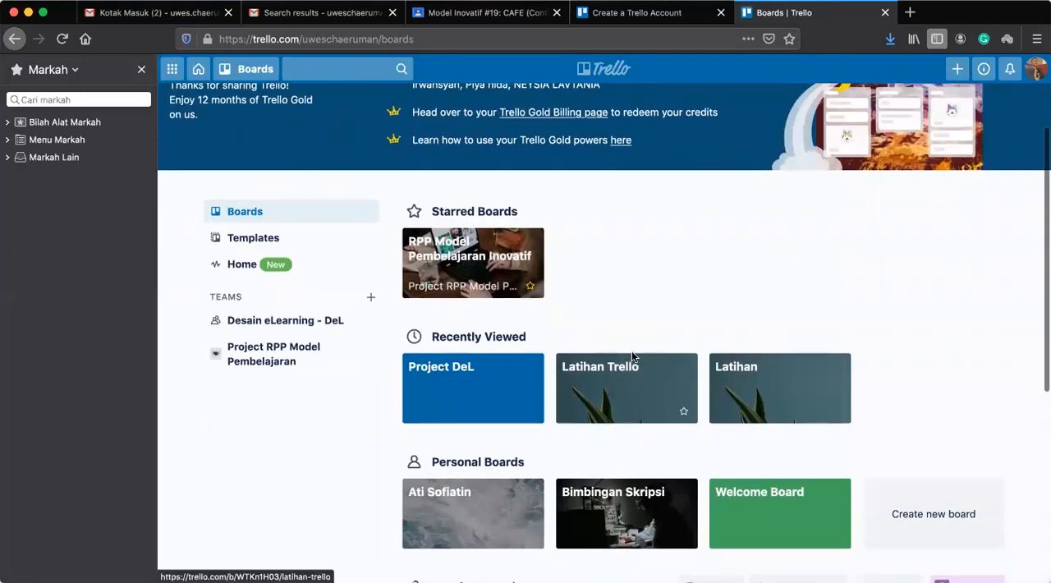
scroll(632, 355, down, 9)
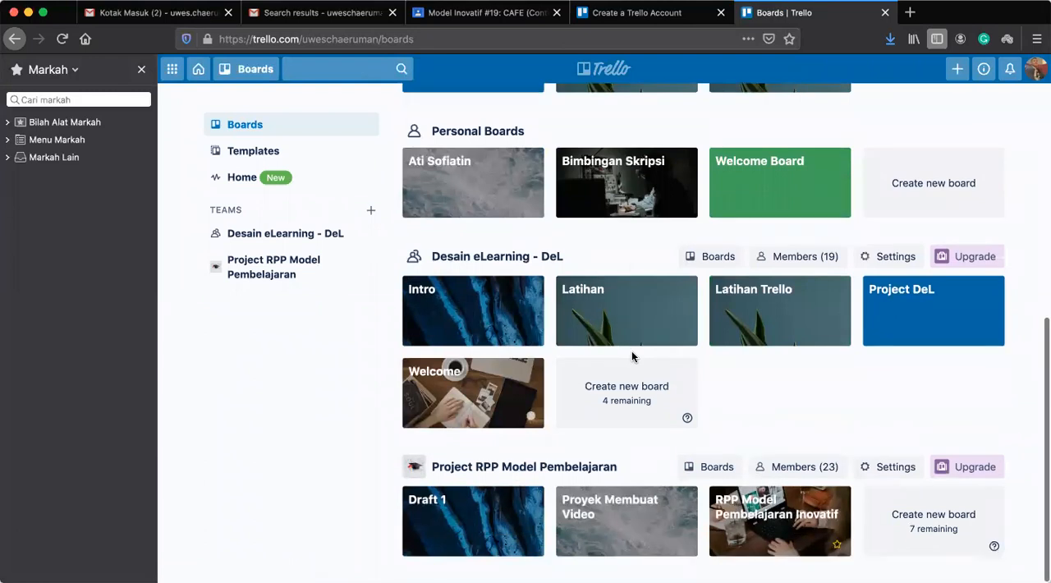
scroll(631, 355, up, 10)
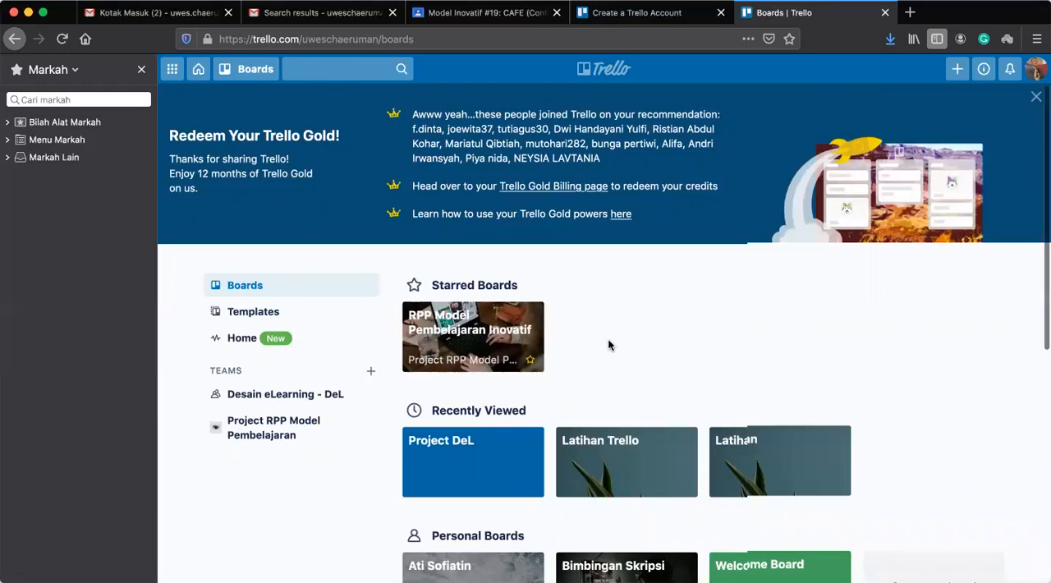
scroll(609, 340, down, 3)
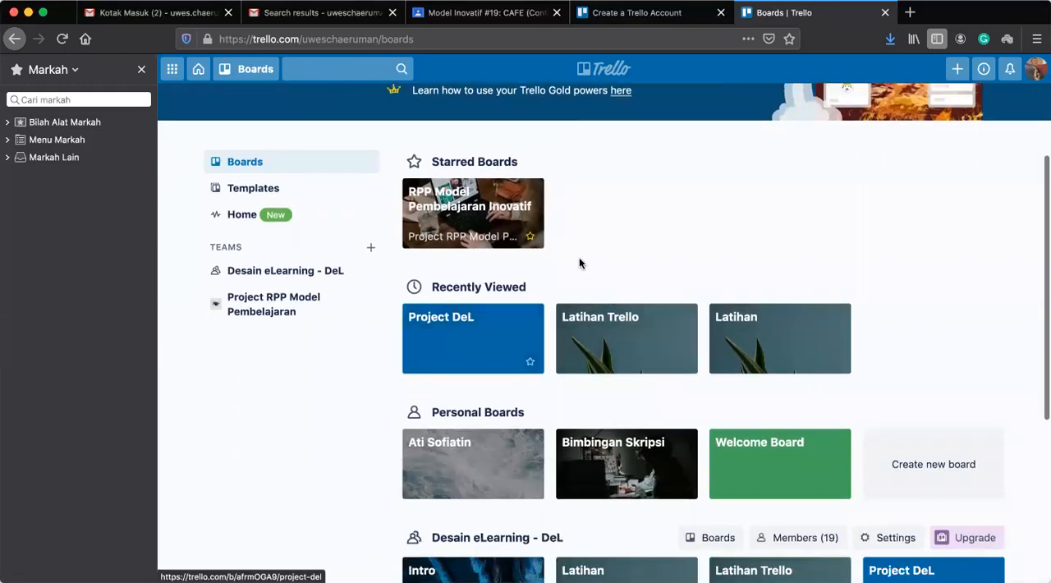
scroll(579, 261, down, 2)
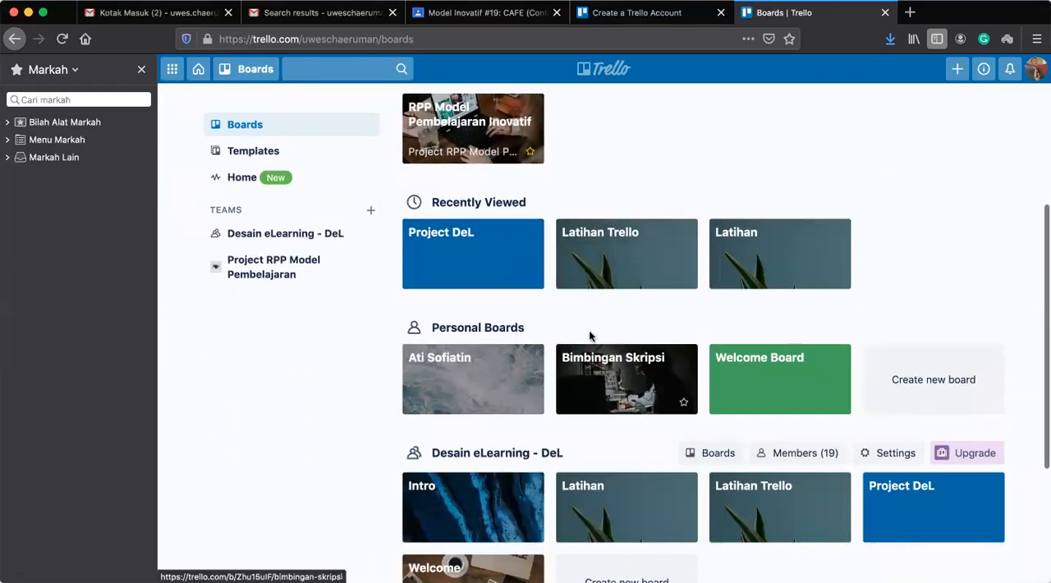
scroll(615, 290, up, 5)
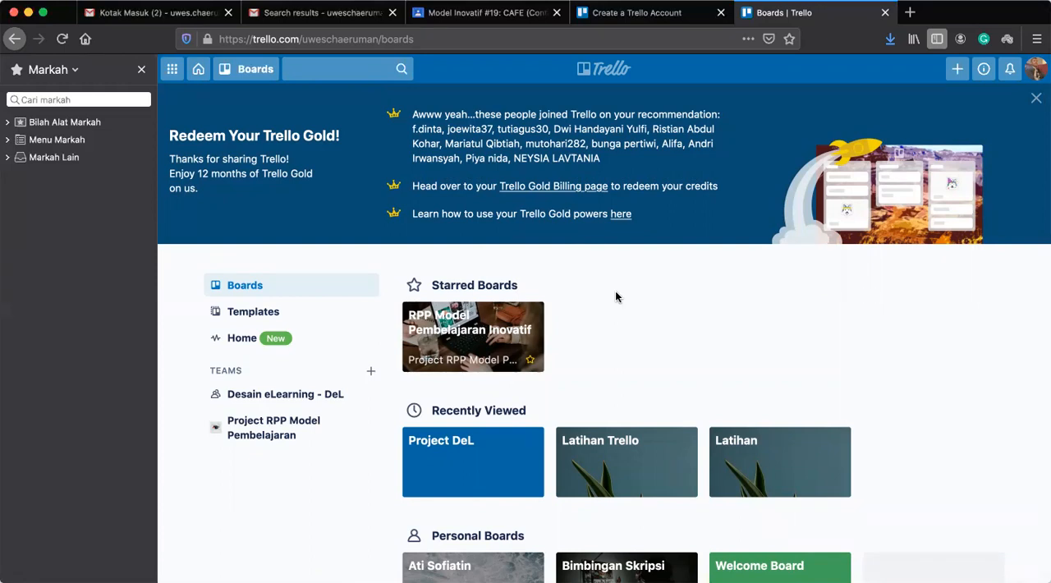
Open the Project DeL board from the recently viewed boards.
click(465, 467)
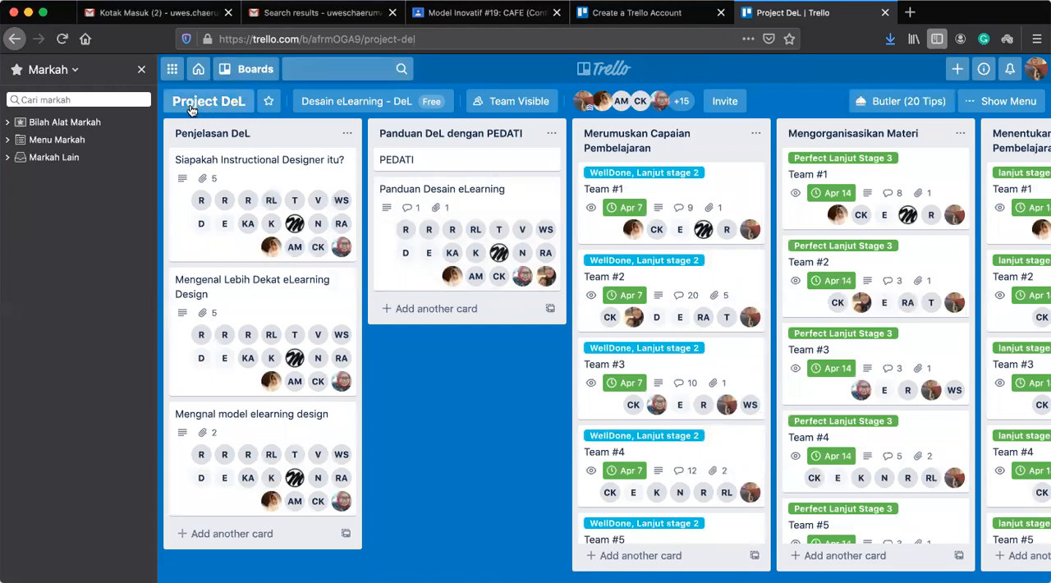
click(14, 39)
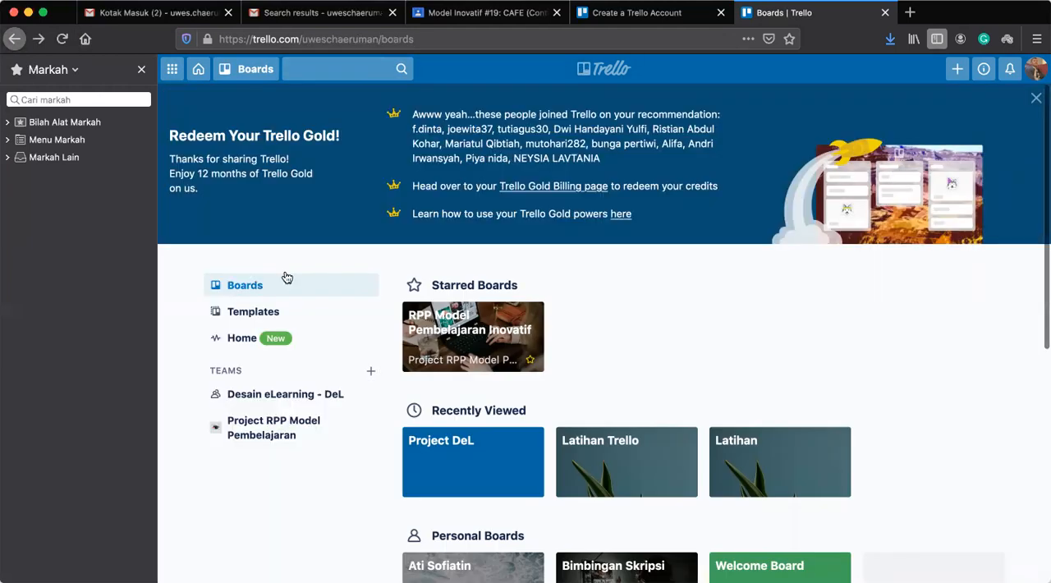
scroll(654, 348, down, 2)
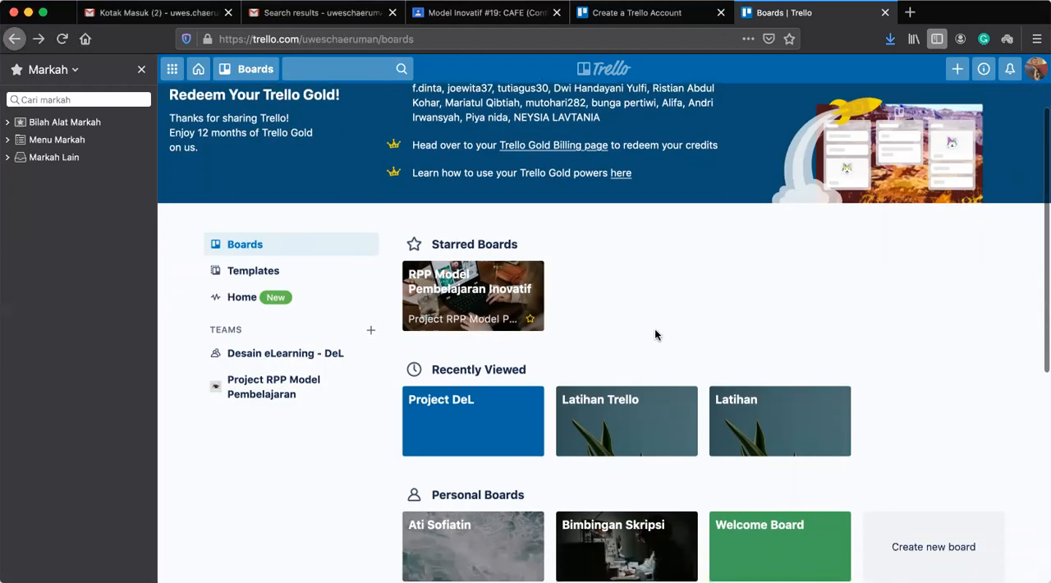
click(441, 407)
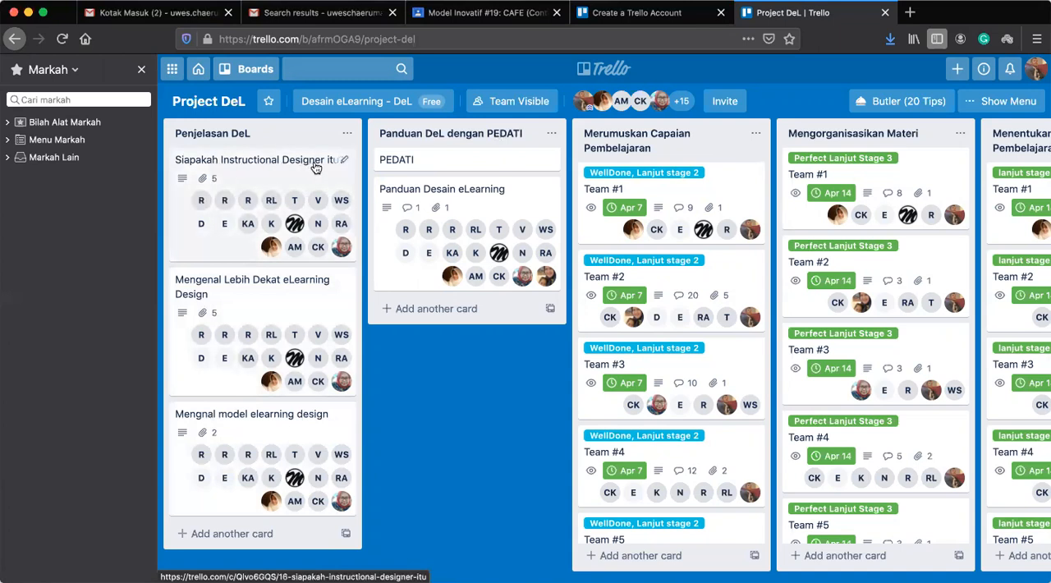
Review the description and attachments of the "Siapakah Instructional Designer itu?" card in the Penjelasan DeL list, and close the card.
click(275, 179)
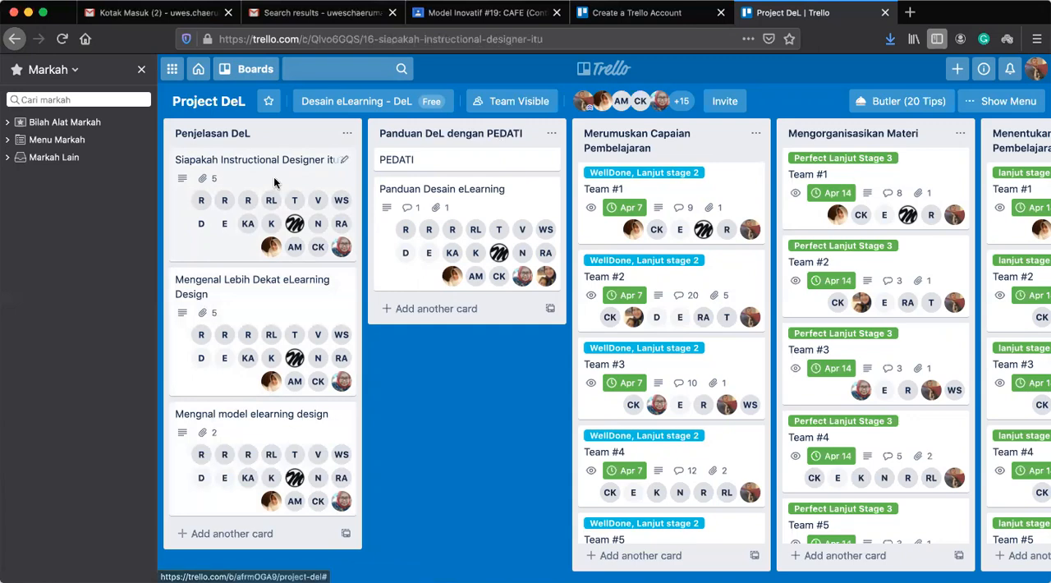
scroll(524, 439, down, 5)
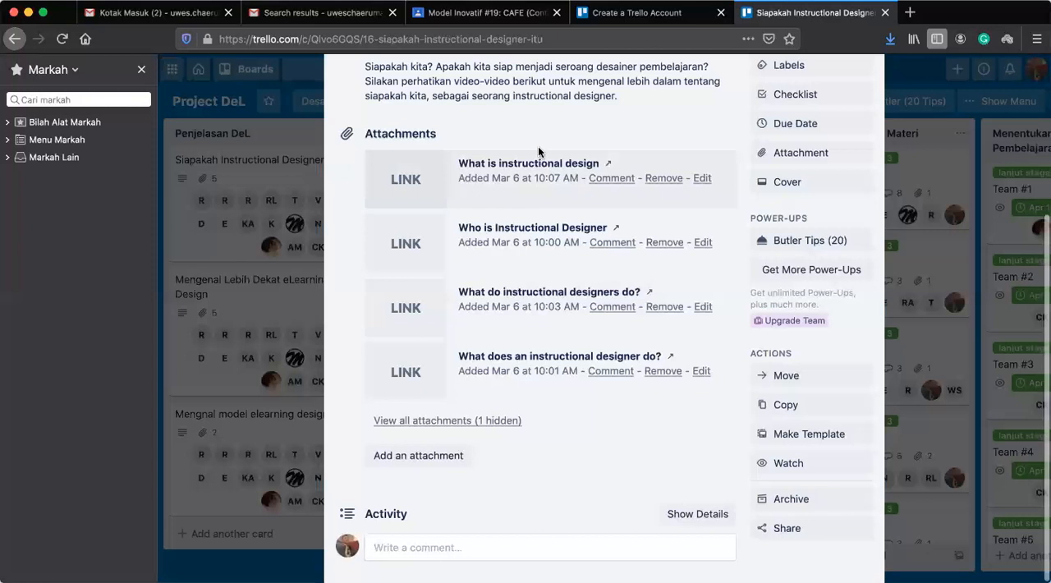
scroll(479, 333, up, 5)
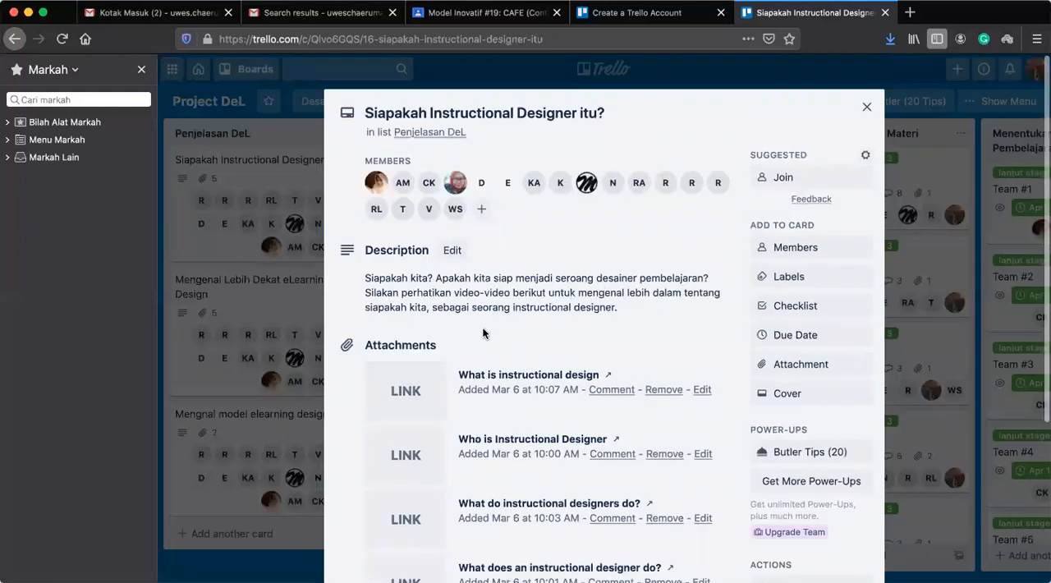
click(867, 110)
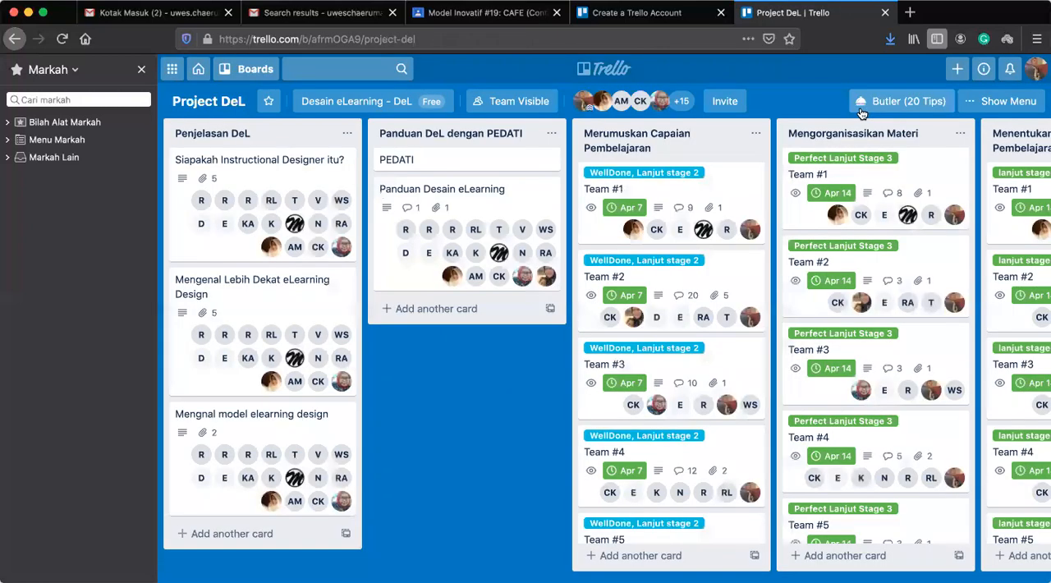
Review the description and video links of the "Mengenal Lebih Dekat eLearning Design" card, and close the card.
click(255, 302)
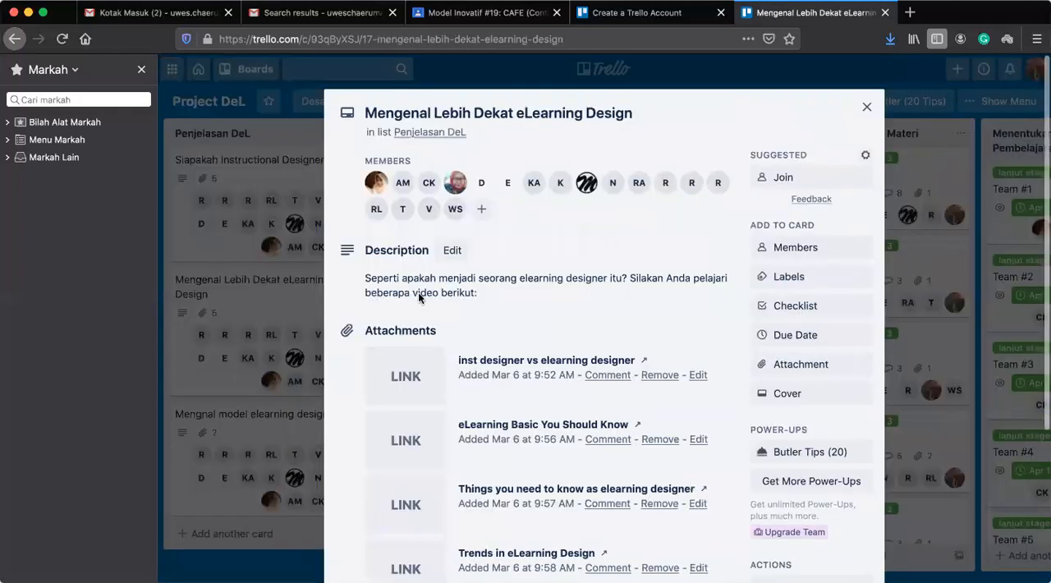
scroll(596, 353, down, 3)
scroll(596, 353, down, 2)
scroll(596, 353, up, 5)
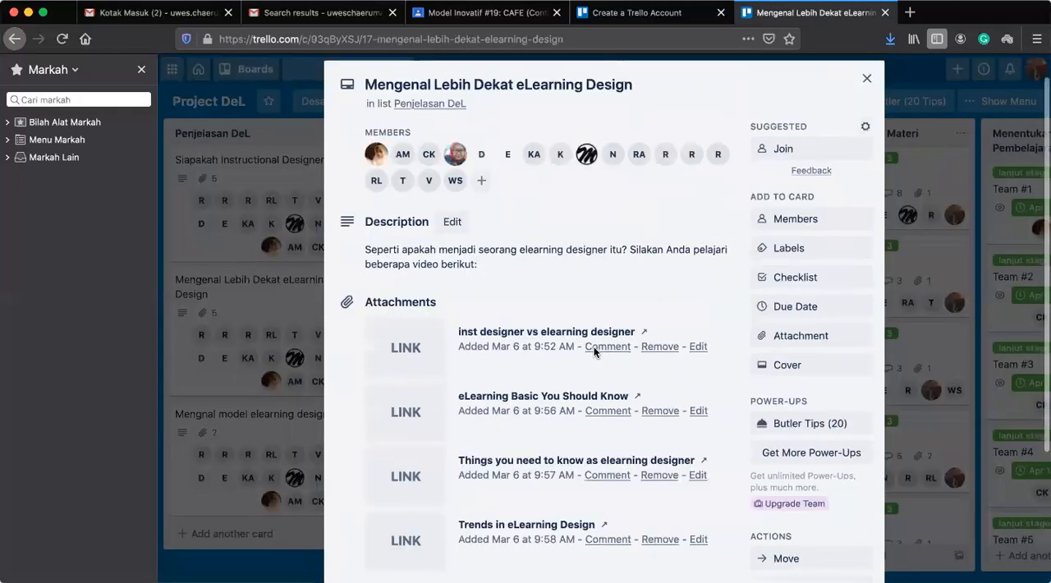
scroll(596, 353, down, 2)
scroll(596, 353, down, 2)
scroll(596, 351, up, 3)
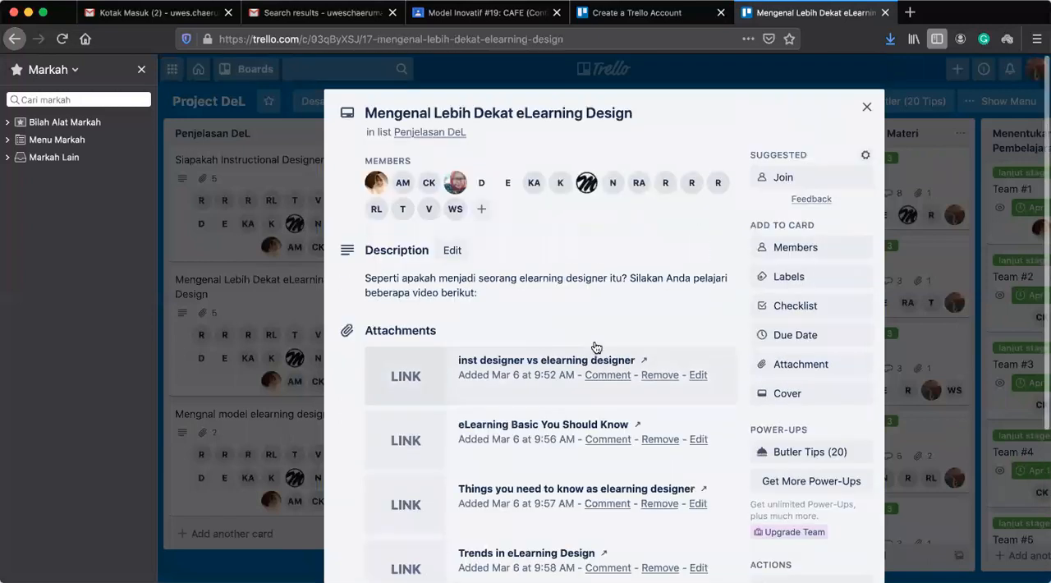
click(866, 109)
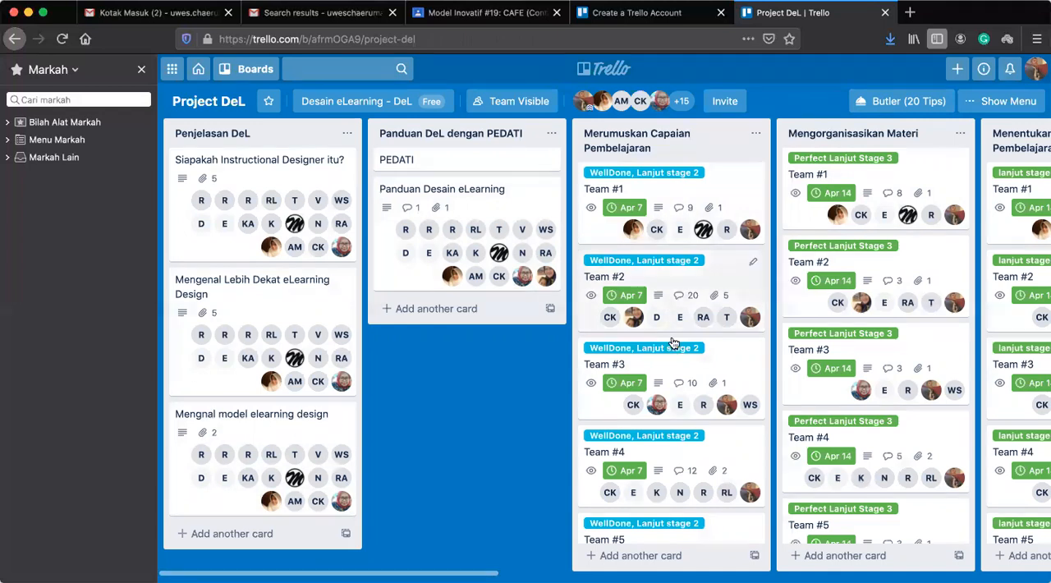
Examine the stage lists and their team cards across the Project DeL board.
scroll(673, 344, down, 2)
scroll(673, 343, up, 2)
scroll(673, 344, down, 2)
scroll(673, 343, up, 2)
scroll(673, 344, down, 2)
scroll(673, 343, up, 2)
scroll(673, 343, down, 2)
scroll(673, 343, up, 2)
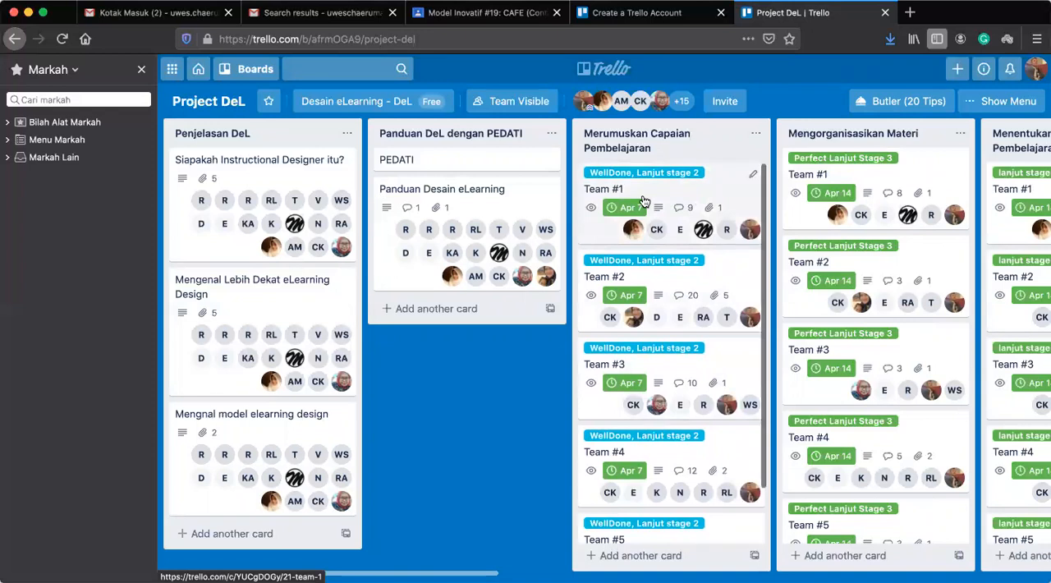
Review the Team #1 card in the Merumuskan Capaian Pembelajaran list, close it, and look over the remaining stage lists.
click(699, 199)
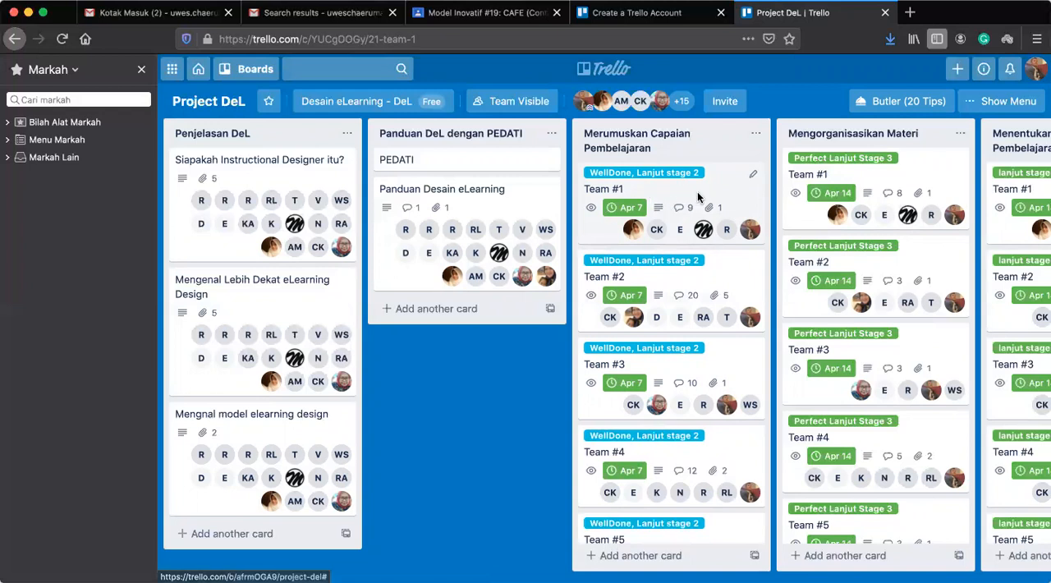
scroll(667, 305, down, 5)
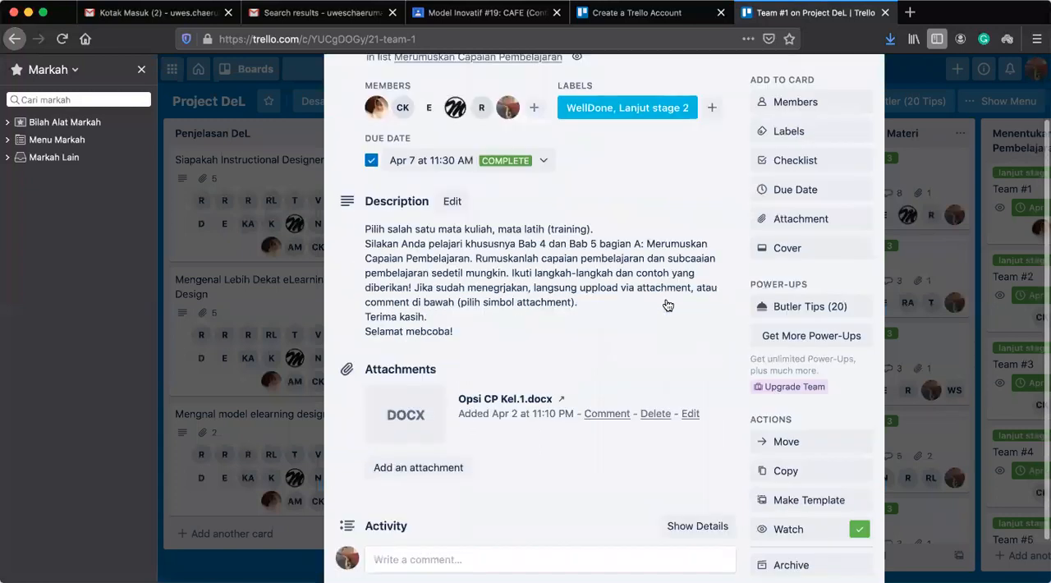
scroll(667, 306, up, 5)
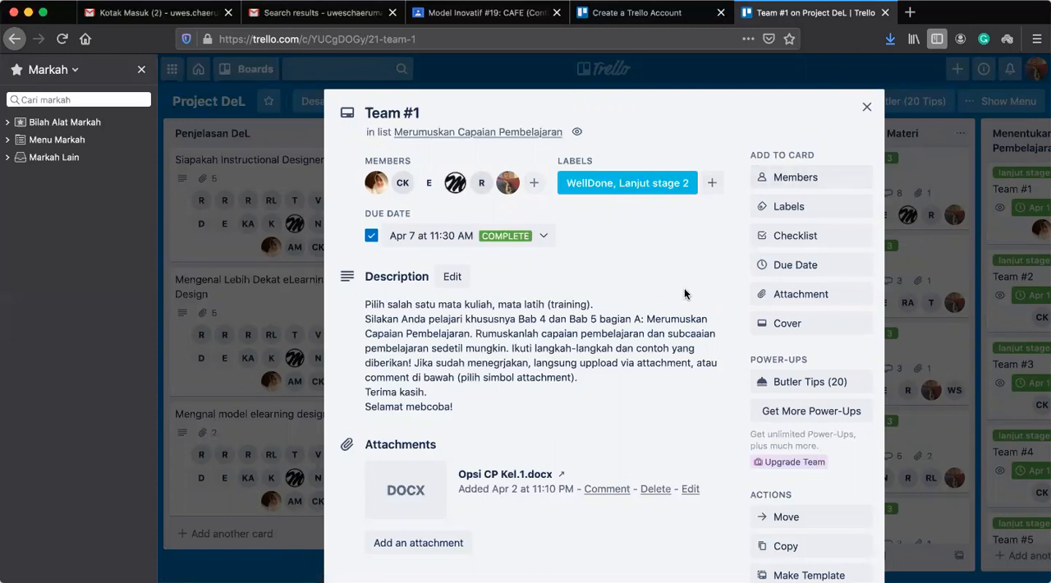
scroll(684, 294, down, 1)
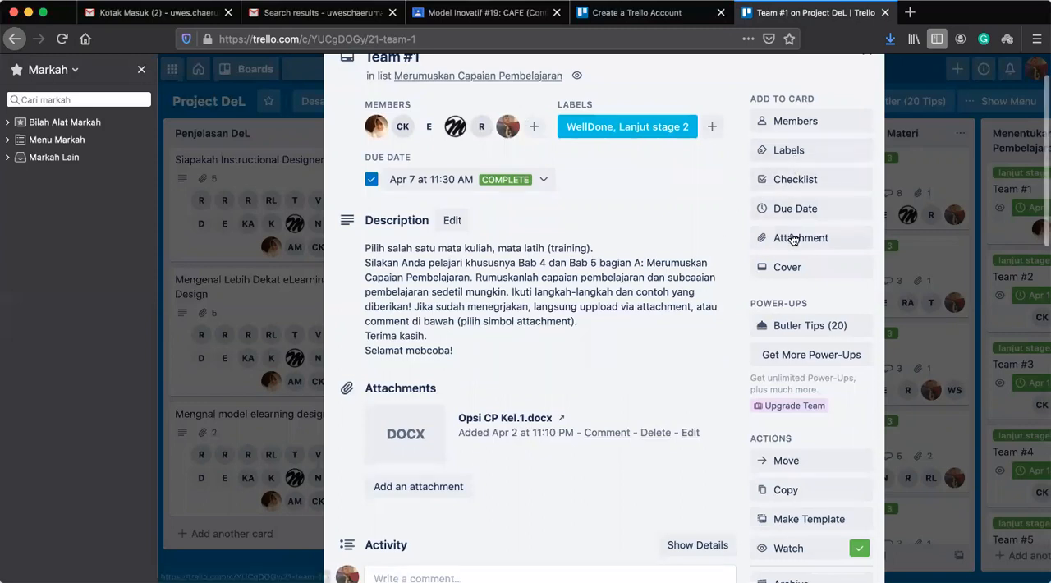
scroll(628, 348, up, 1)
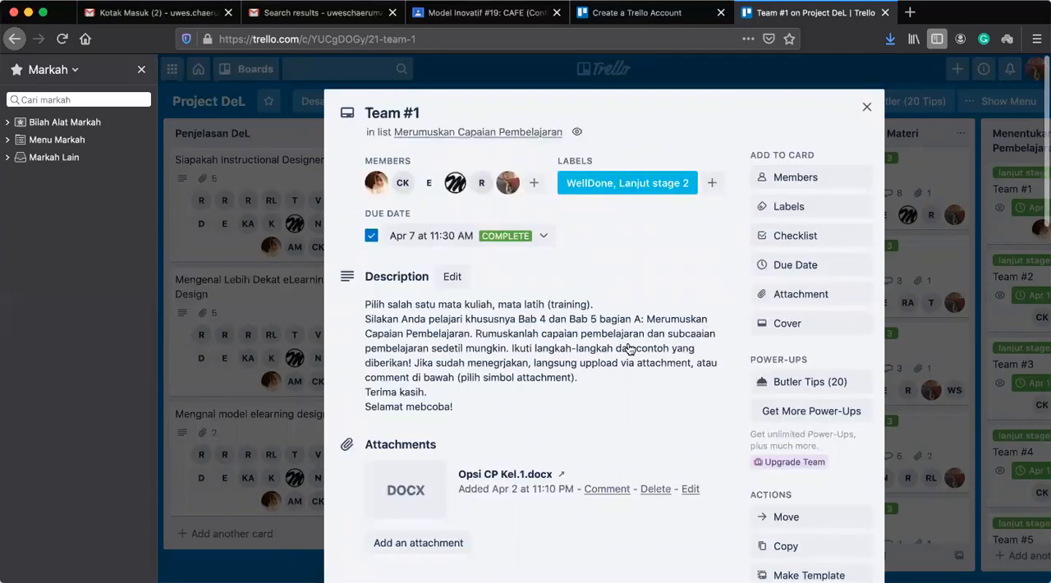
click(867, 110)
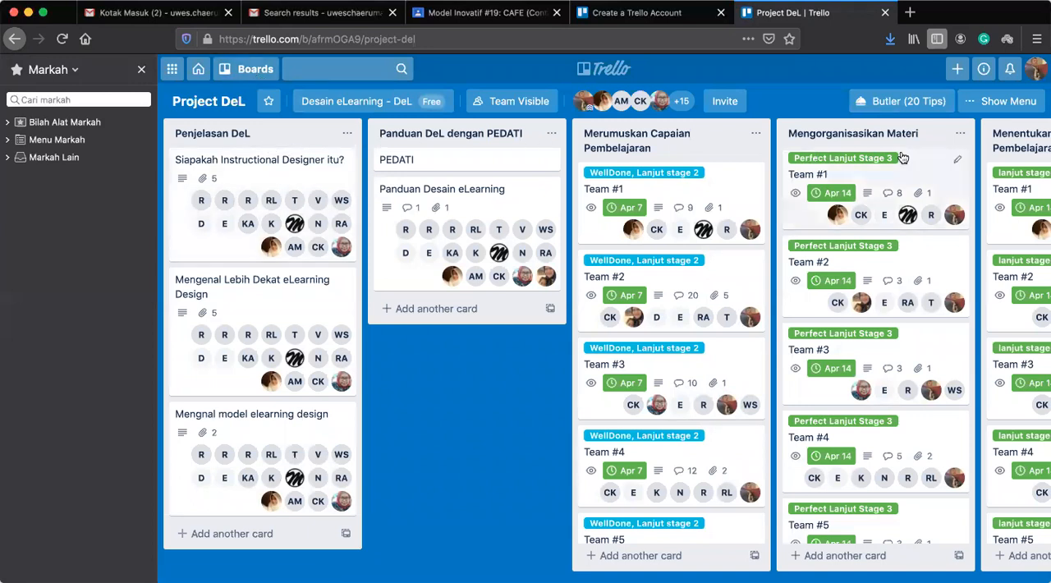
scroll(612, 158, right, 1)
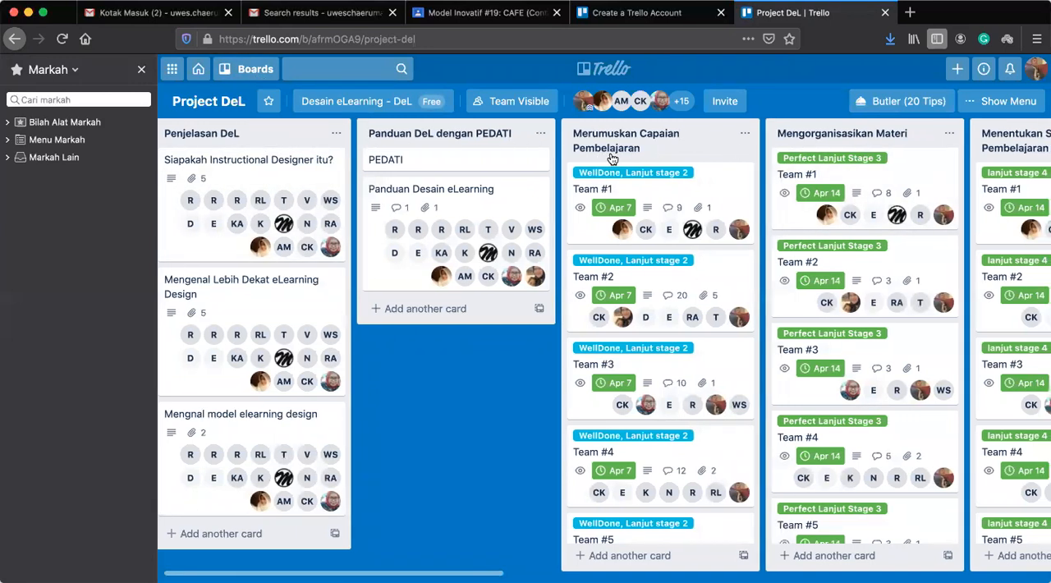
scroll(612, 158, right, 10)
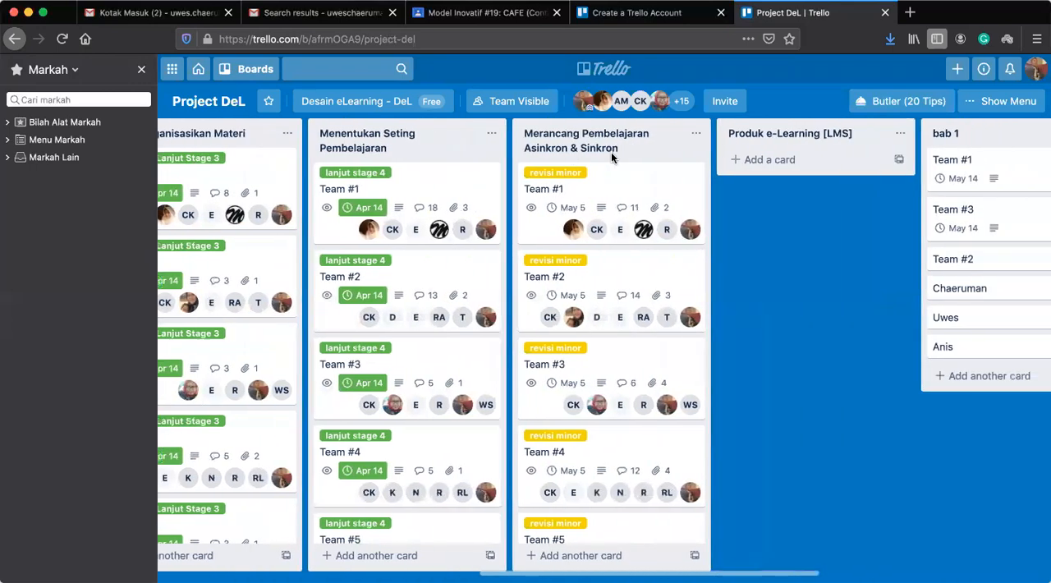
scroll(611, 152, left, 11)
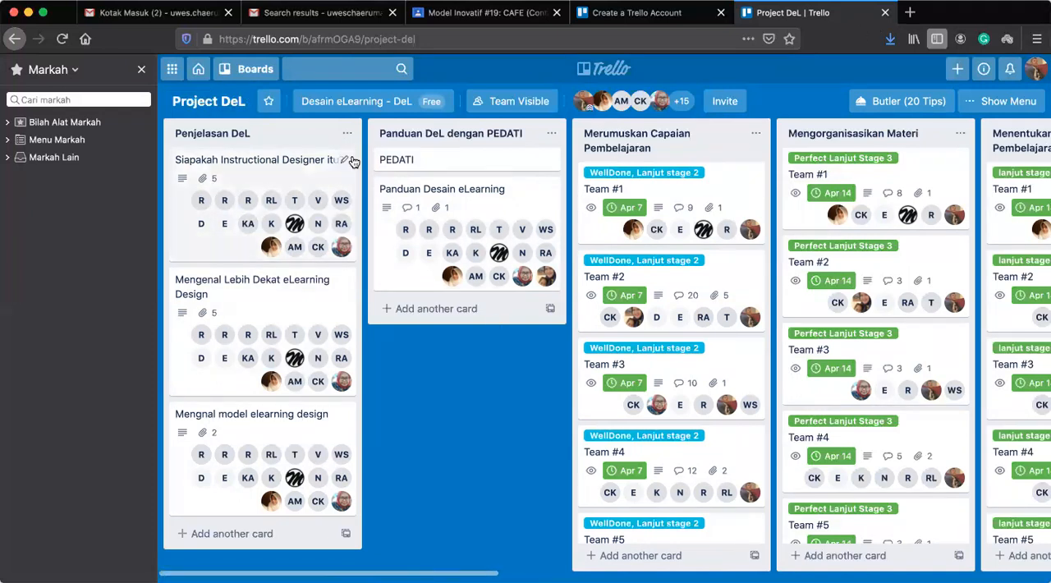
Leave the Project DeL board and load the trello.com start page with the boards overview.
click(436, 40)
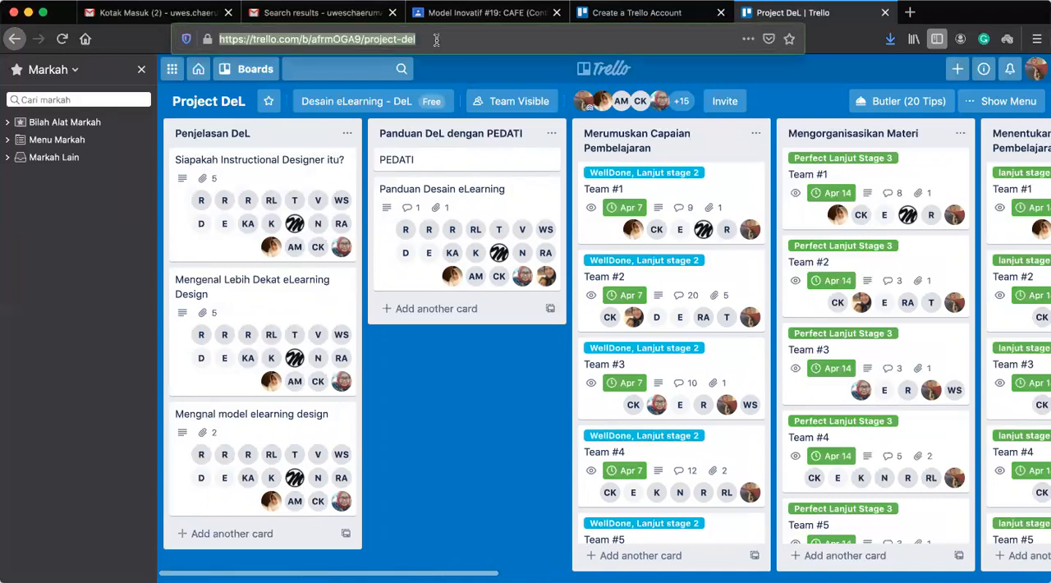
click(436, 40)
drag(436, 39, 300, 41)
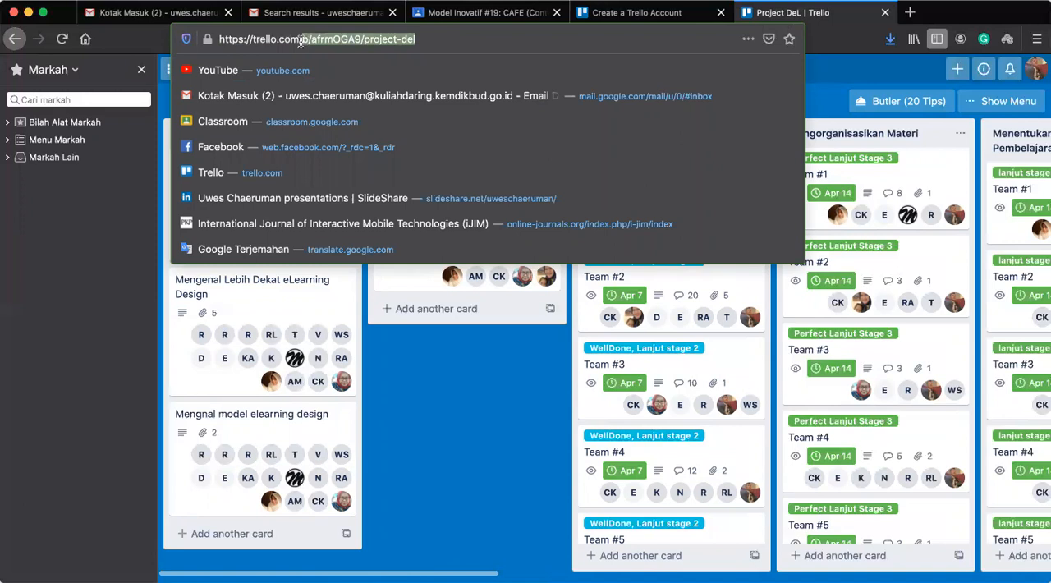
key(BackSpace)
key(Return)
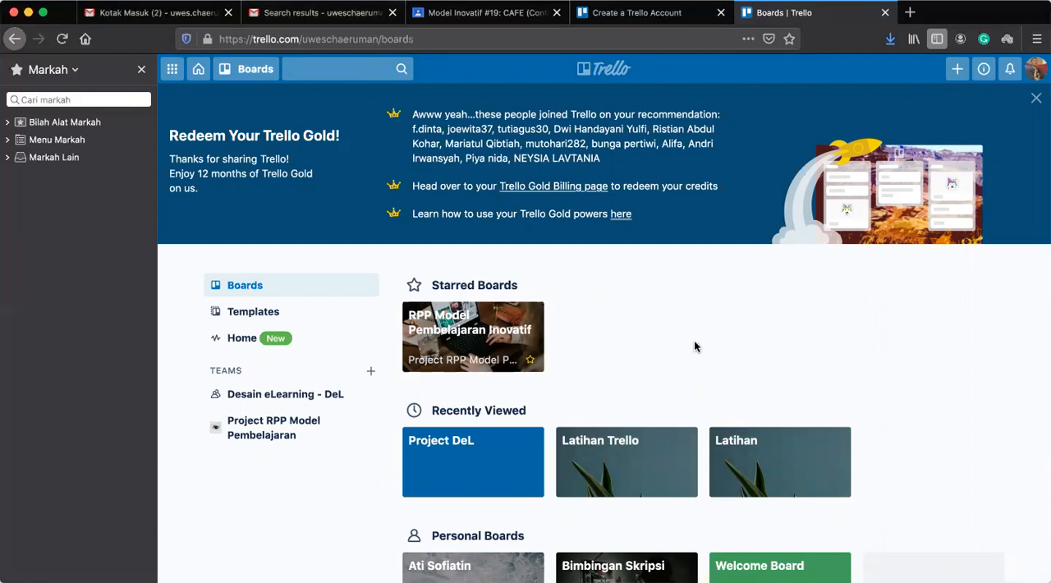
Create a board titled "Latihan Membuat Project dengan Trello" in the Desain eLearning - DeL team and close its board menu.
click(957, 71)
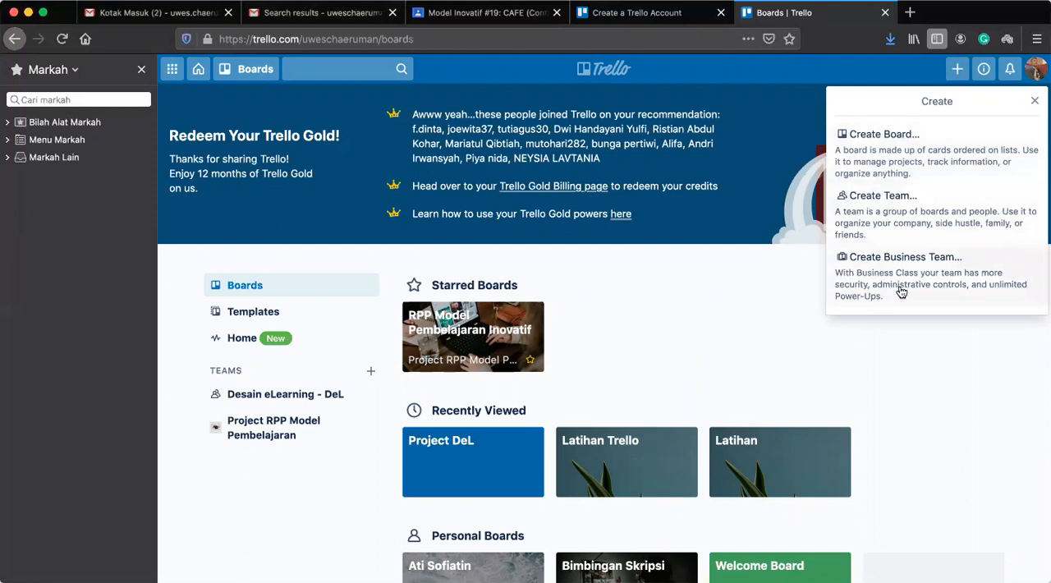
click(935, 143)
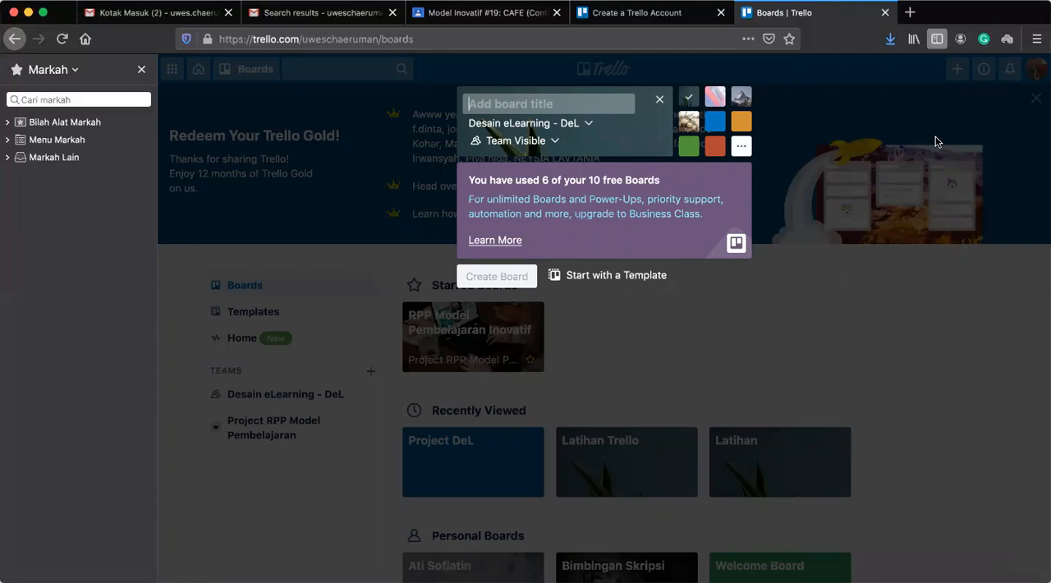
text(Latihan Membeua)
key(BackSpace)
key(BackSpace)
key(BackSpace)
text(uat )
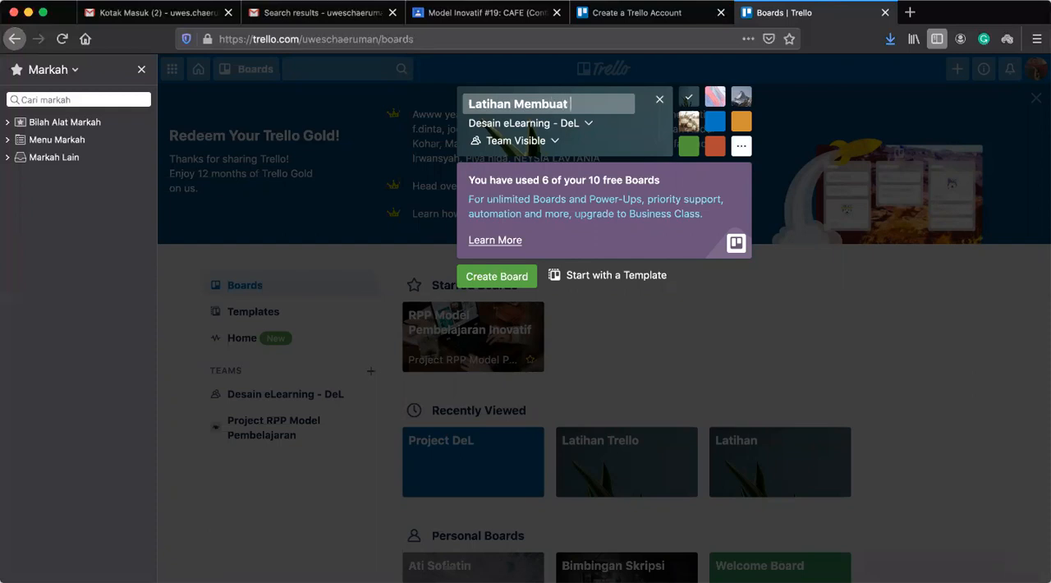
text(Project den)
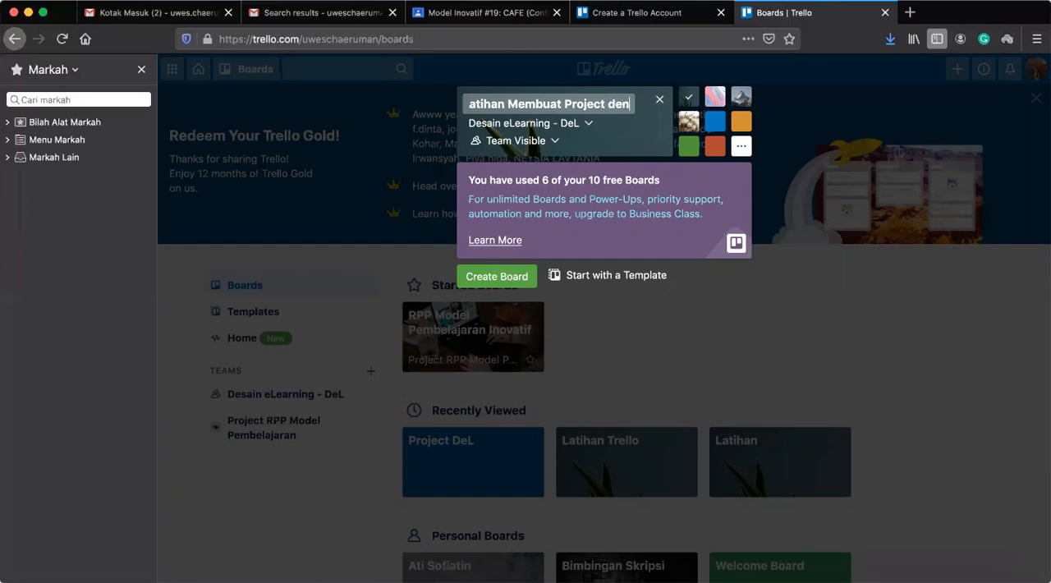
text(gan Trello)
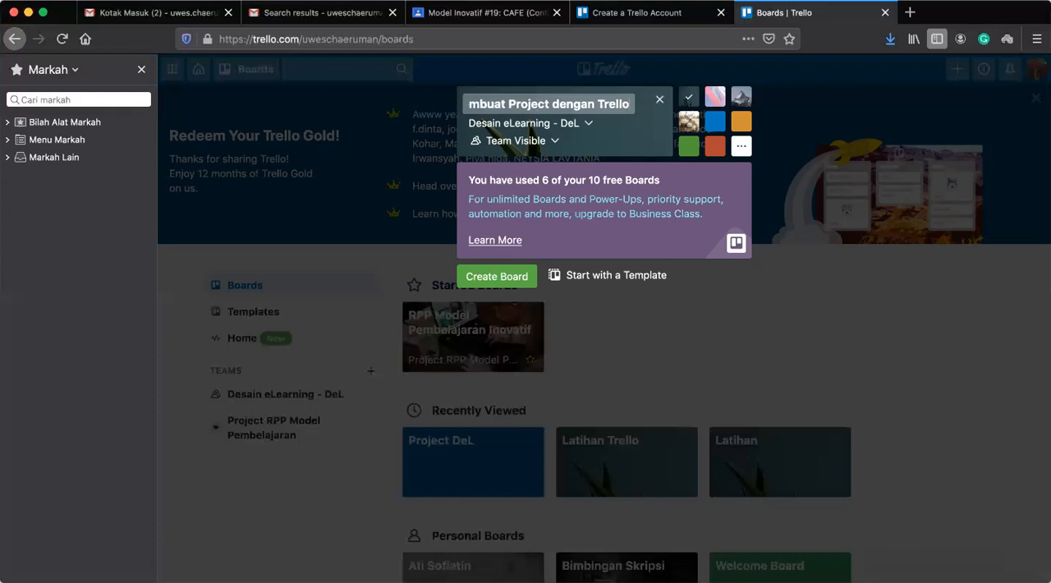
click(549, 98)
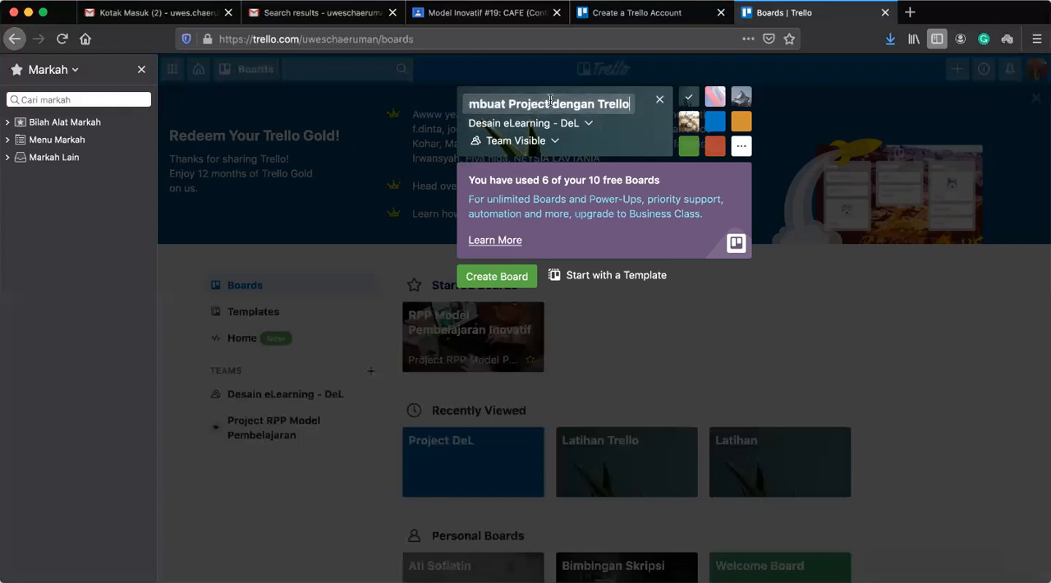
click(485, 283)
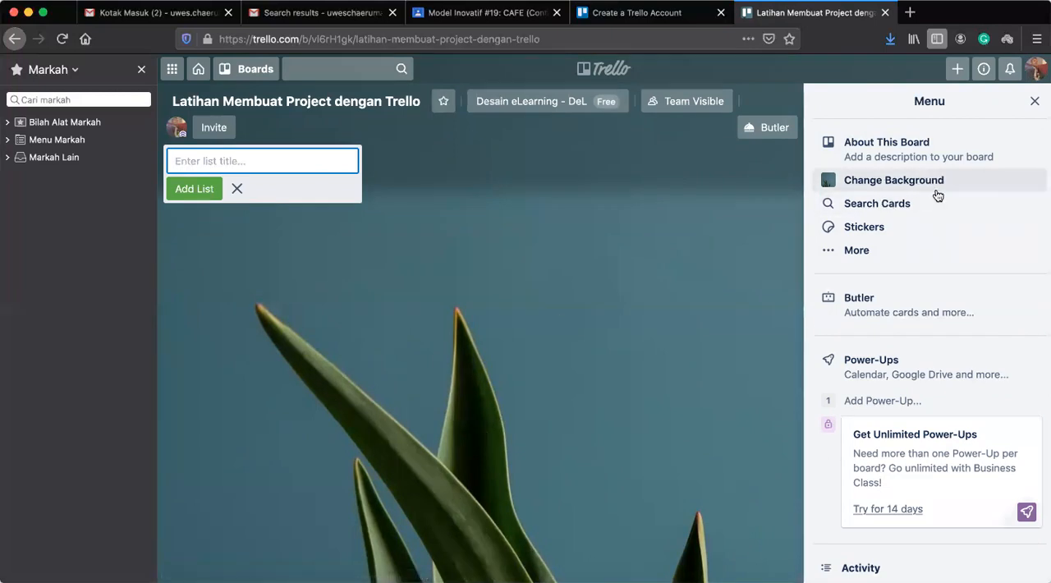
click(1035, 102)
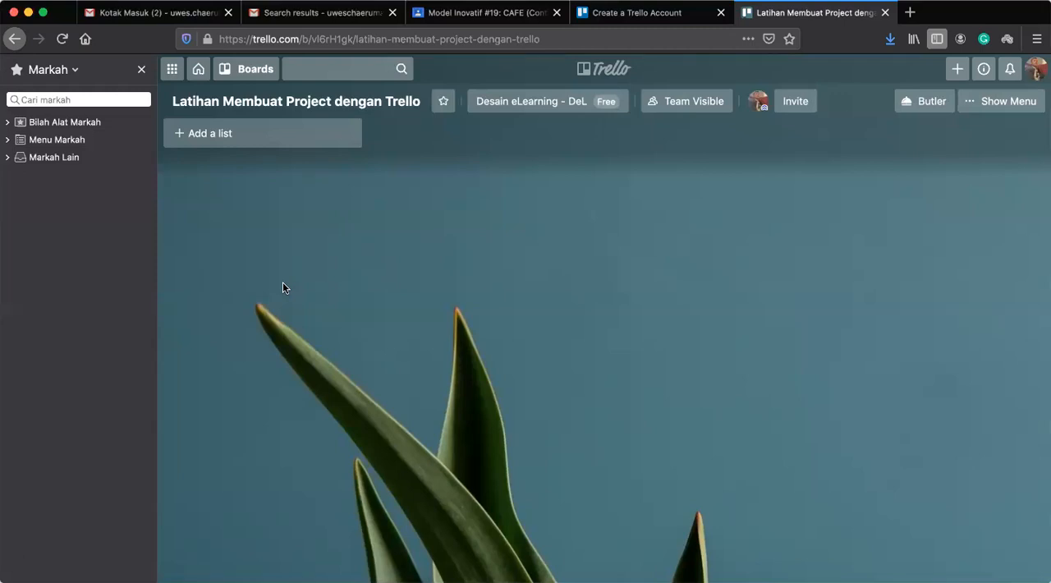
Add a first list titled "Penjelasan tentang Del" to the new board.
click(232, 144)
text(Penjelasan )
text(tempat)
key(BackSpace)
key(BackSpace)
key(BackSpace)
key(BackSpace)
key(BackSpace)
text(ntang Del)
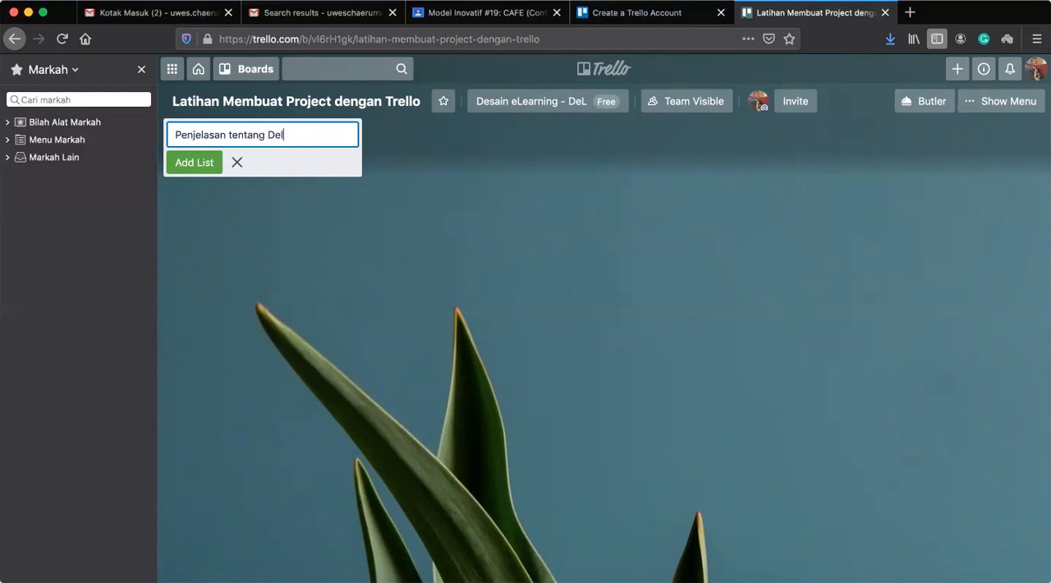
click(191, 168)
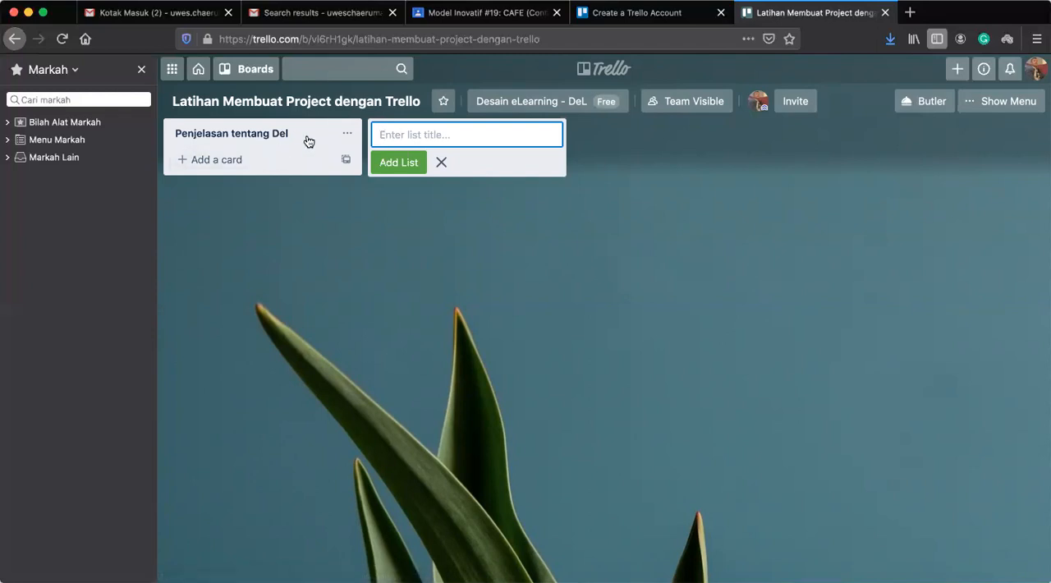
Add a card titled "What is instructional designer" to the Penjelasan tentang Del list.
click(224, 161)
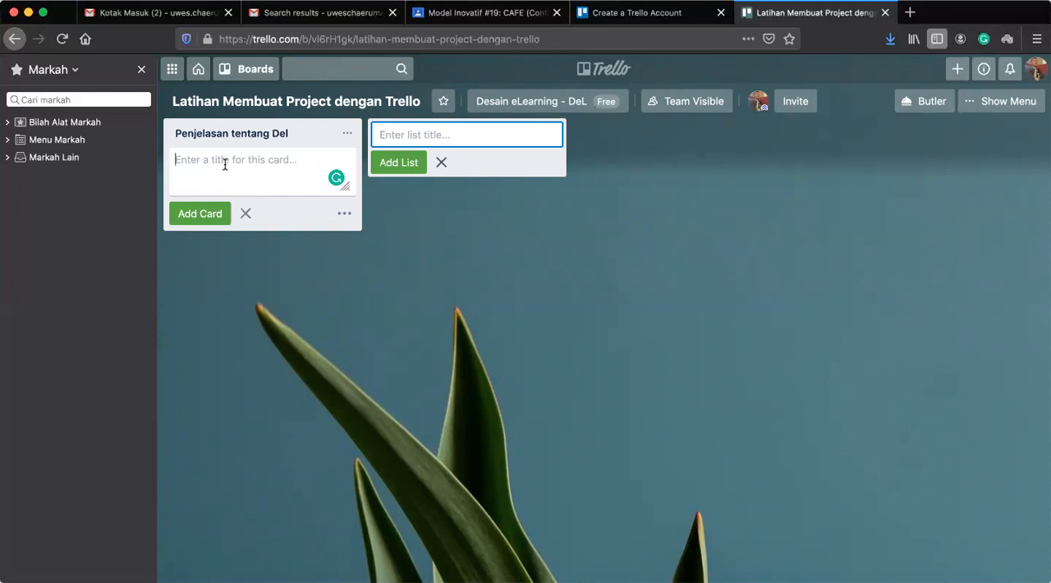
text(What is instructional designer)
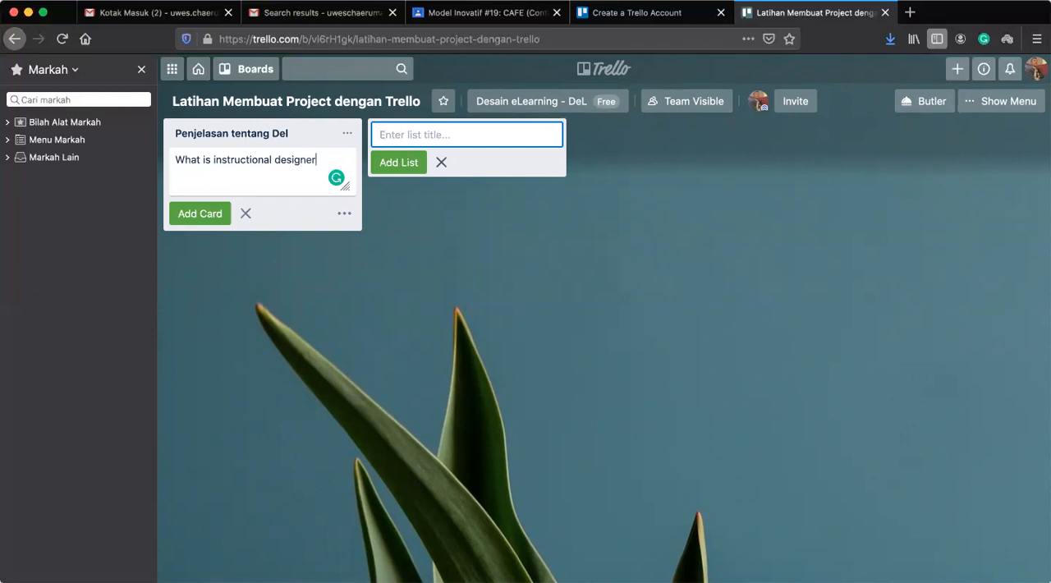
click(199, 215)
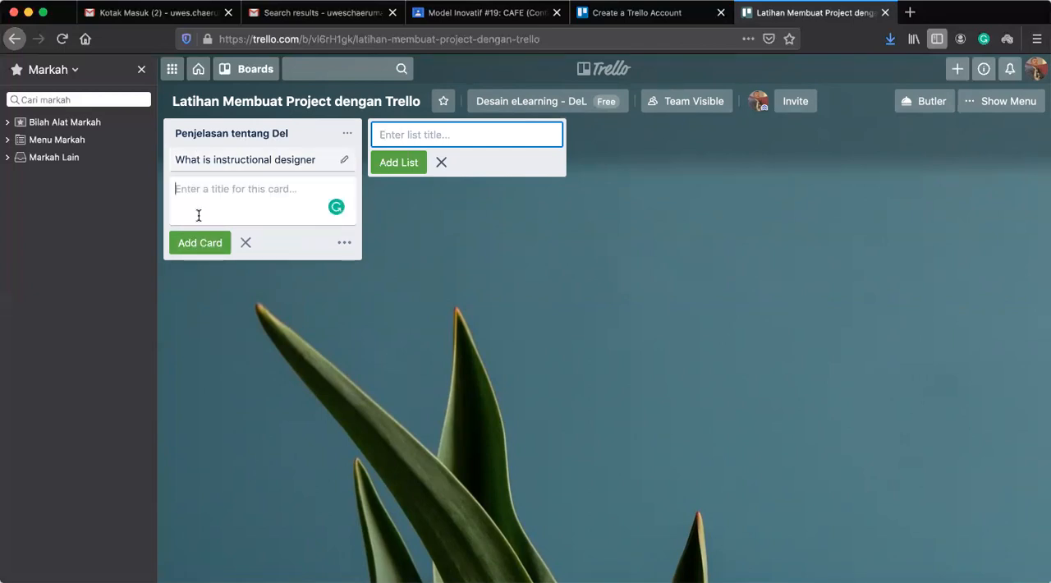
Add a second card titled "How elearning designer work" to the Penjelasan tentang Del list.
text(How elearning designer work)
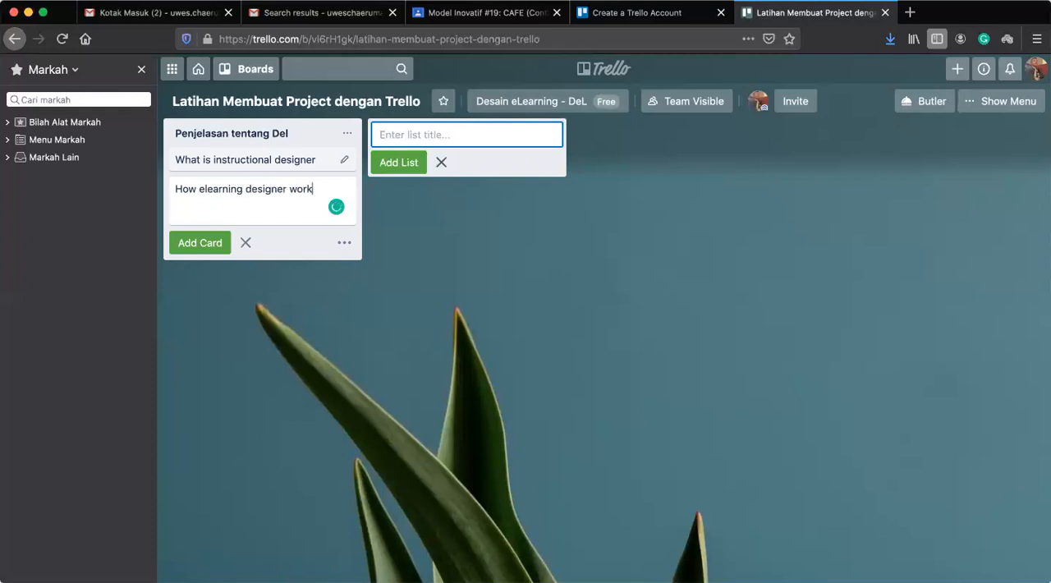
click(197, 249)
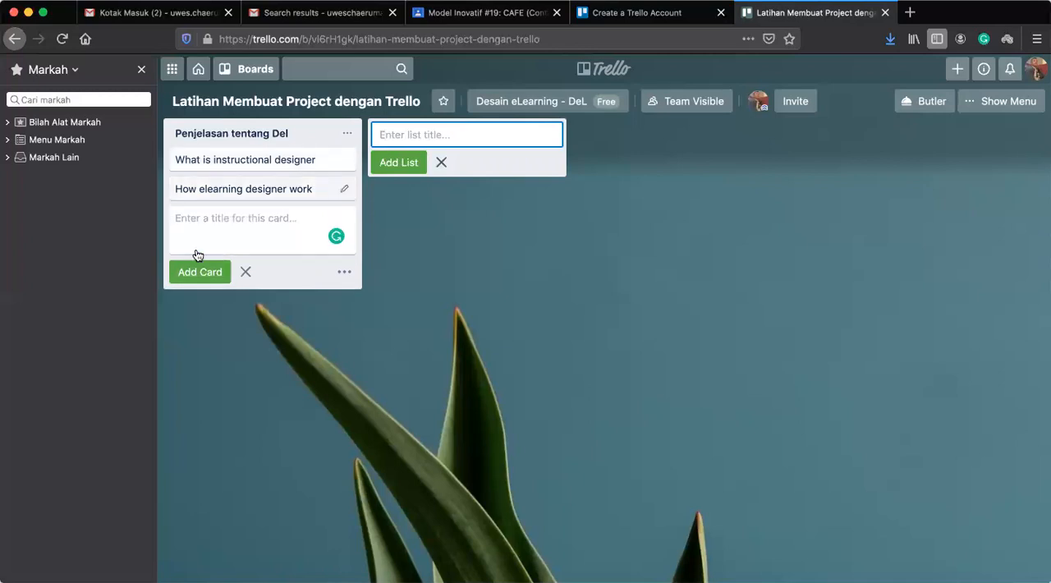
Add a third card titled "Instructional system design model for designing elearning" and finish entering cards.
text(Instructi)
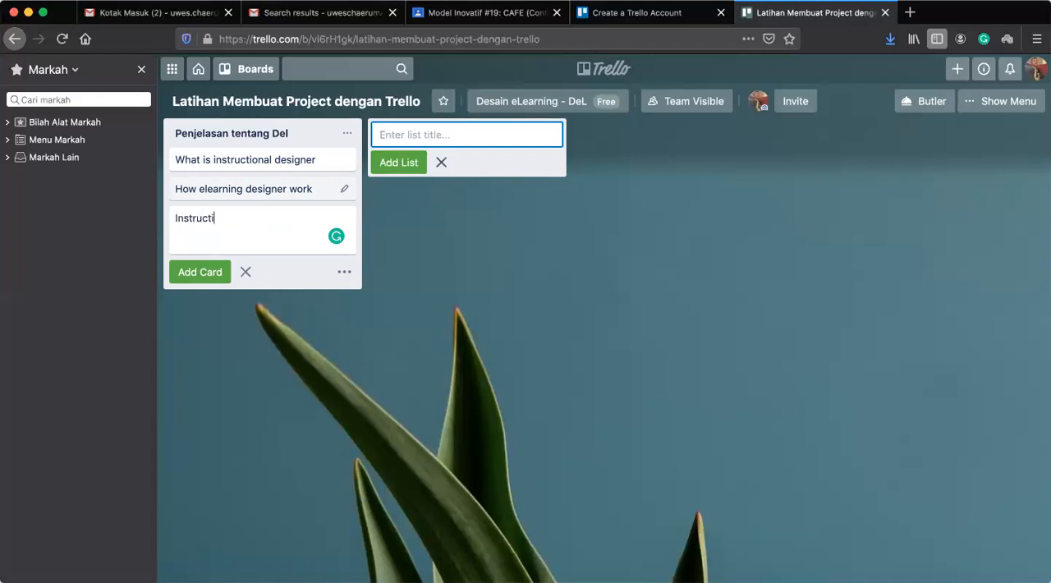
text(onal system de)
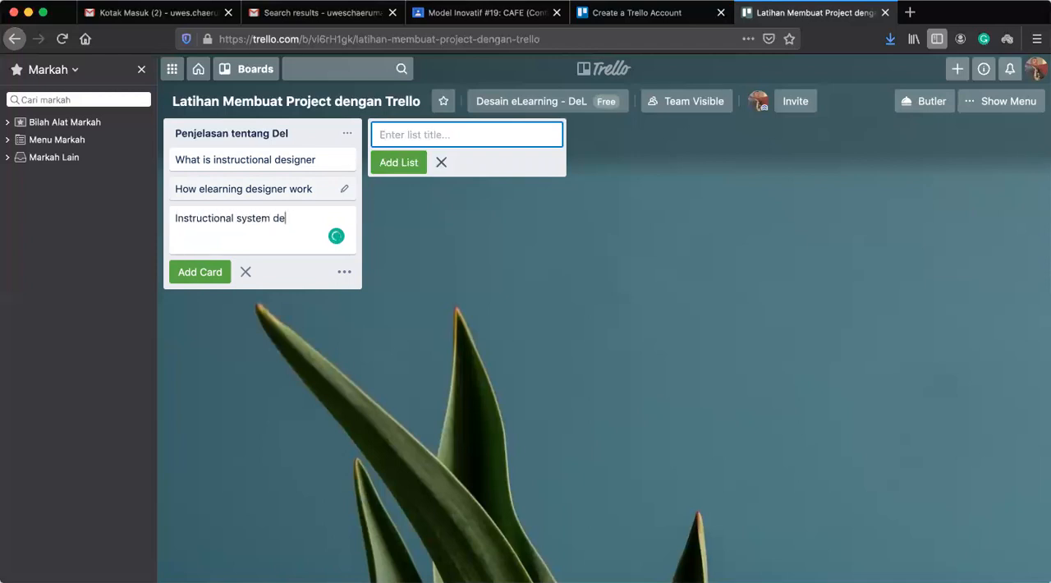
text(sign model for designing elearning)
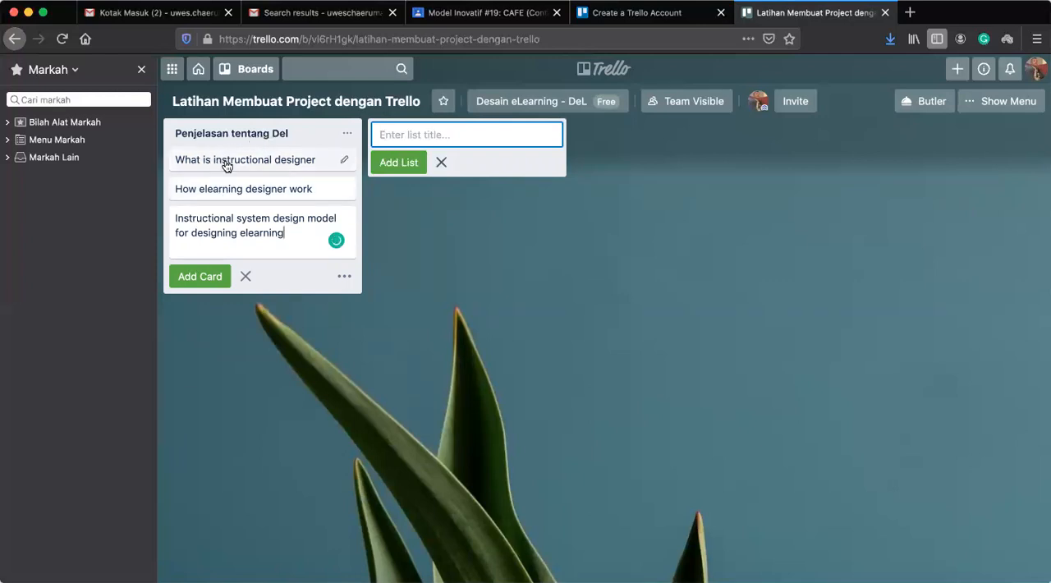
click(193, 285)
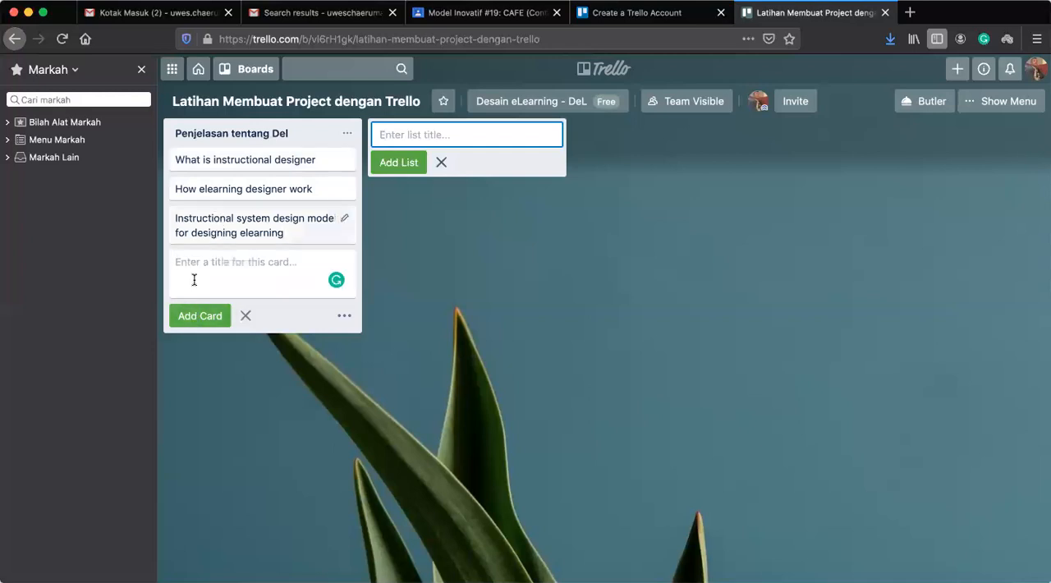
click(234, 385)
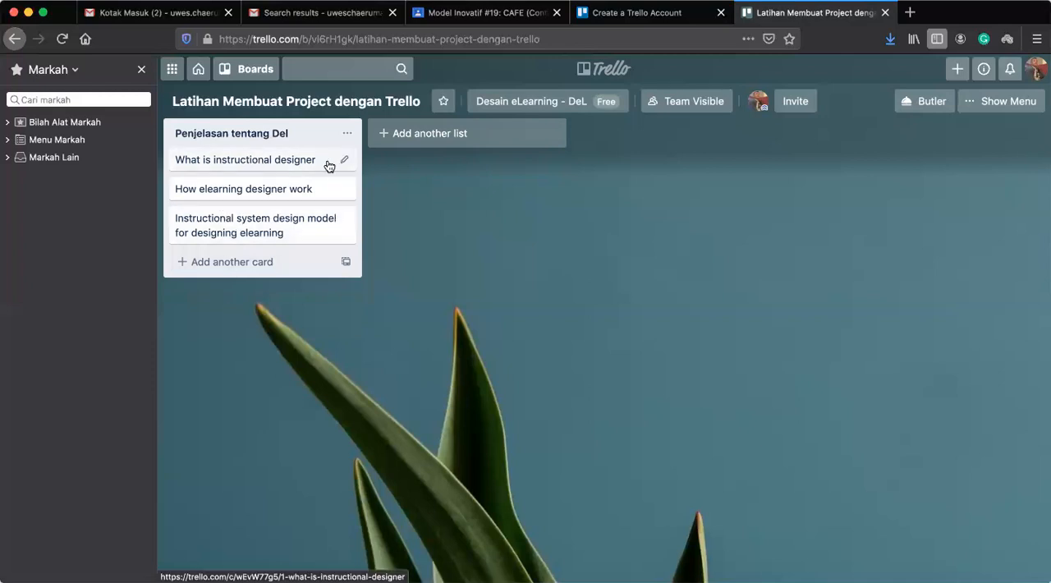
Open the What is instructional designer card and start its description with the line "Mahasiswa sekalian yang budiman".
click(284, 162)
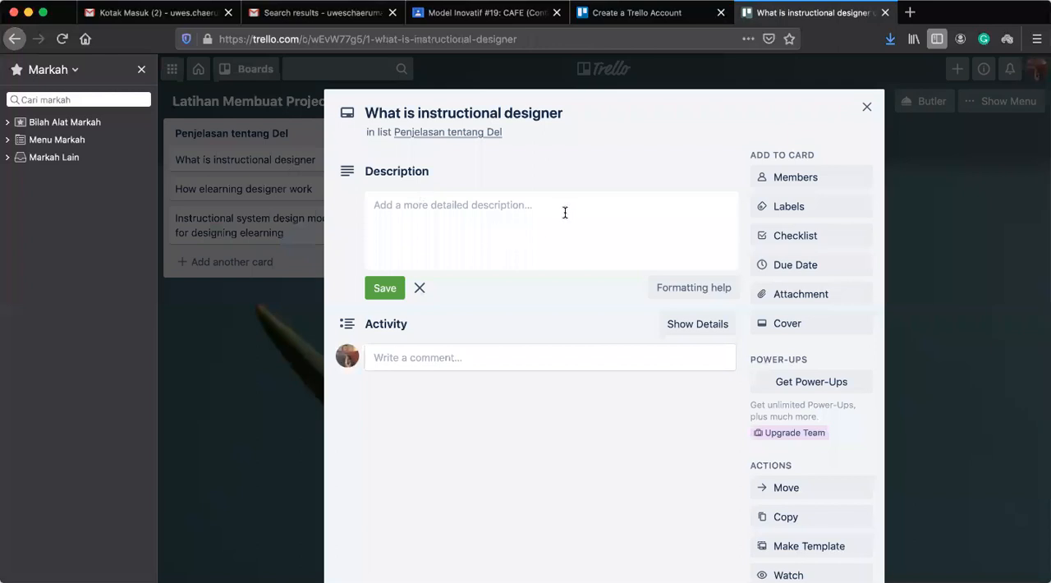
click(565, 212)
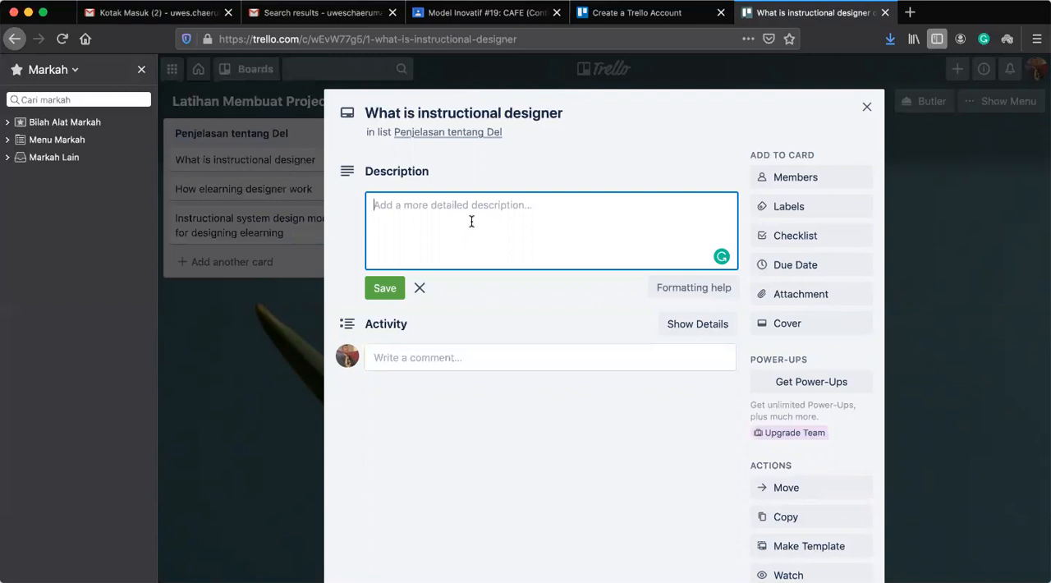
text(Mahasiswa sek)
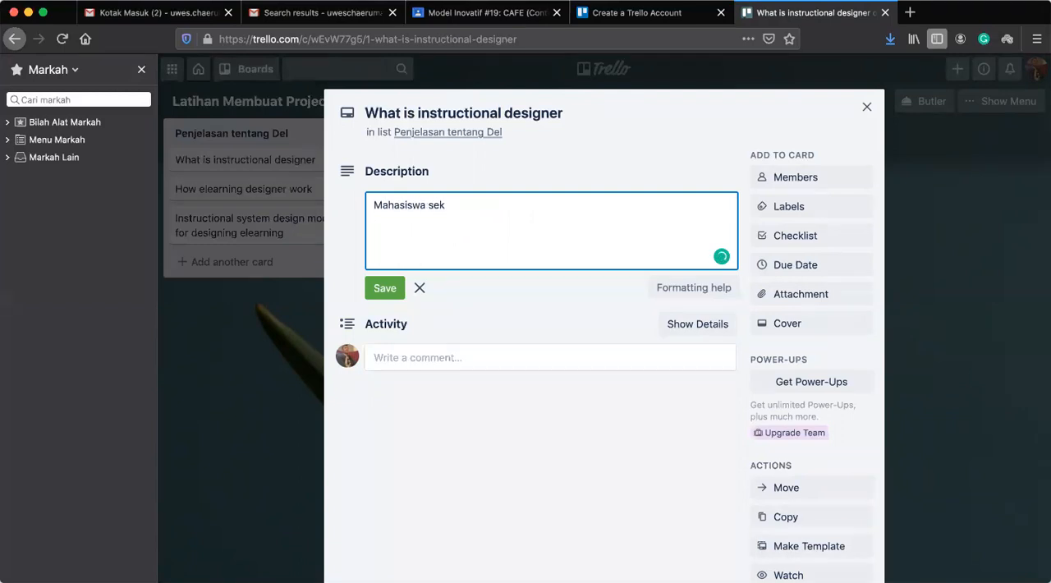
text(alian yang budiman)
key(Return)
Complete the description with the line "selamat kita sudah memasuki taha praktek mendesain elearning. se" and save it.
text(selamat ki)
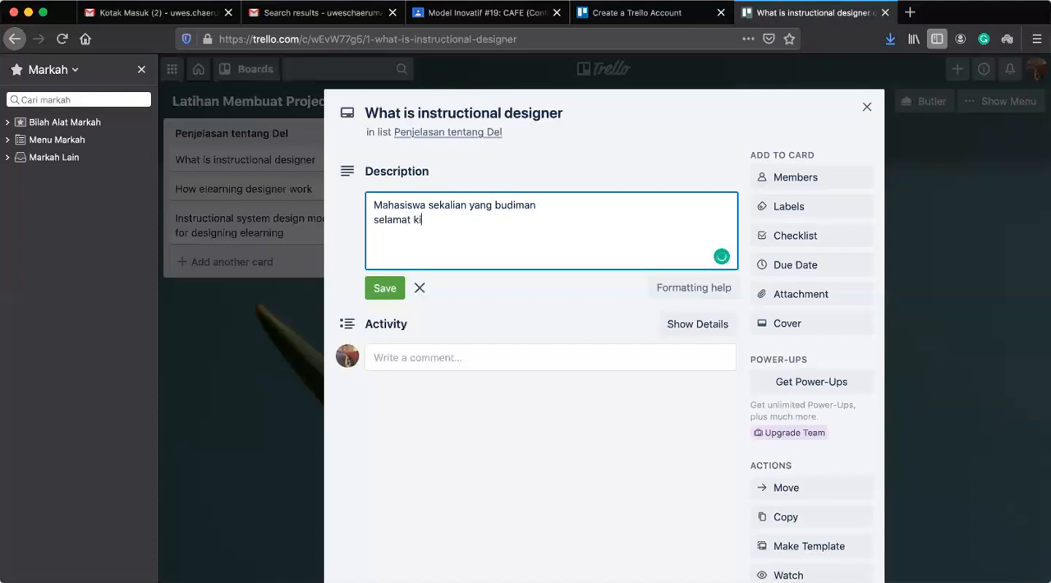
text(ta sudah memasuk)
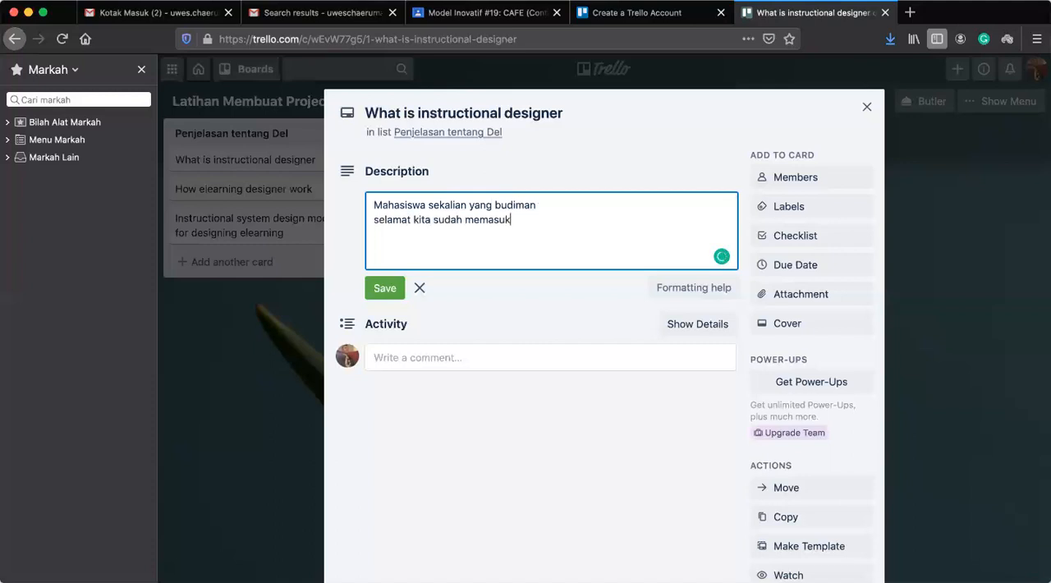
text(i tahapa)
key(BackSpace)
key(BackSpace)
text(praktek men)
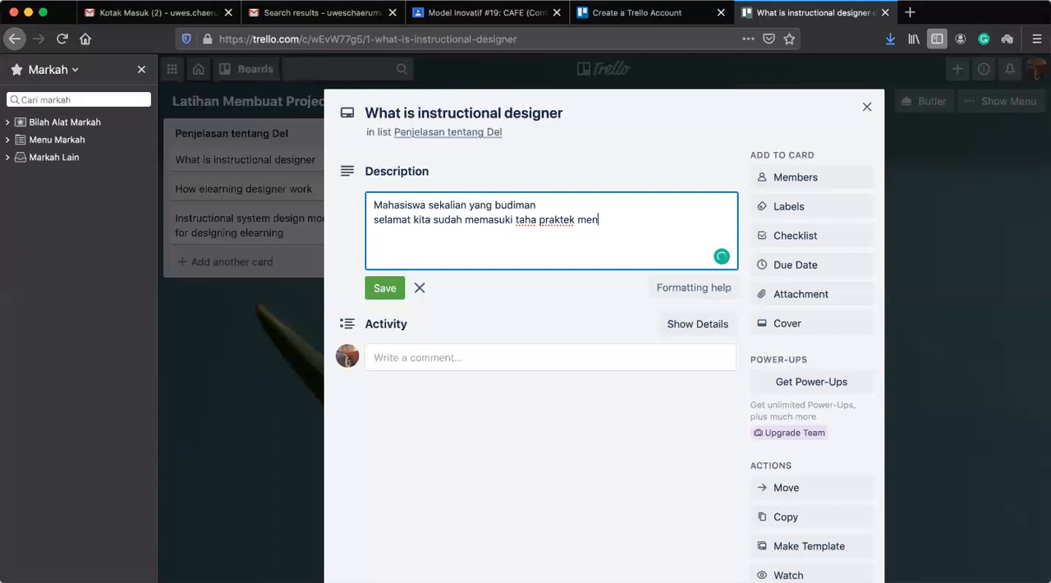
text(desain elearning,)
key(BackSpace)
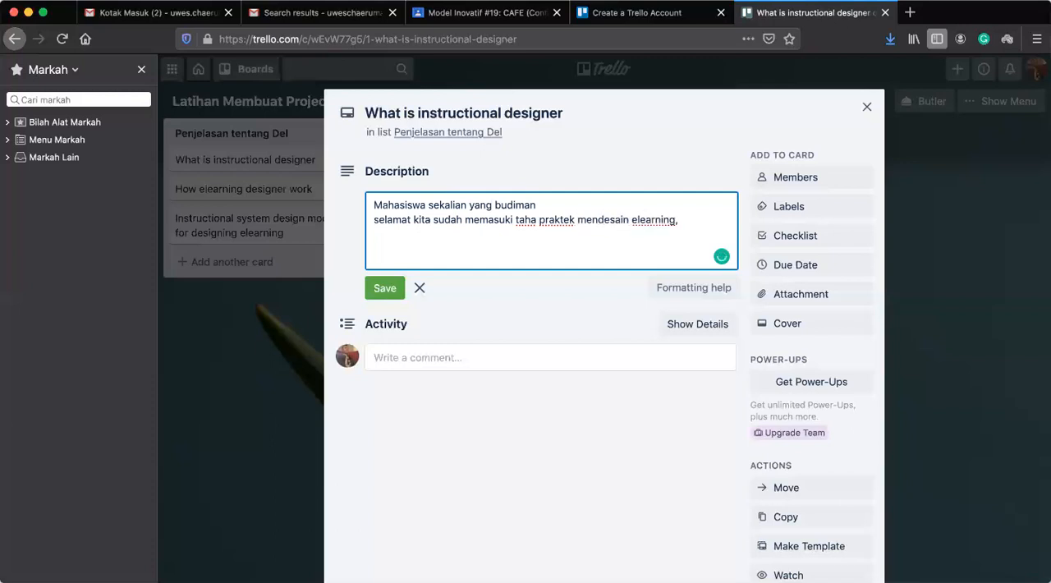
text(. se)
click(384, 289)
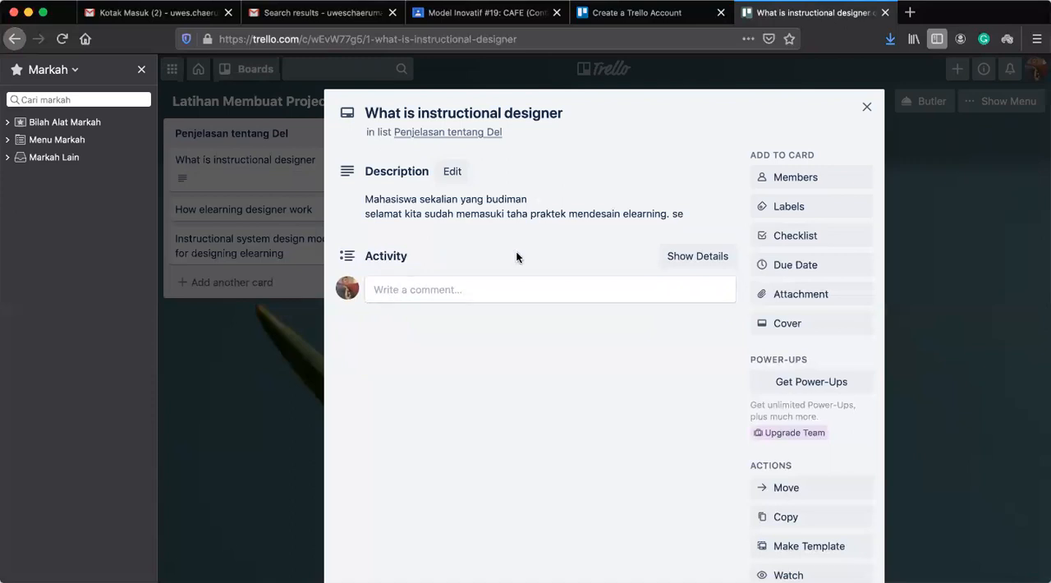
click(780, 294)
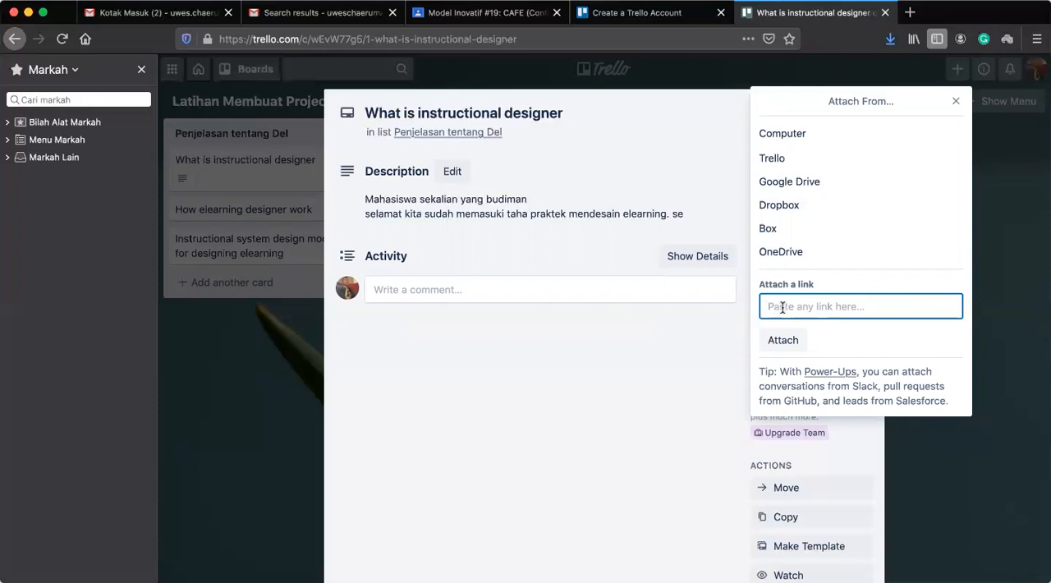
click(786, 341)
click(481, 425)
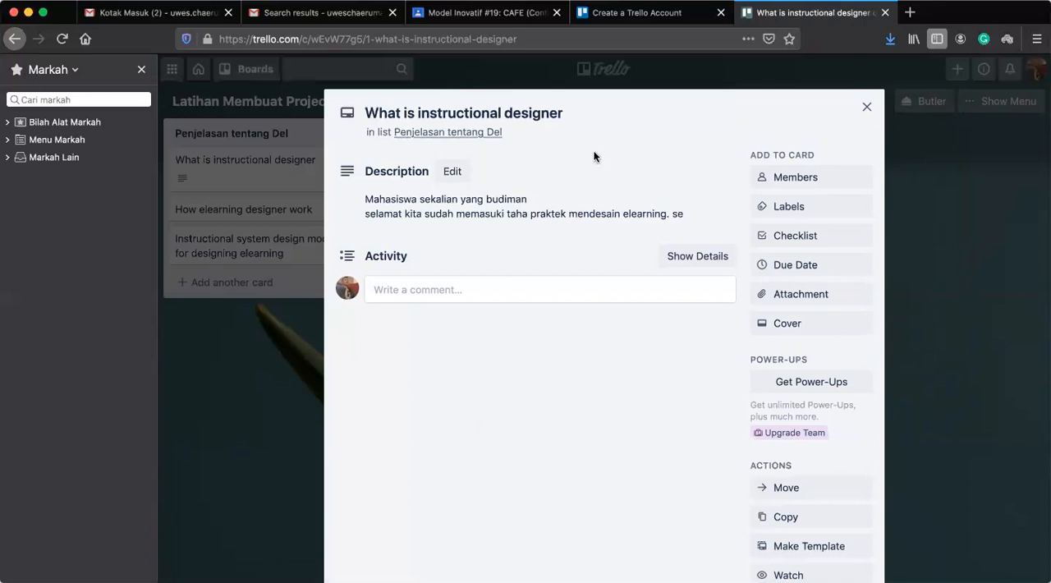
Add a member to the What is instructional designer card by entering the person's e-mail address and sending the invitation.
click(778, 179)
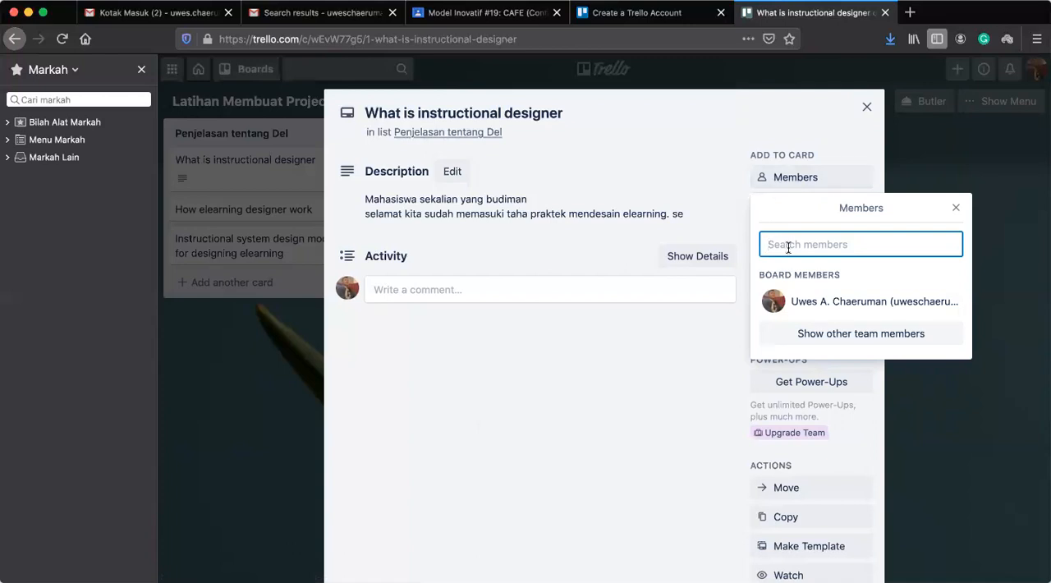
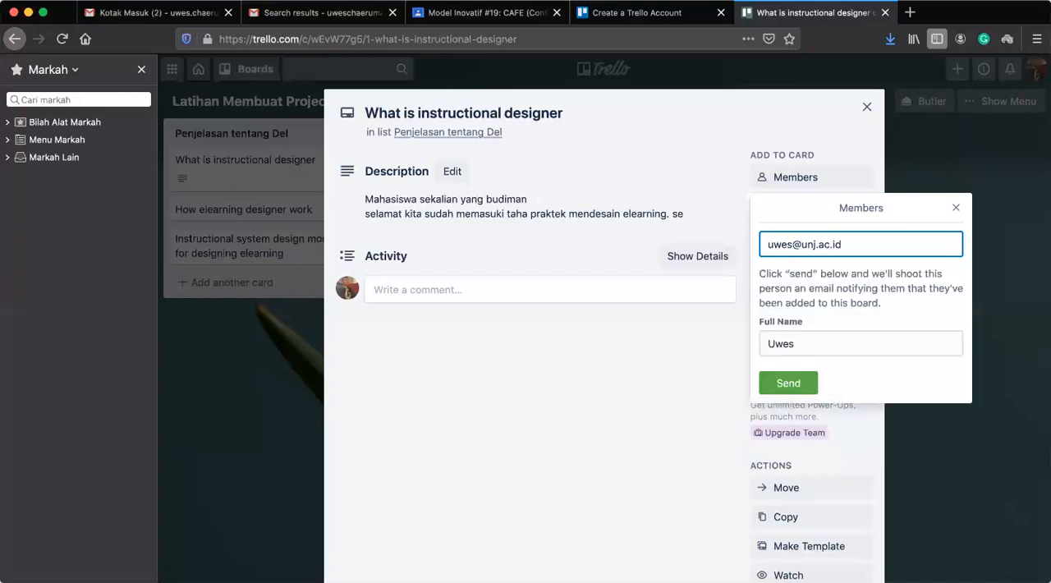
text(,)
click(779, 381)
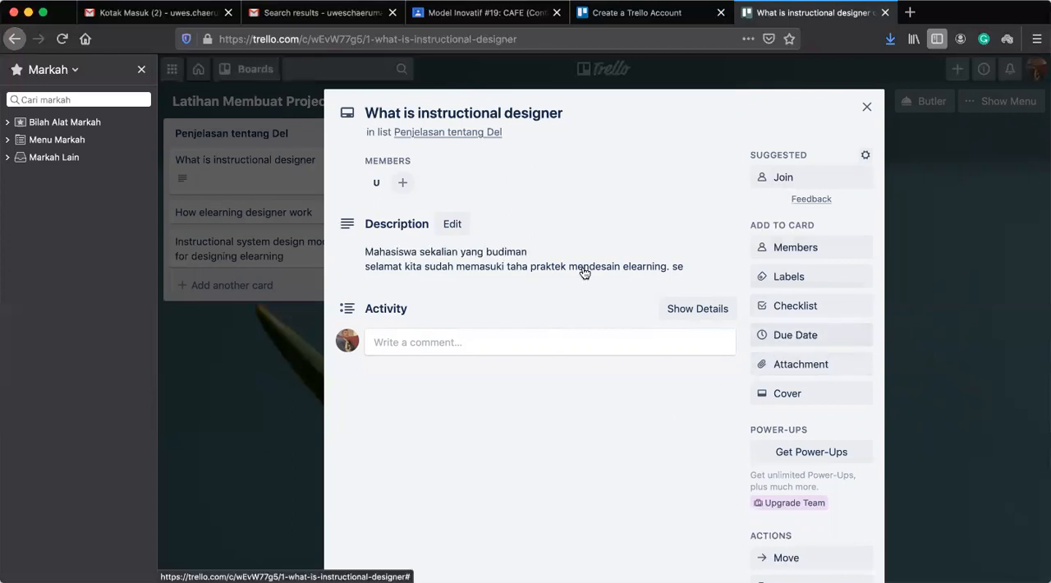
Review the card's due date and reminder settings without saving, and close the card.
click(788, 337)
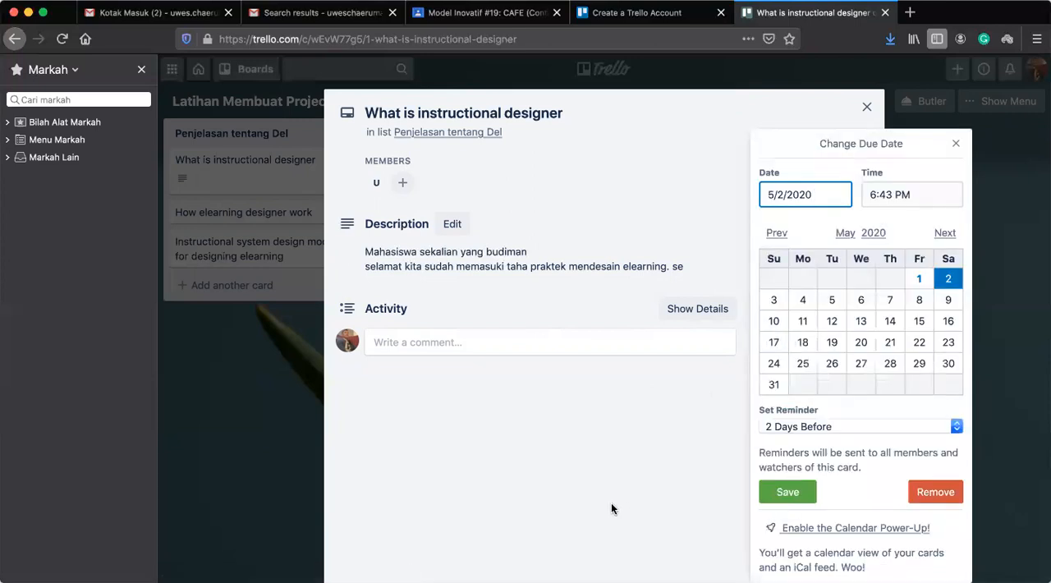
click(956, 144)
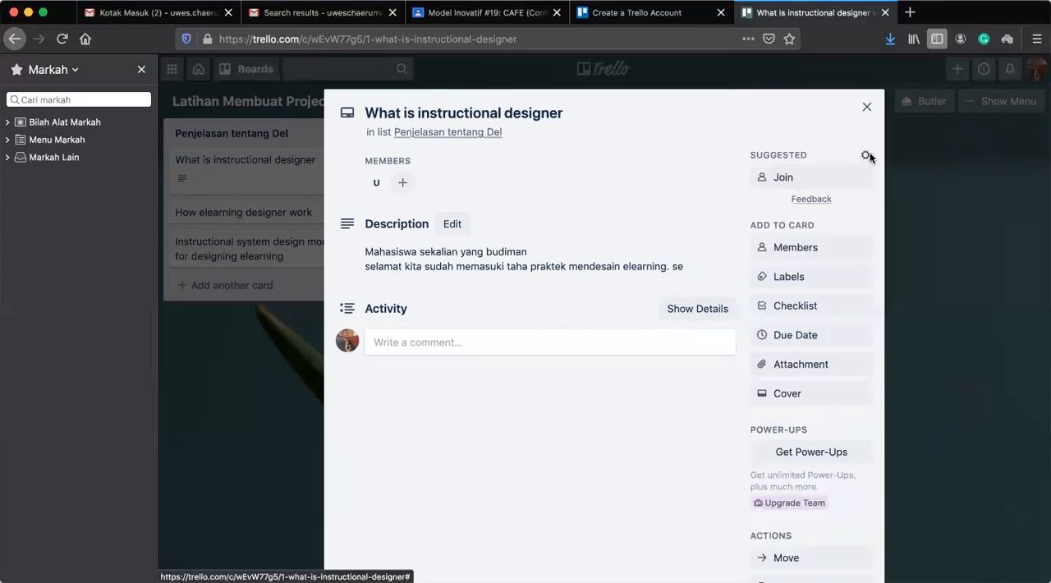
click(867, 109)
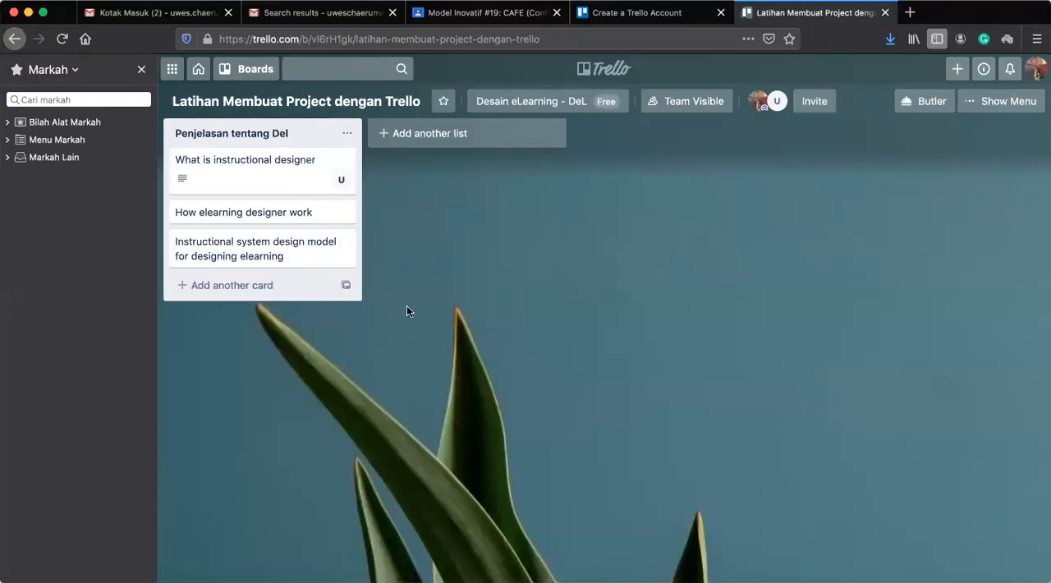
Add a second list titled "Medesain eleanring dengan model PEDATI" to the board.
click(454, 136)
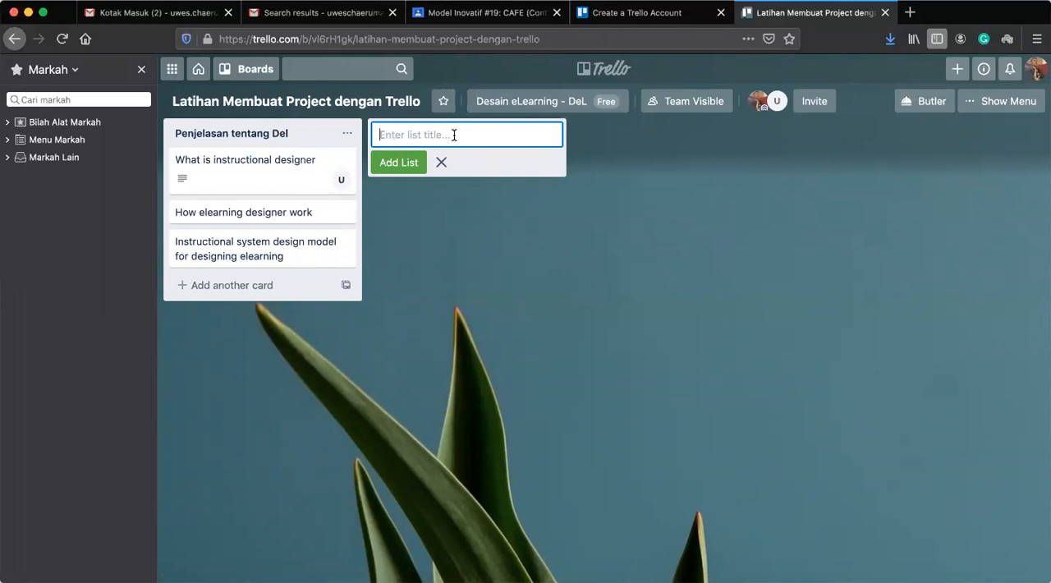
text(Medesain eleanring dengan m)
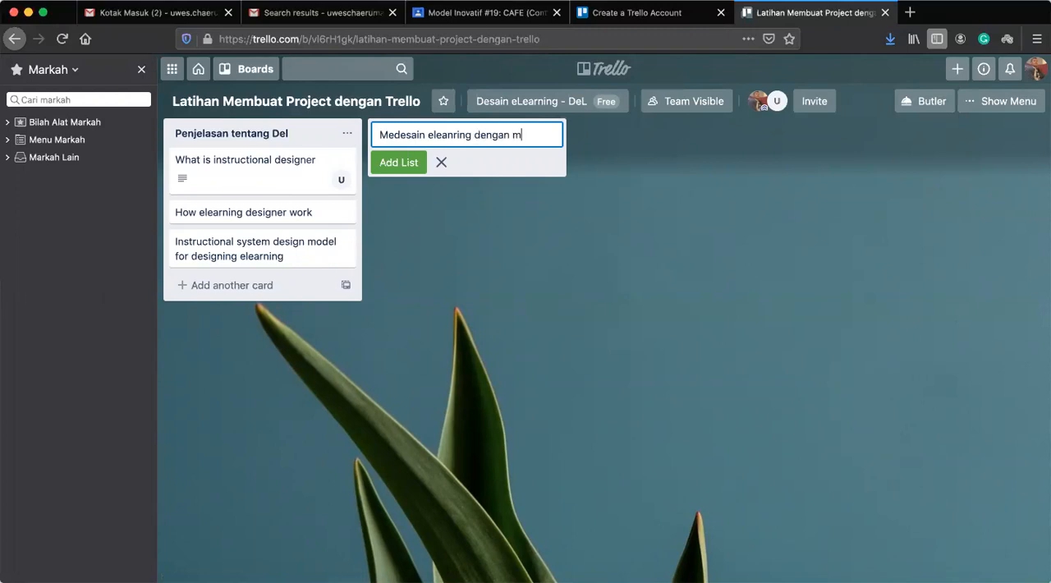
text(odel PEDATI)
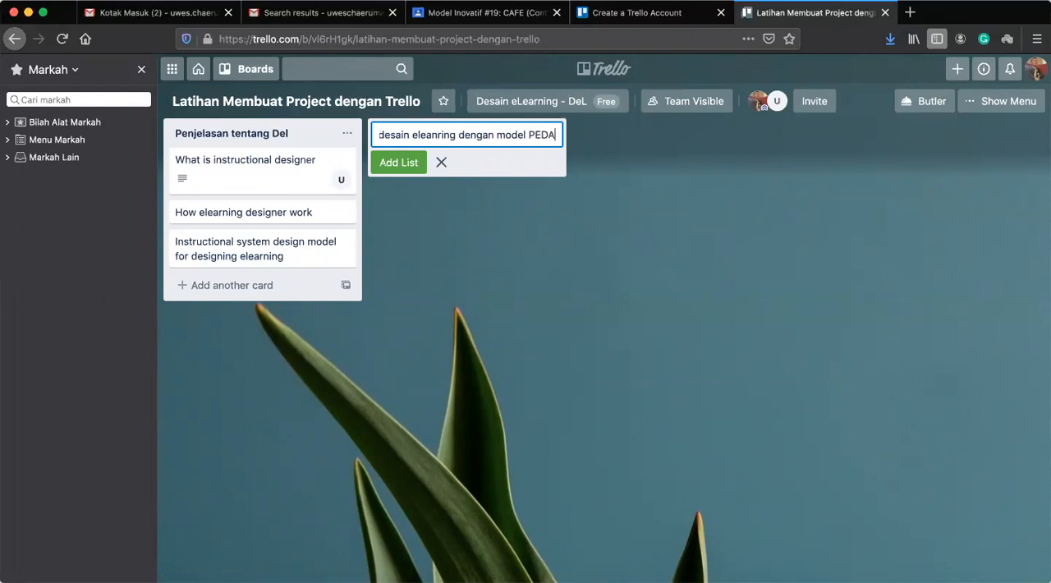
click(411, 172)
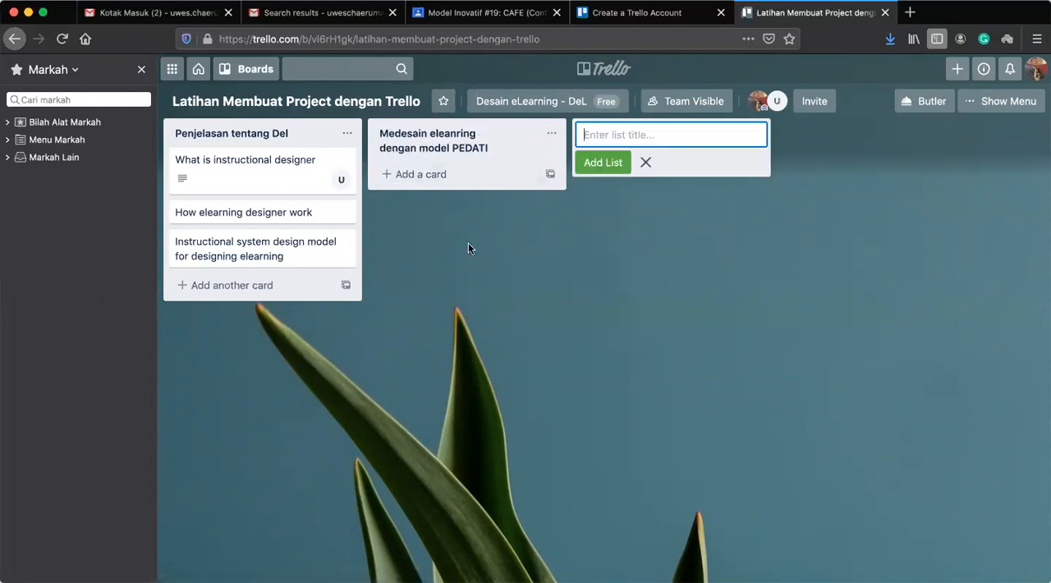
Add a card titled "Panduan Model PEDATI" to the Medesain eleanring dengan model PEDATI list and look at its details.
click(437, 174)
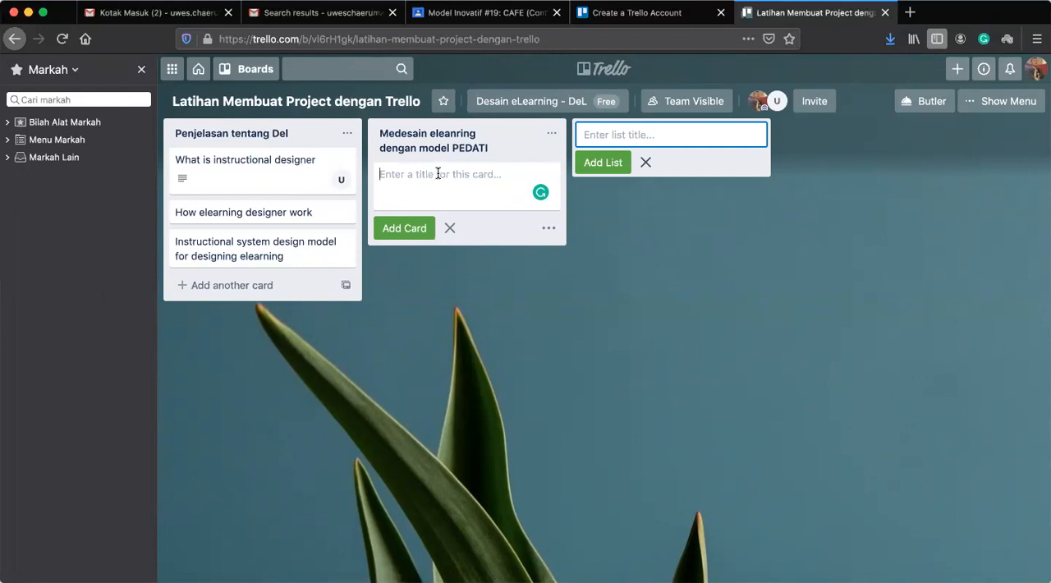
text(Panduan)
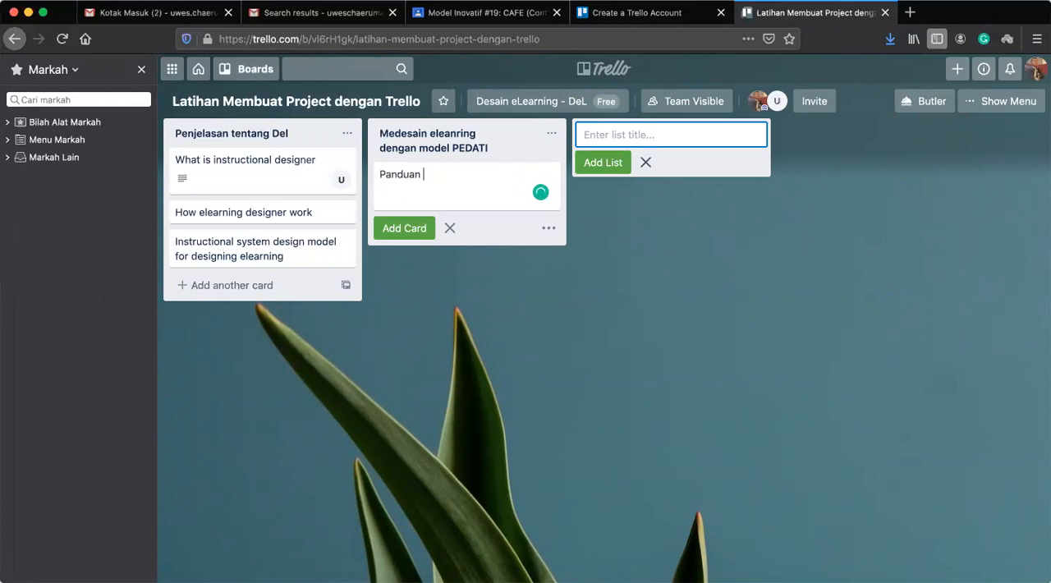
text( Model PEDATI)
click(418, 226)
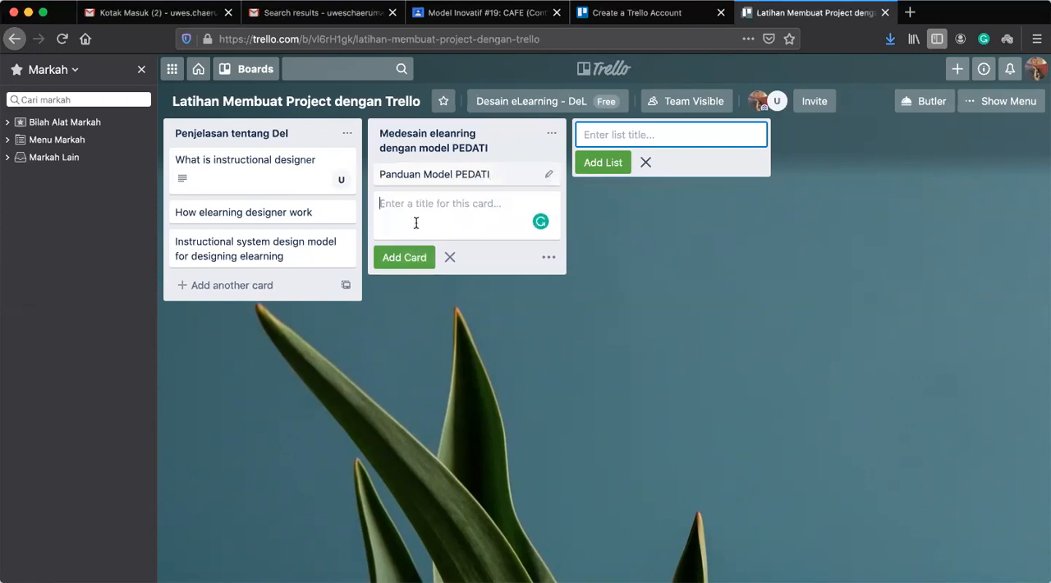
click(503, 177)
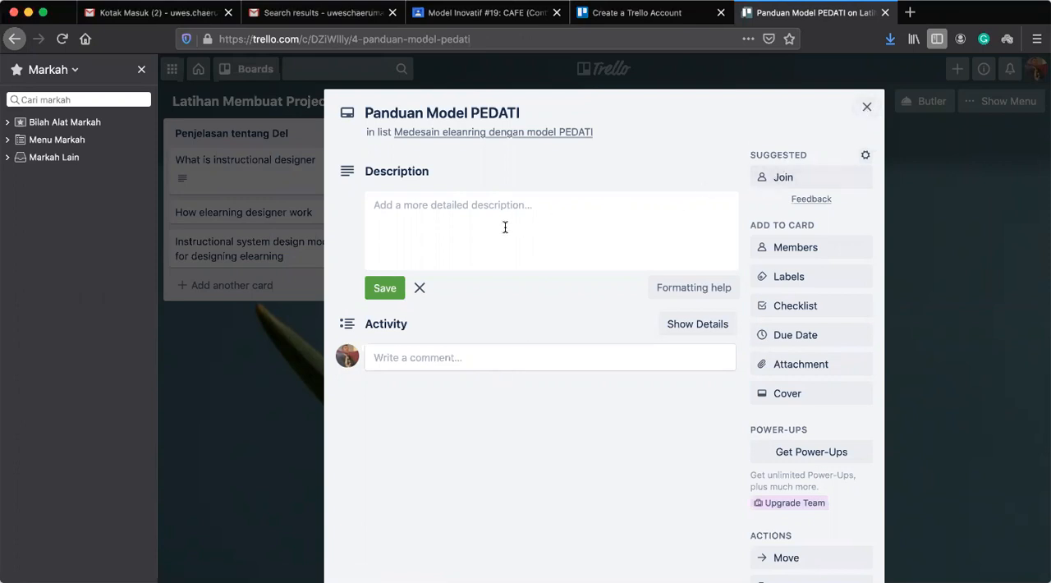
click(867, 110)
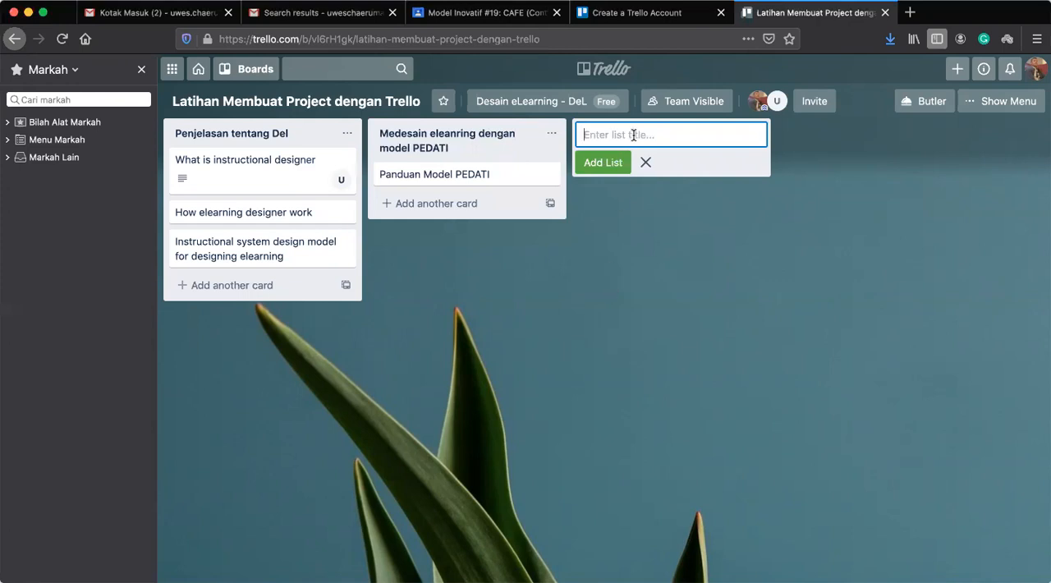
Add a third list titled "Merumuskan Capaian Pembelajaran" to the board.
text(Merumuskan Capaian)
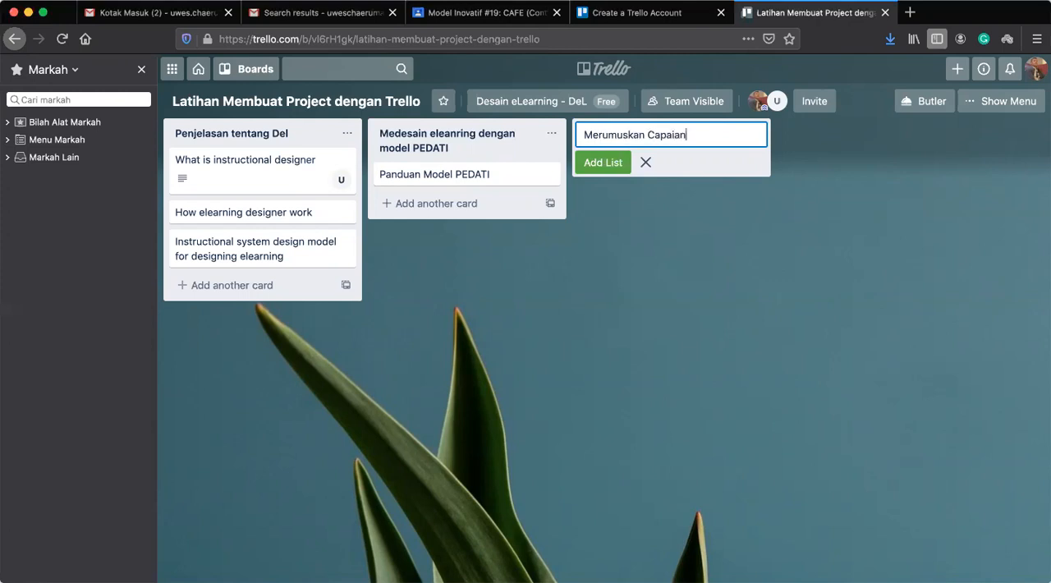
text( Pembelajaran)
click(602, 163)
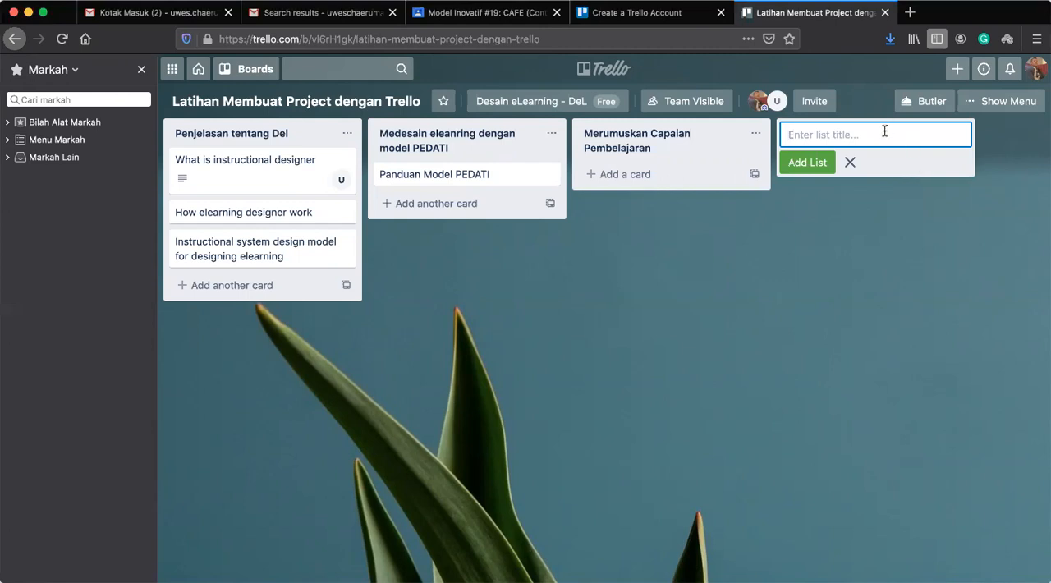
Add a fourth list titled "Memetakan dan Mengorganisasikan Materi" to the board.
text(Memetakan dan Mengorgan)
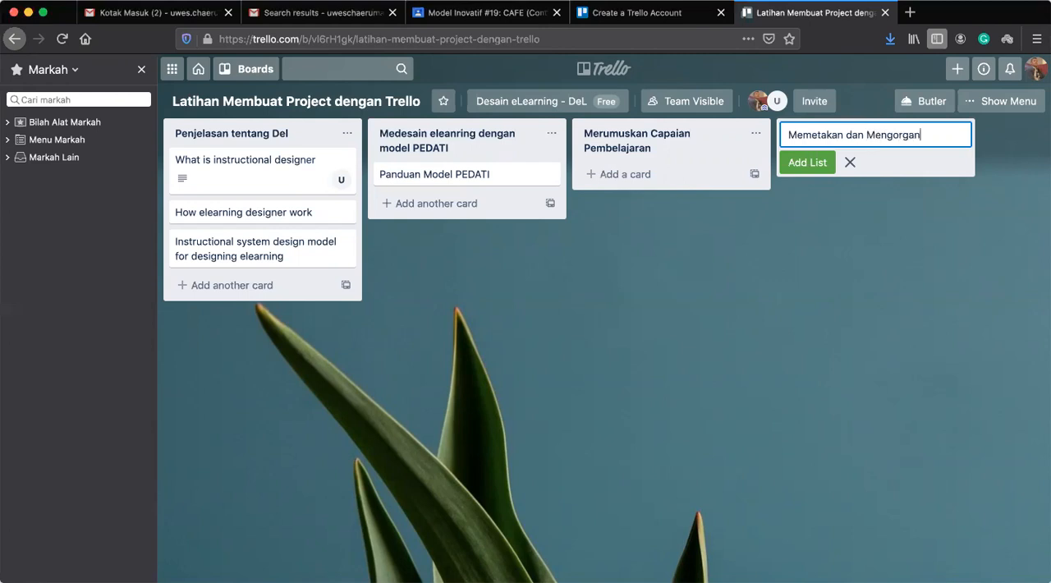
text(isasikan Materi)
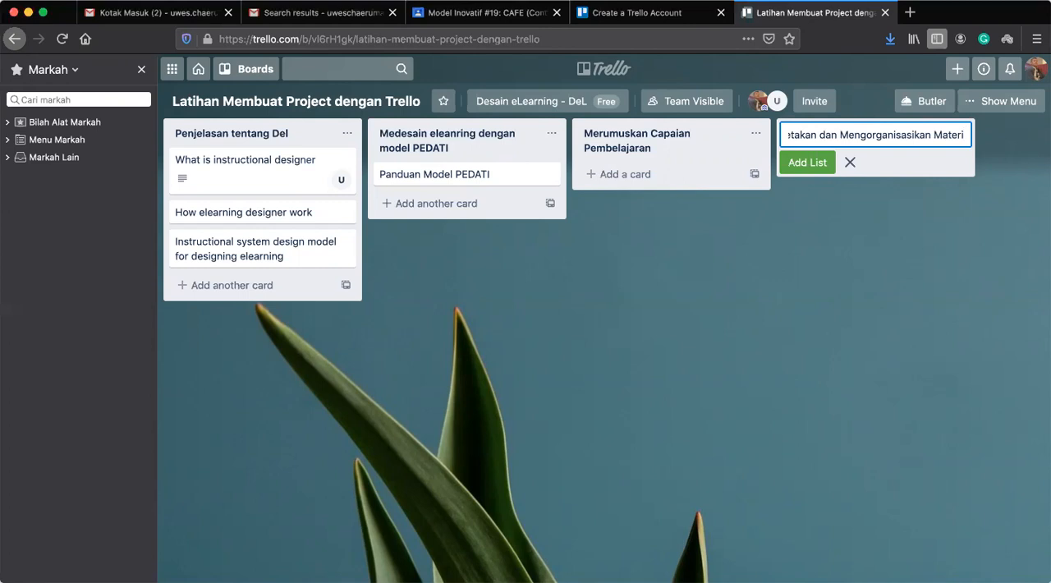
click(806, 162)
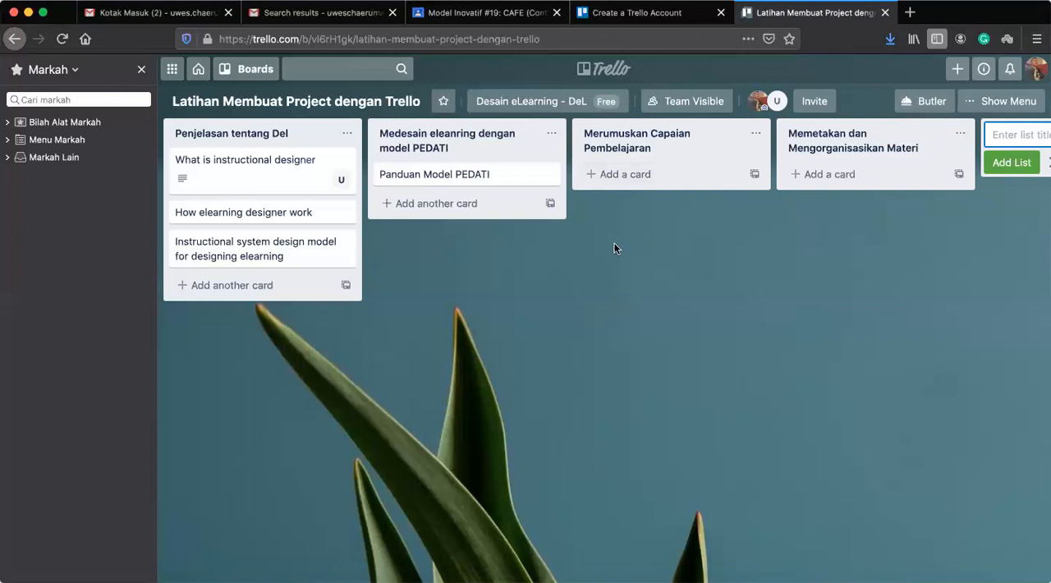
Add a card titled "team 1" to the Merumuskan Capaian Pembelajaran list.
click(634, 174)
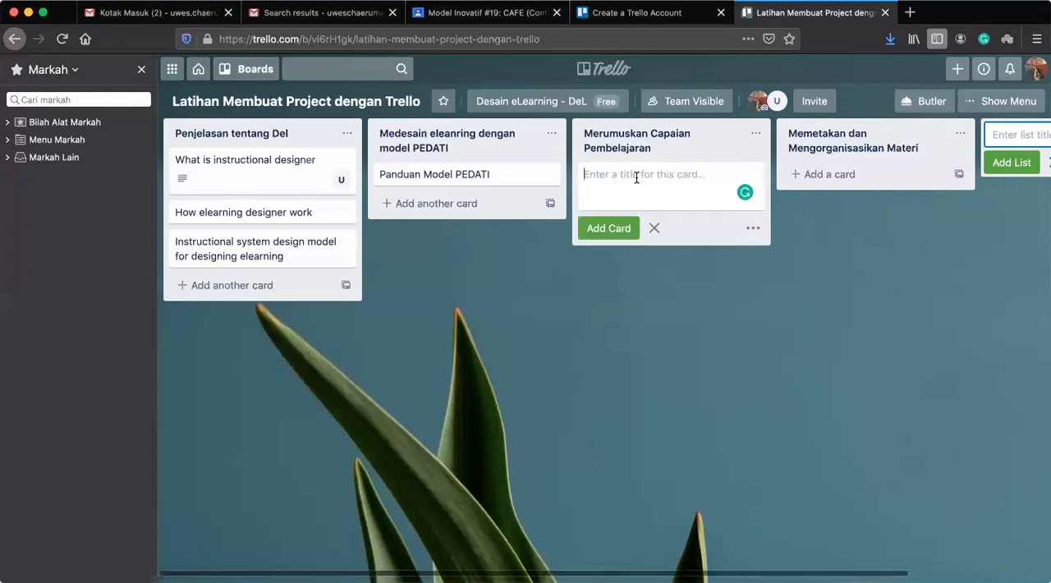
text(team 1)
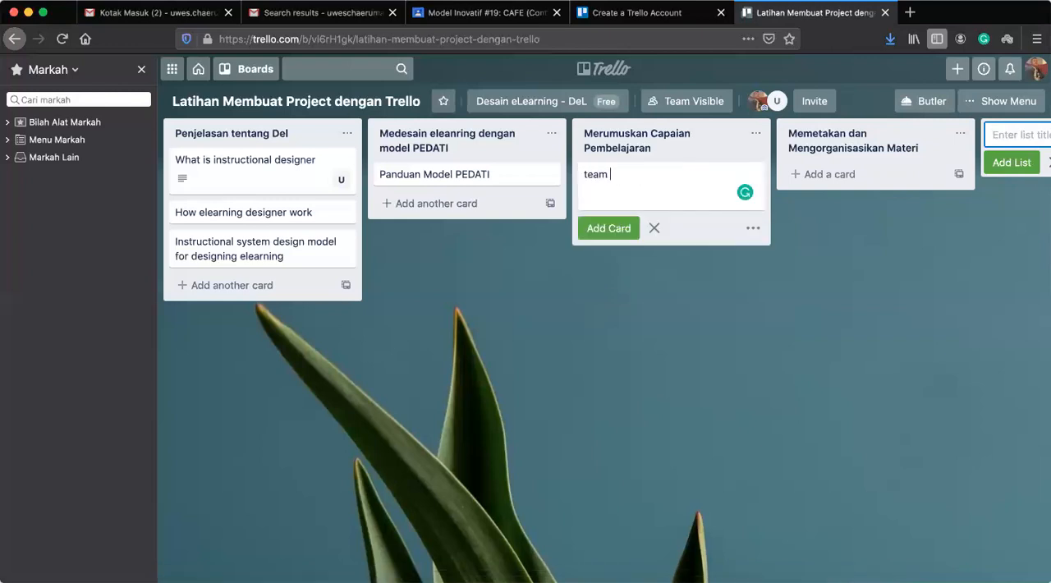
click(607, 229)
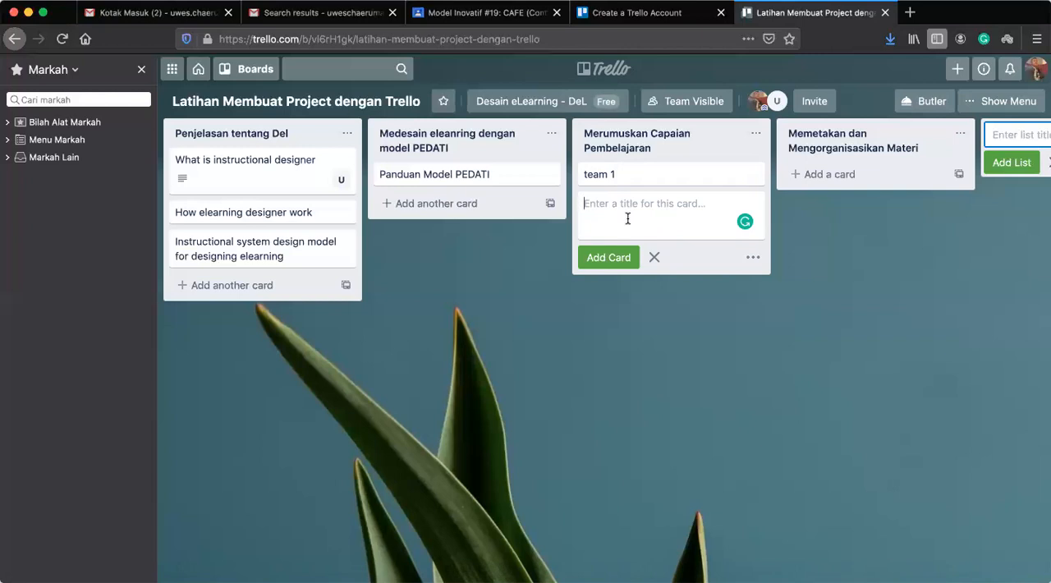
Begin the team 1 card's description with "Mahasiswa sekalian, sebagaimana kita ketahui langakh pertama dalam mendesain eleanring dengan menggunakan model Pedati adalah merumuskn capaian pembelajaran".
click(641, 179)
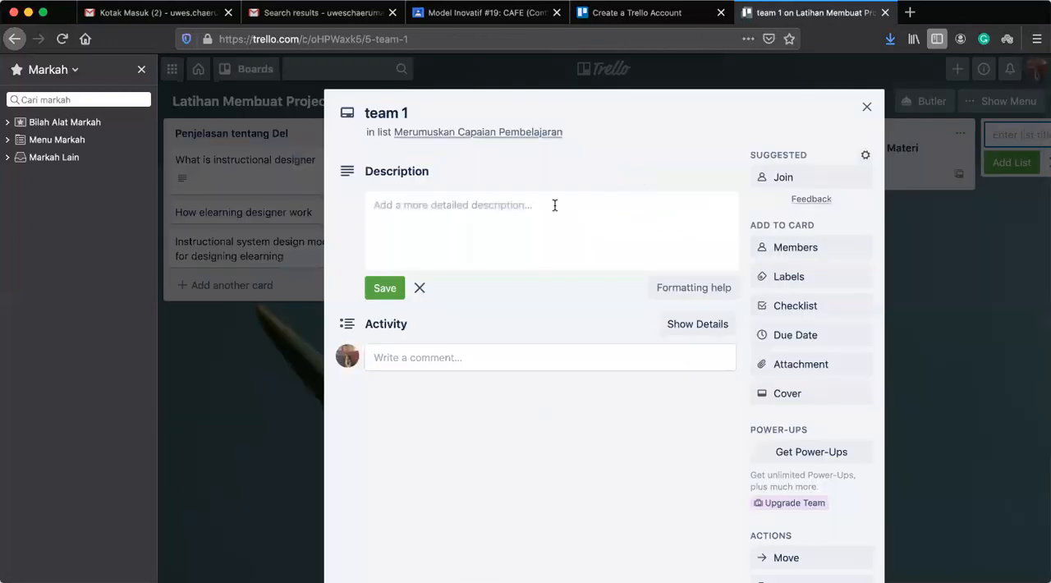
click(510, 222)
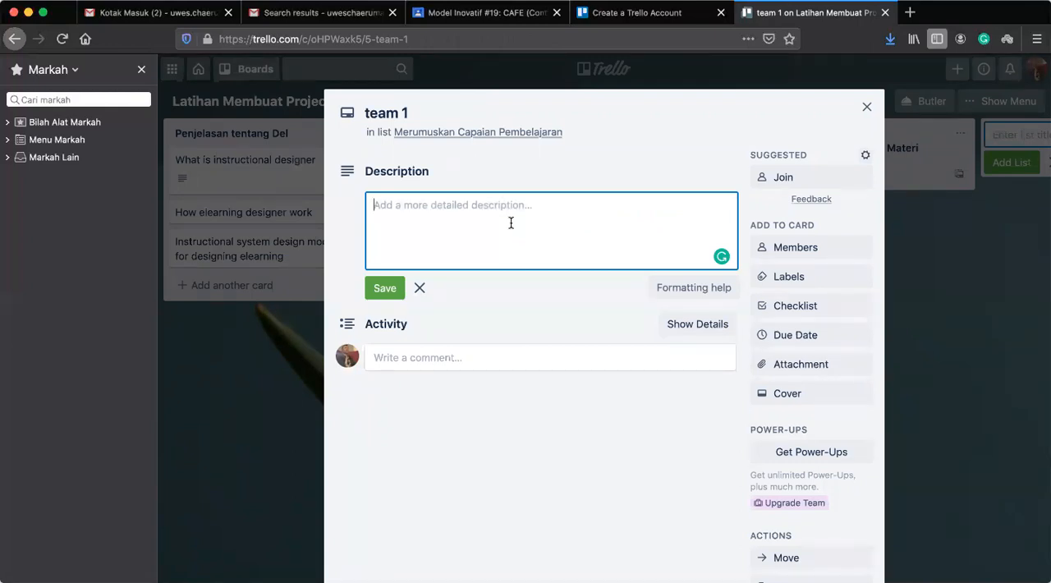
text(Mahasiswa sekalian, sebagaim)
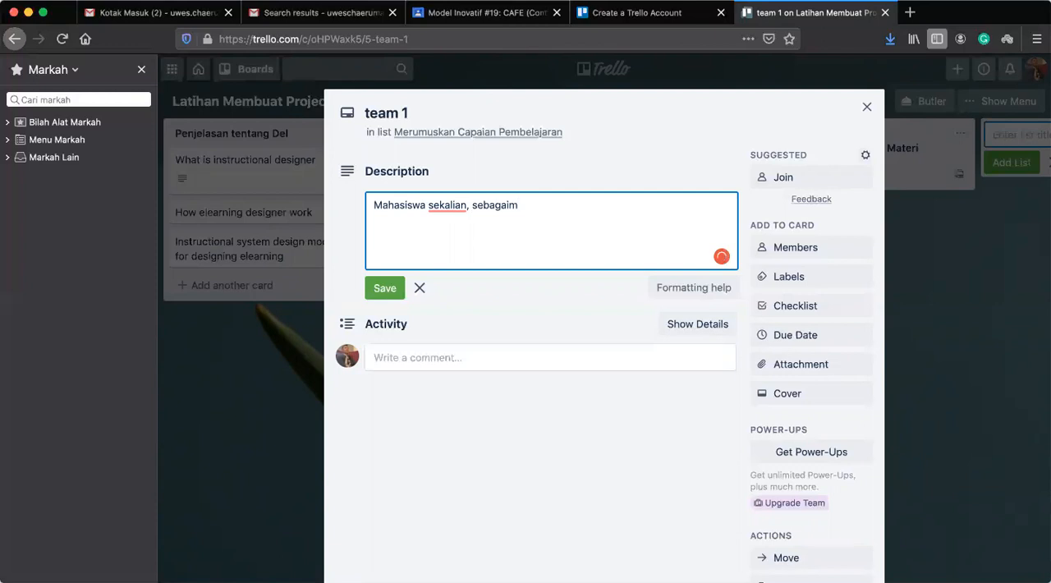
text(ana kita ketahui langak)
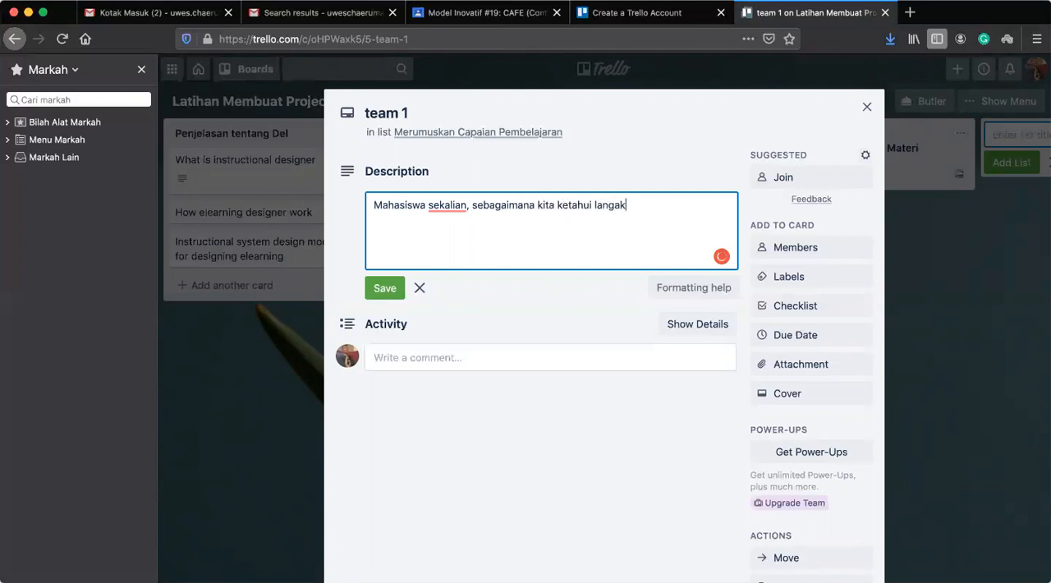
text(h pertama dalam )
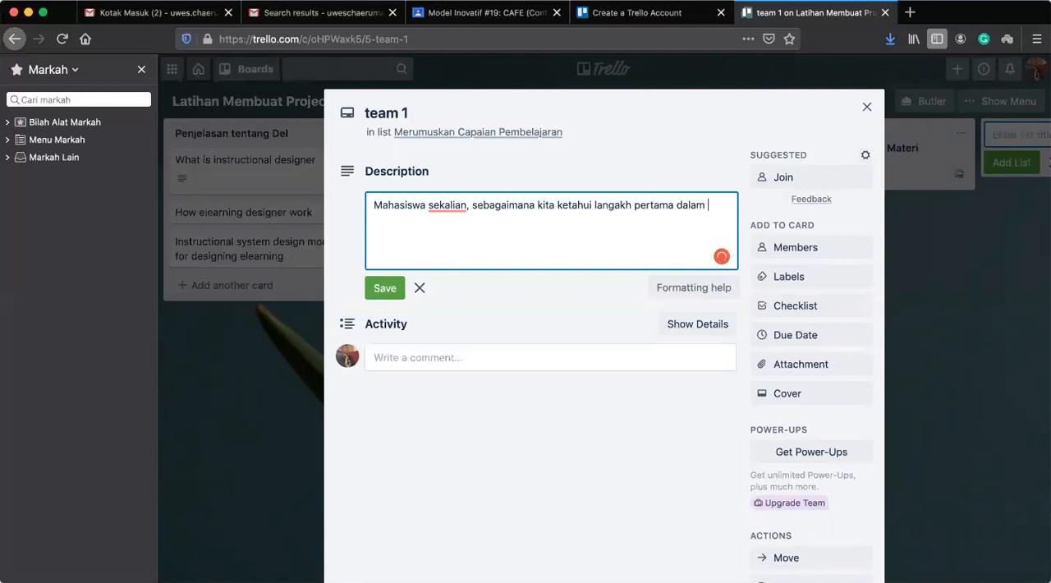
text(mendesain elea)
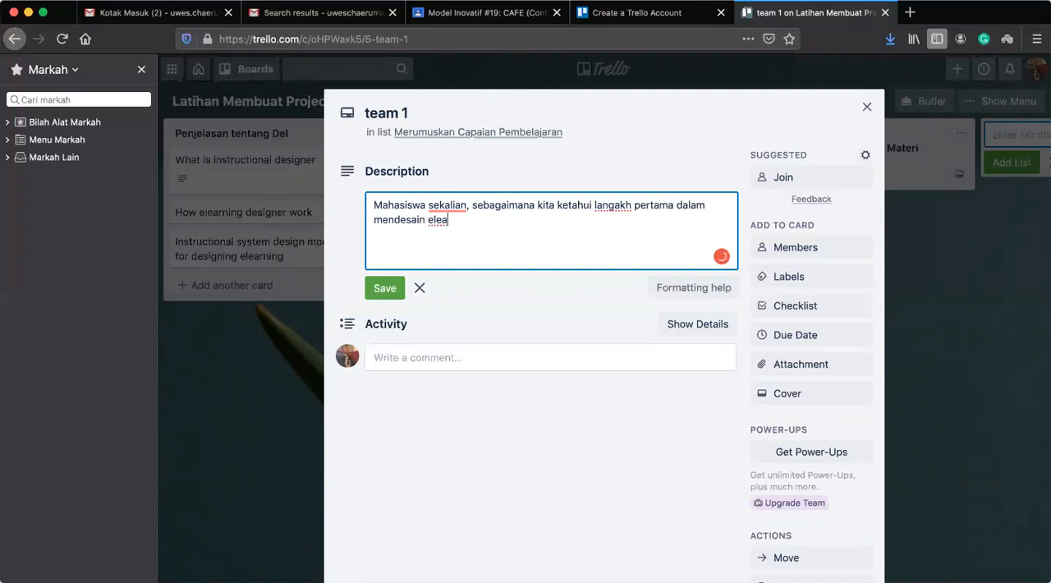
text(nring dengan mengg)
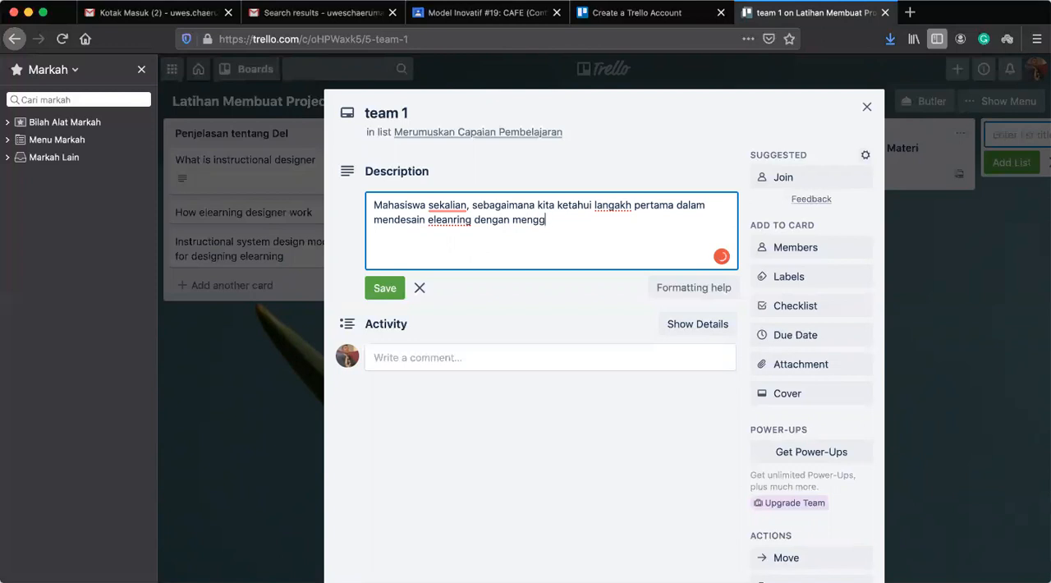
text(unakan model Pedati adalah )
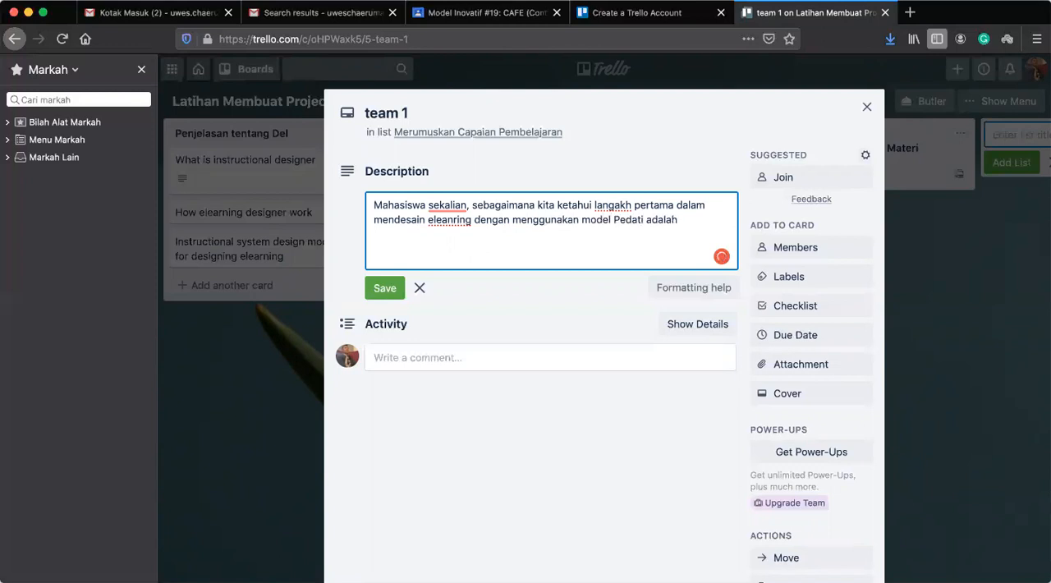
text(merumuskn capaian )
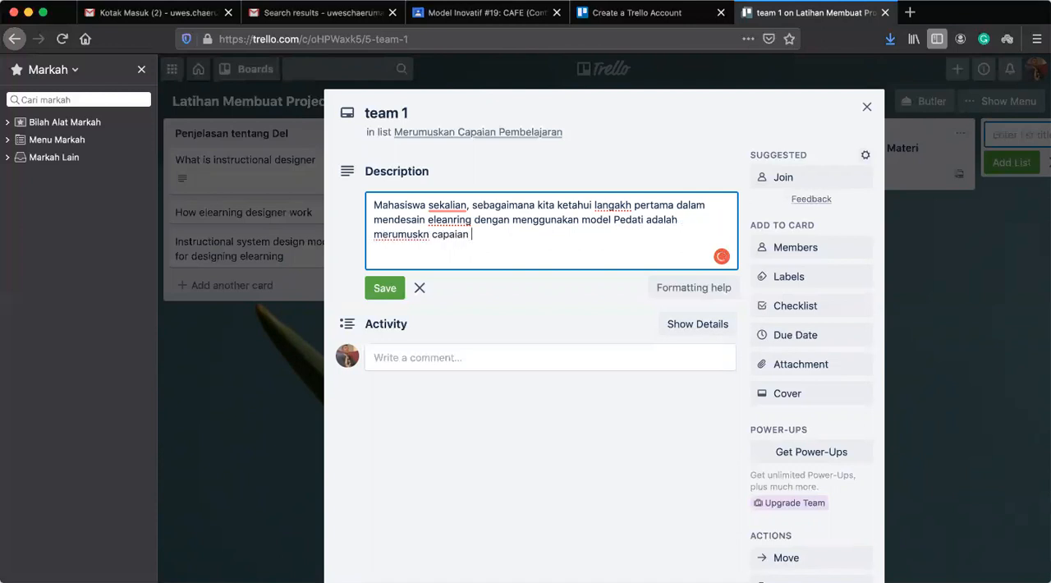
text(pembelajaran. Apa yang hau)
Continue the card description with the question "Apa yang harus anda lakuna?" after the opening sentence.
key(BackSpace)
text(rus)
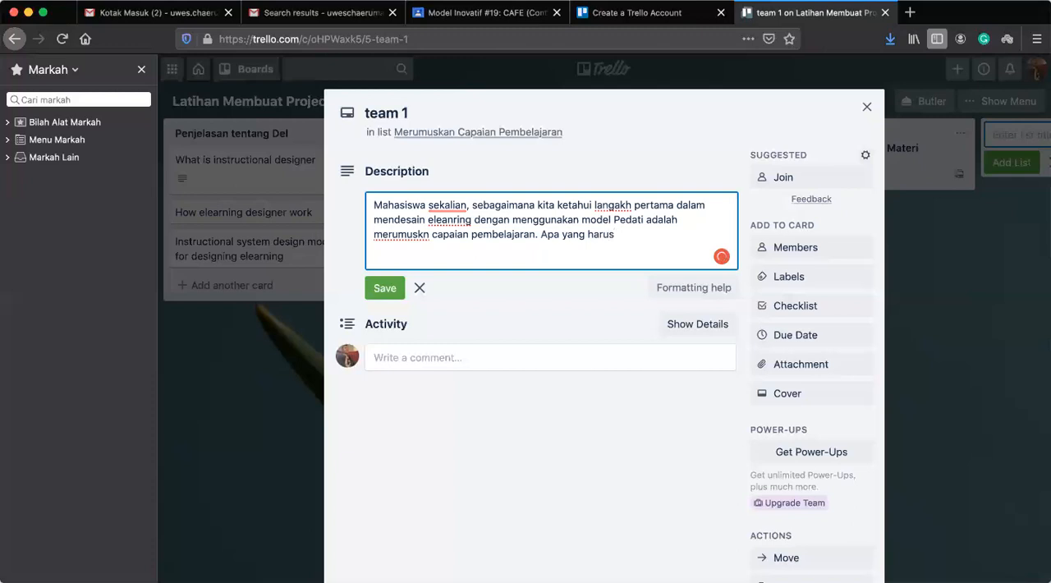
text( anda lakuna)
text(? )
text(1)
text(. kjkjjkjk)
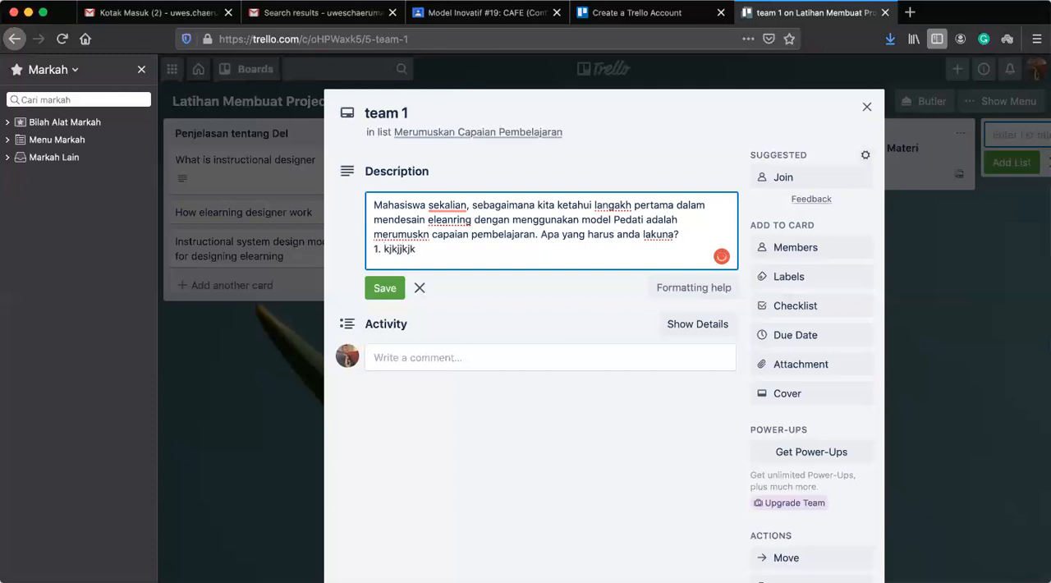
Add a numbered list of three placeholders, "1. kjkjjkjk", "2. ....." and "3....", below the question and save the description.
key(Return)
text(2.)
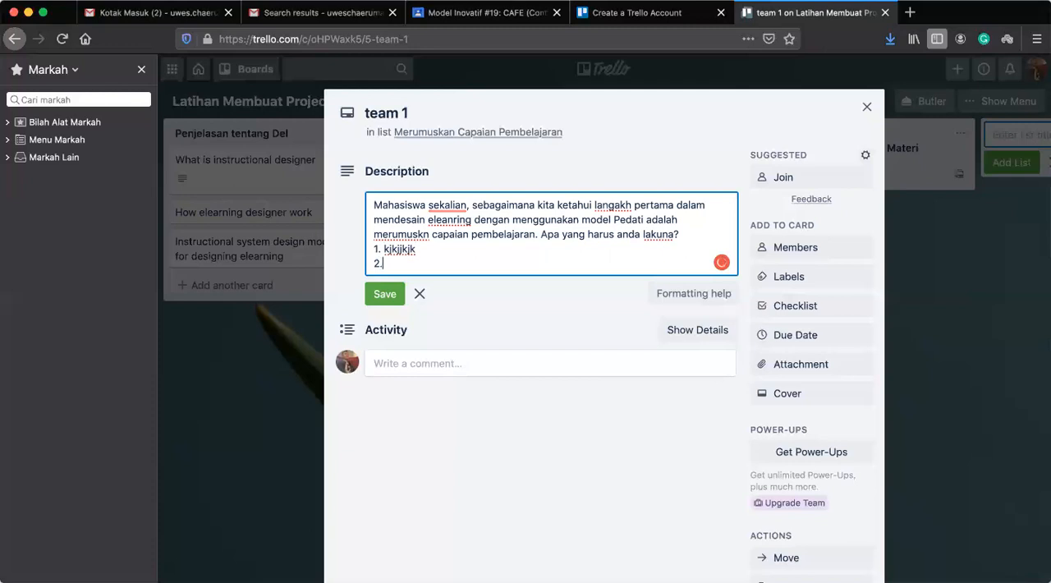
text( .....)
key(Return)
text(3....)
key(Return)
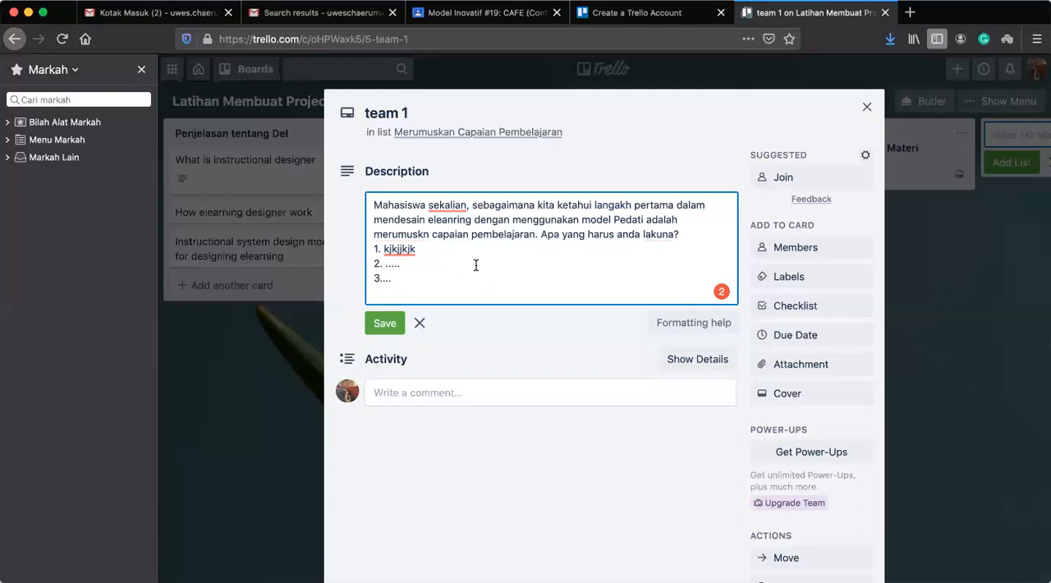
click(383, 279)
key(Return)
click(380, 323)
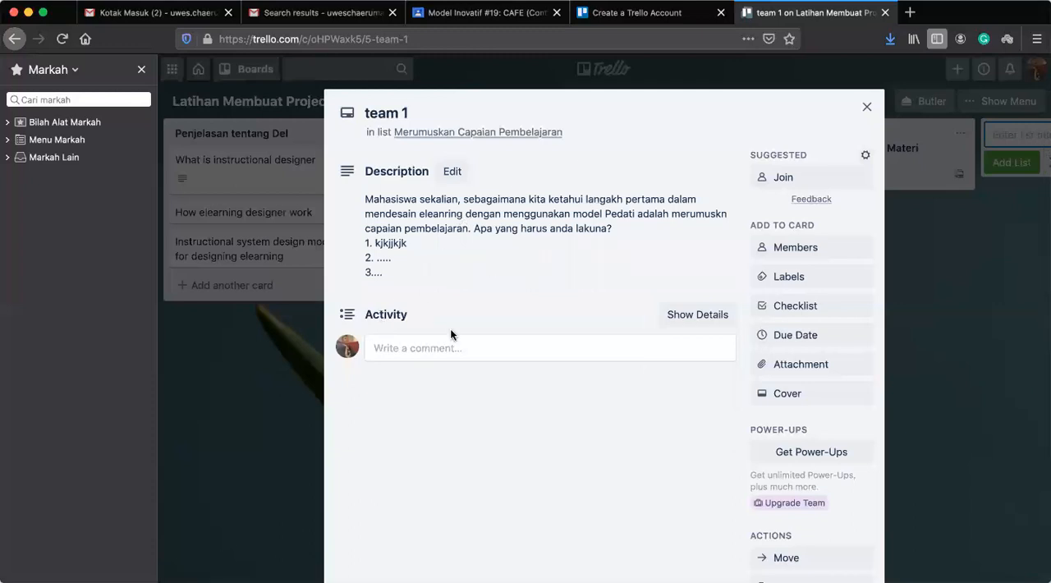
Assign the second listed board member to the team 1 card.
click(791, 256)
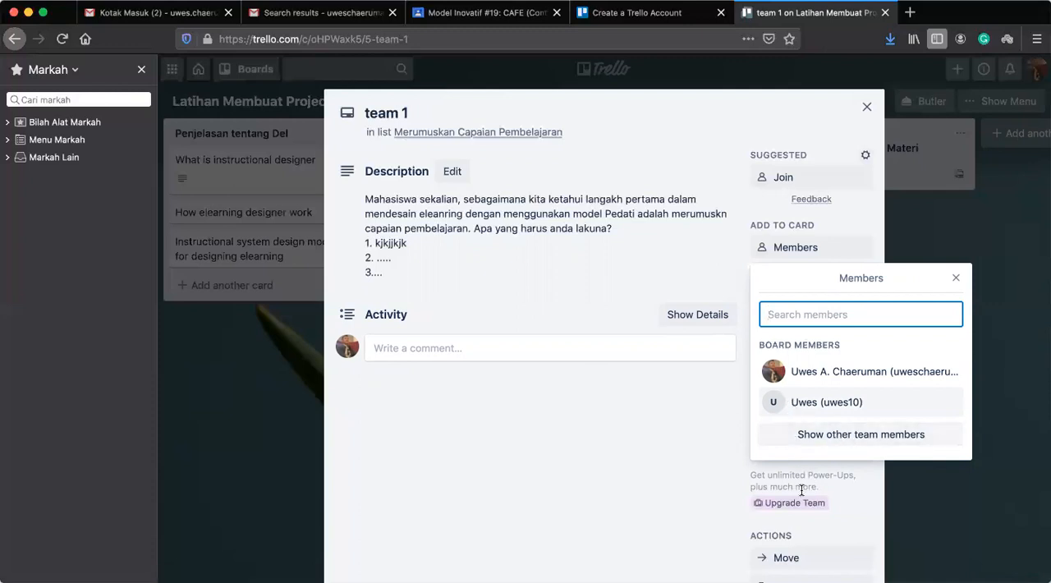
click(854, 402)
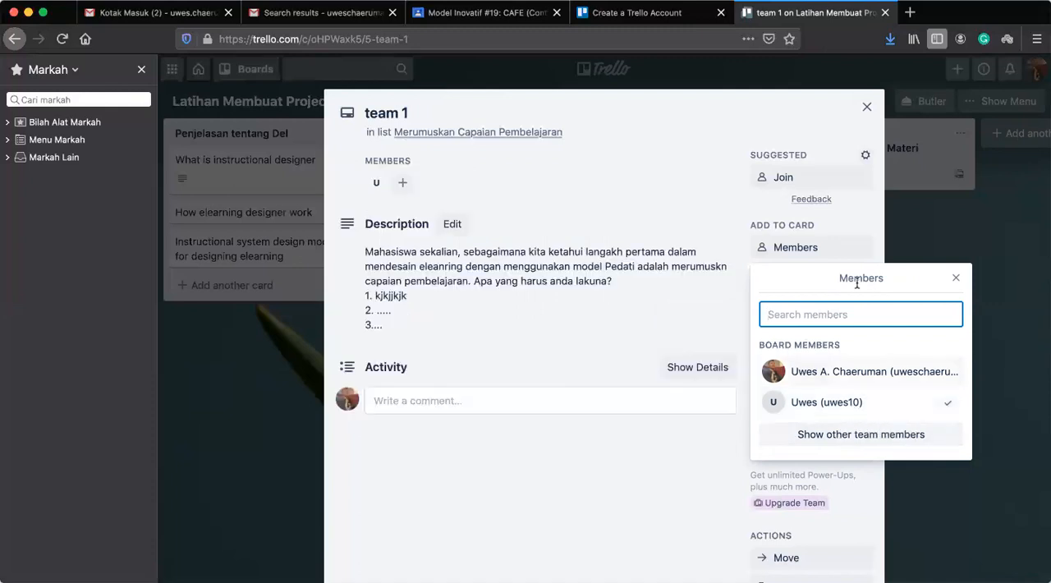
click(906, 409)
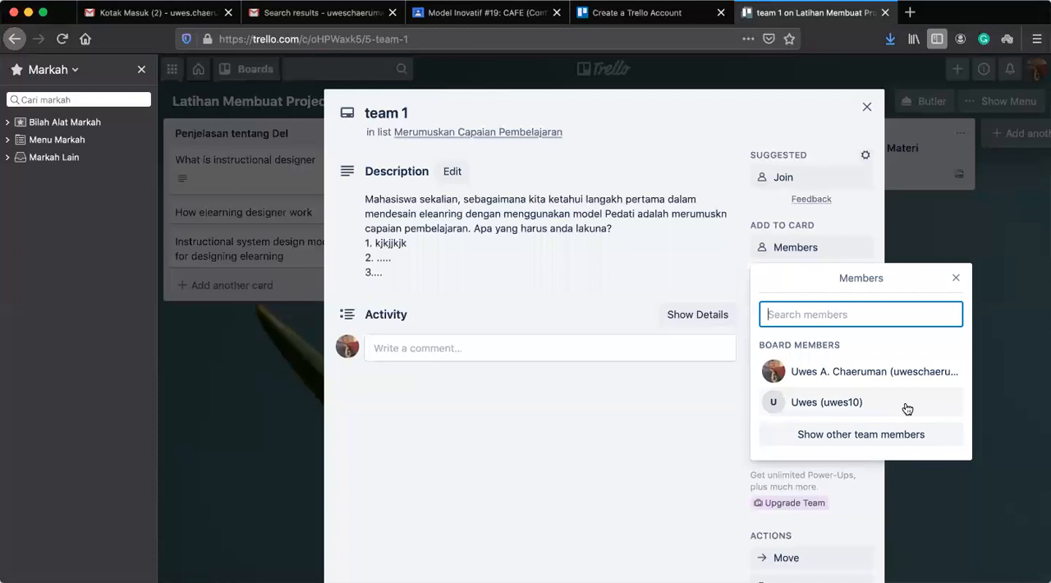
click(825, 400)
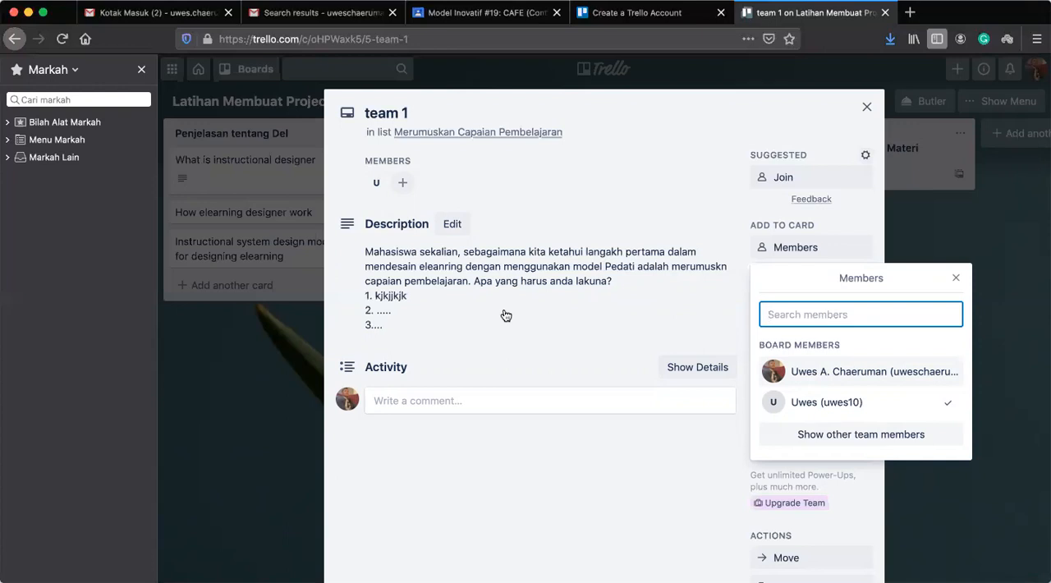
click(956, 280)
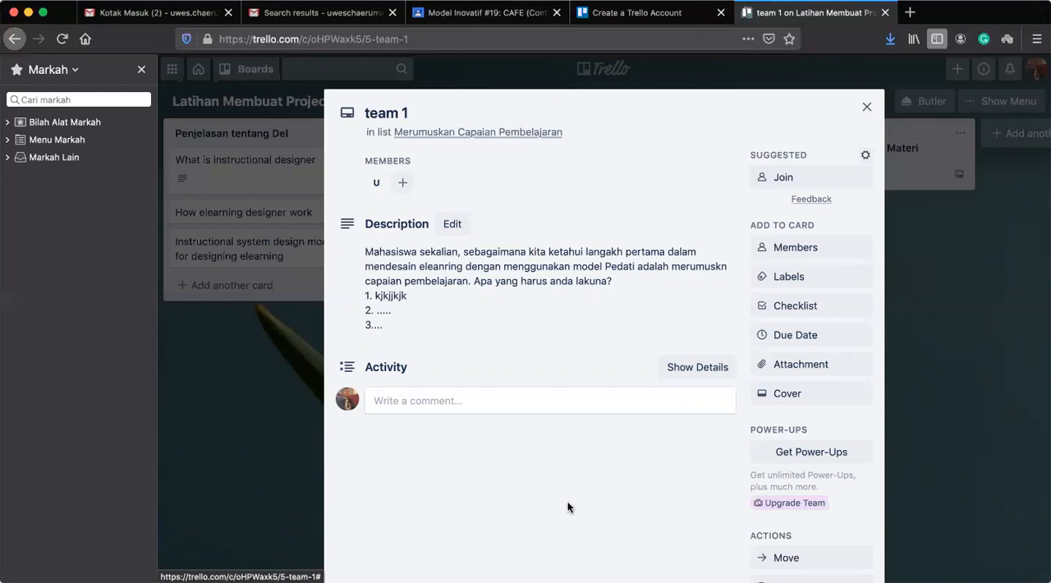
Set the team 1 card's due date to May 16, 2020, and look at the available attachment sources.
click(791, 338)
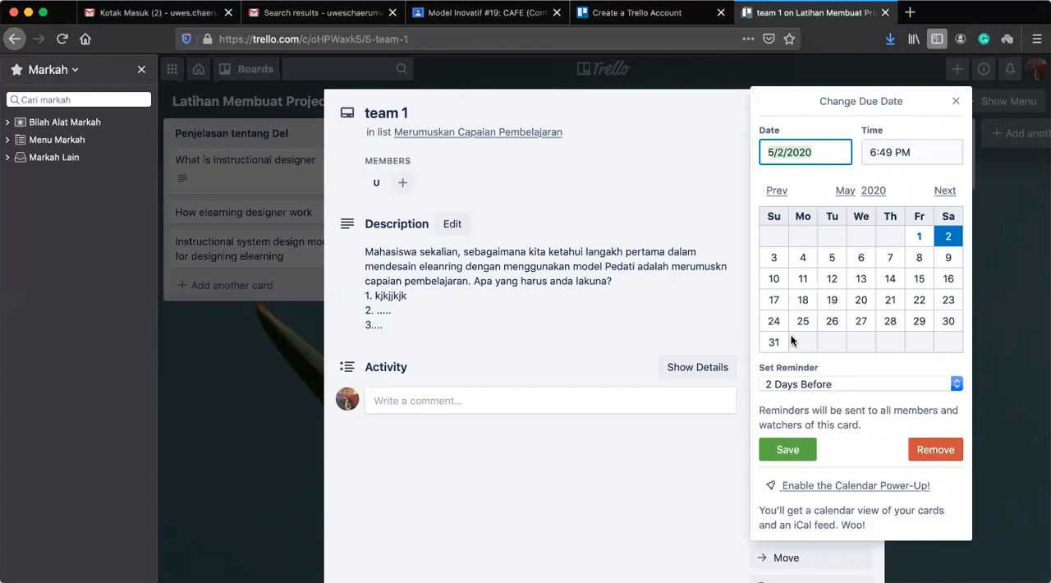
click(948, 259)
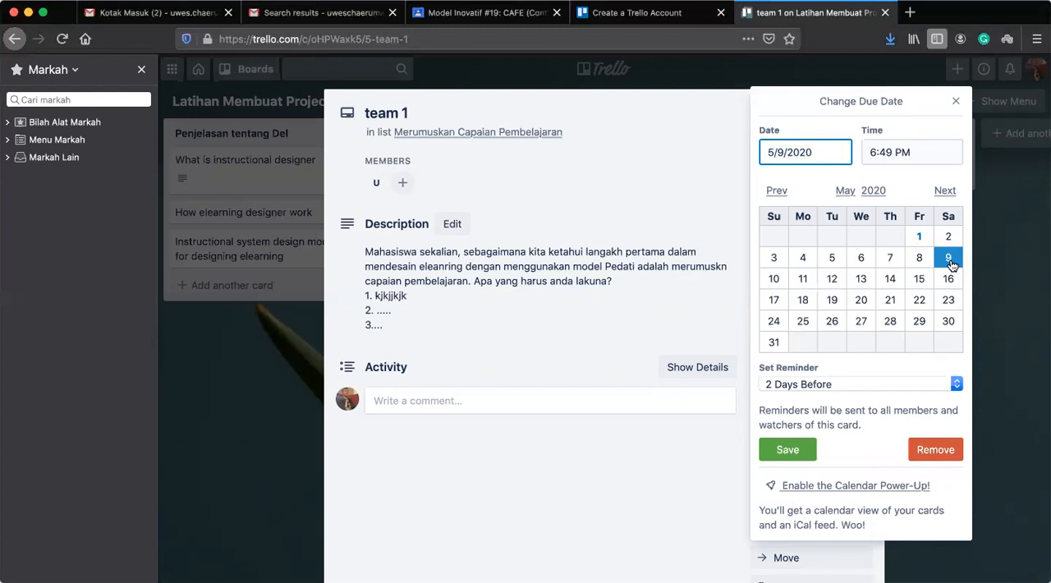
click(948, 279)
click(788, 450)
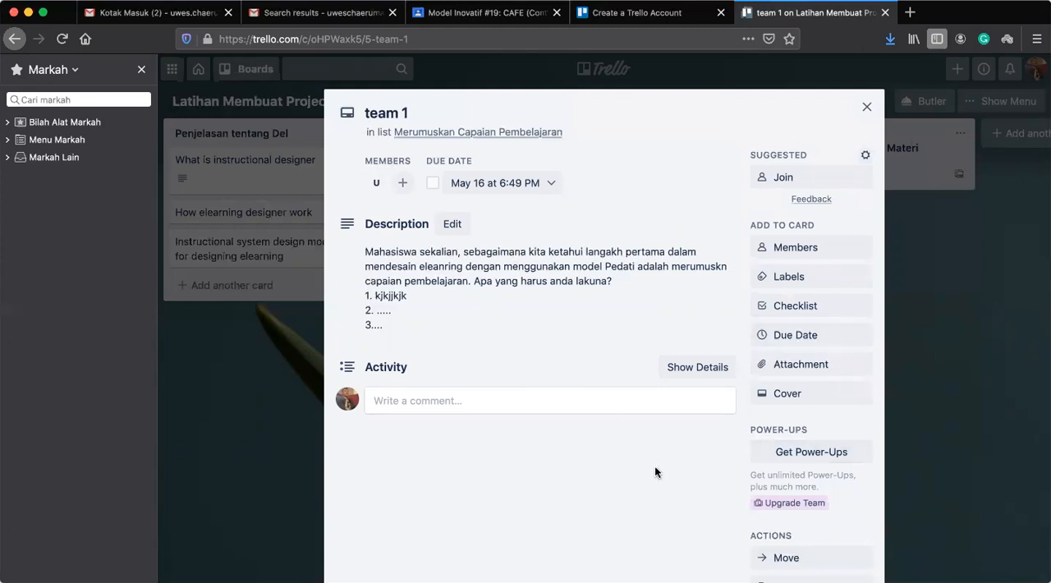
click(786, 366)
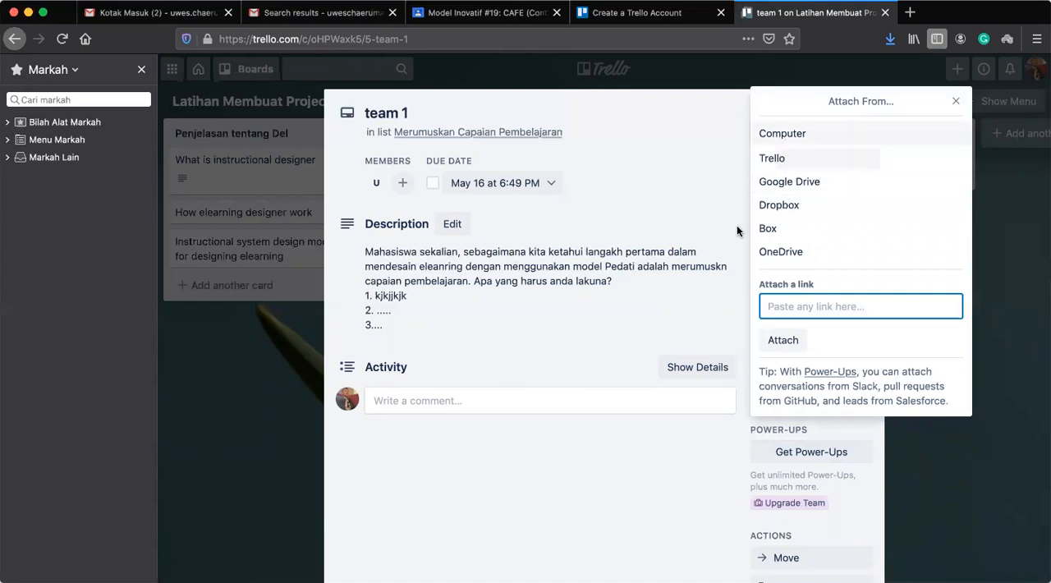
click(953, 100)
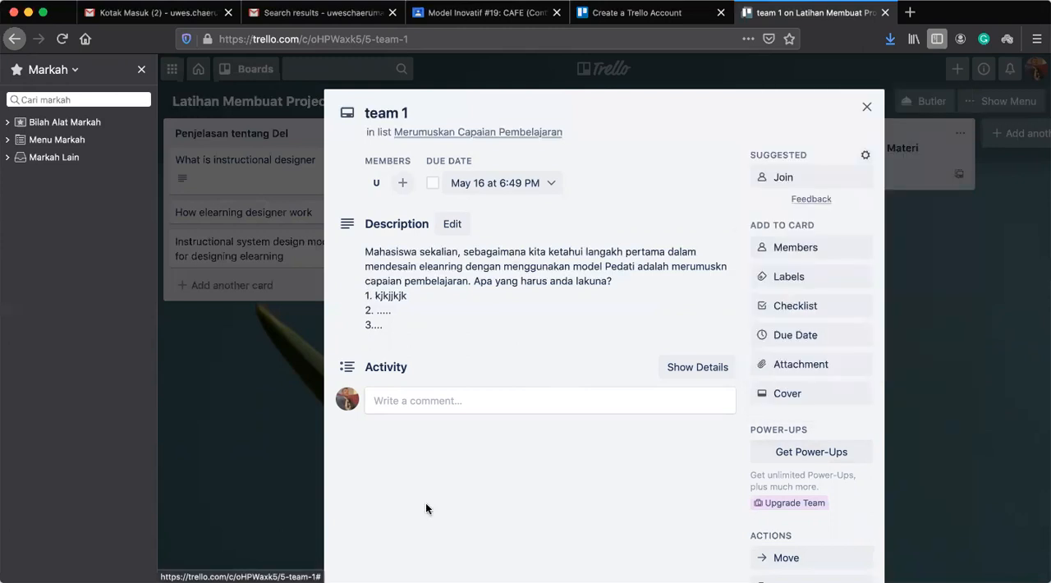
Add a checklist titled "sub1" to the team 1 card with the items "sub2" and "sub3".
click(795, 307)
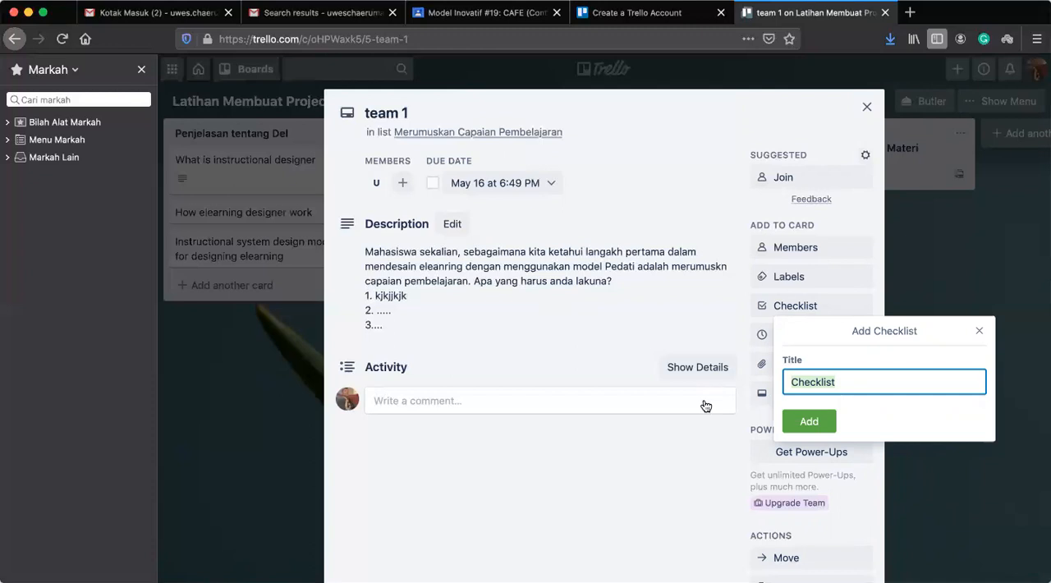
text(sub1)
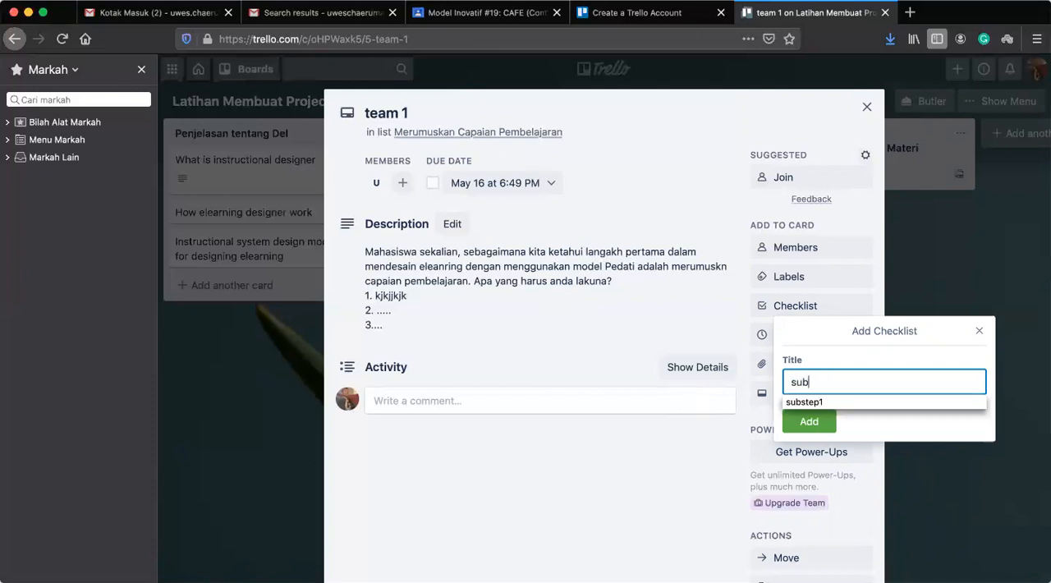
click(794, 425)
text(sub1)
key(BackSpace)
text(2)
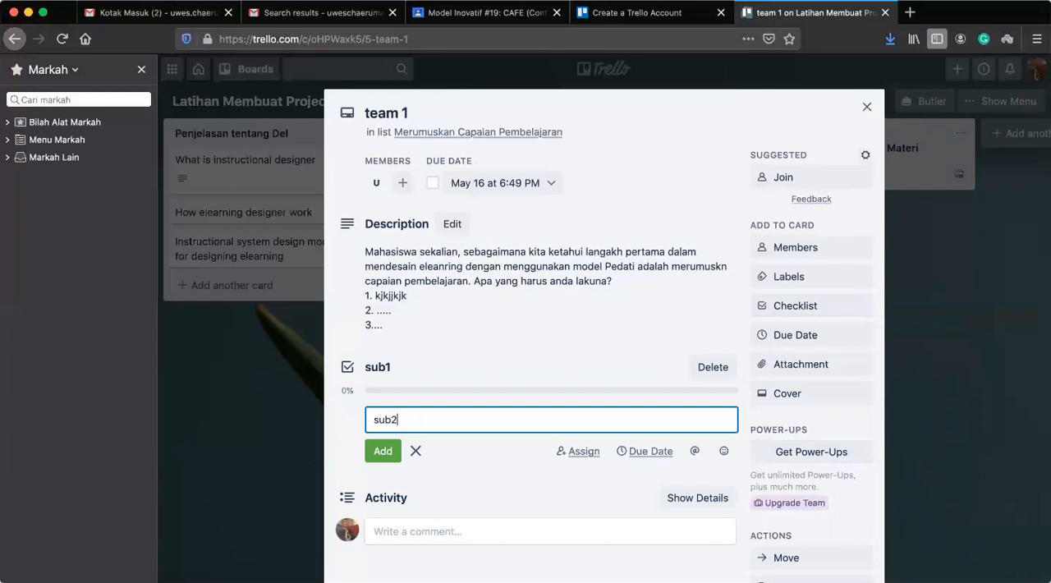
click(383, 451)
text(sub3)
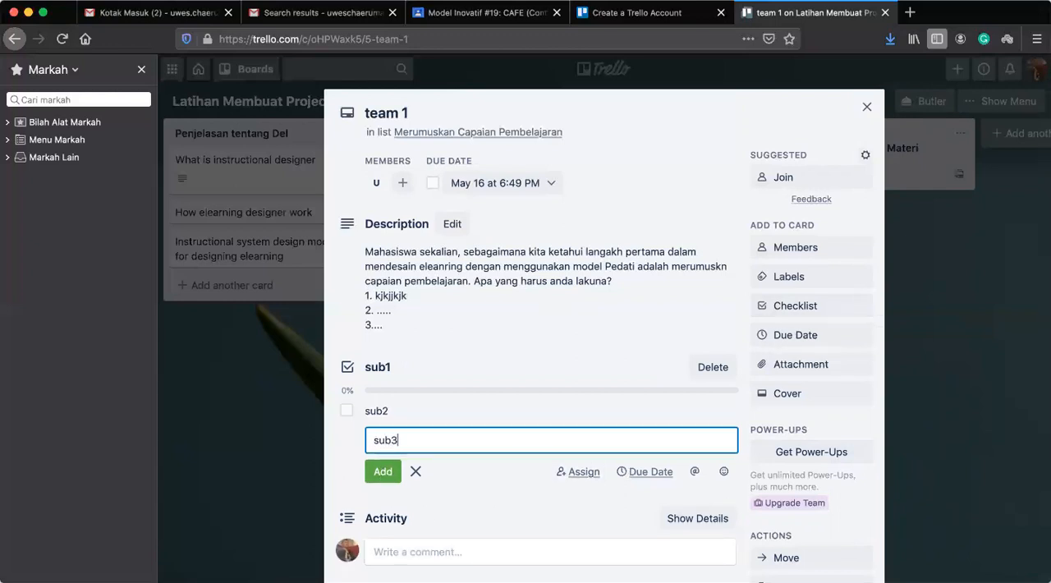
click(390, 472)
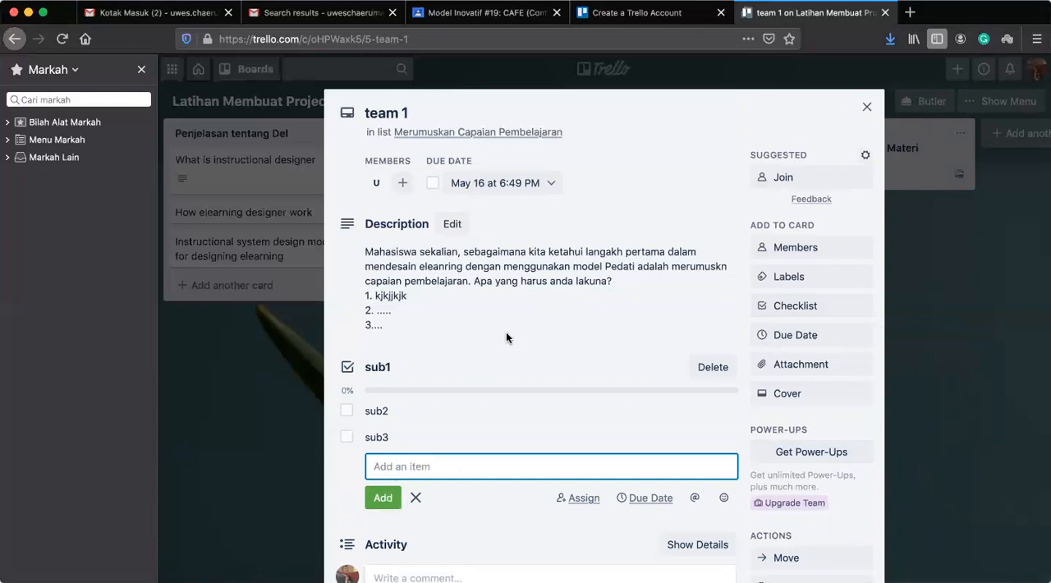
key(Escape)
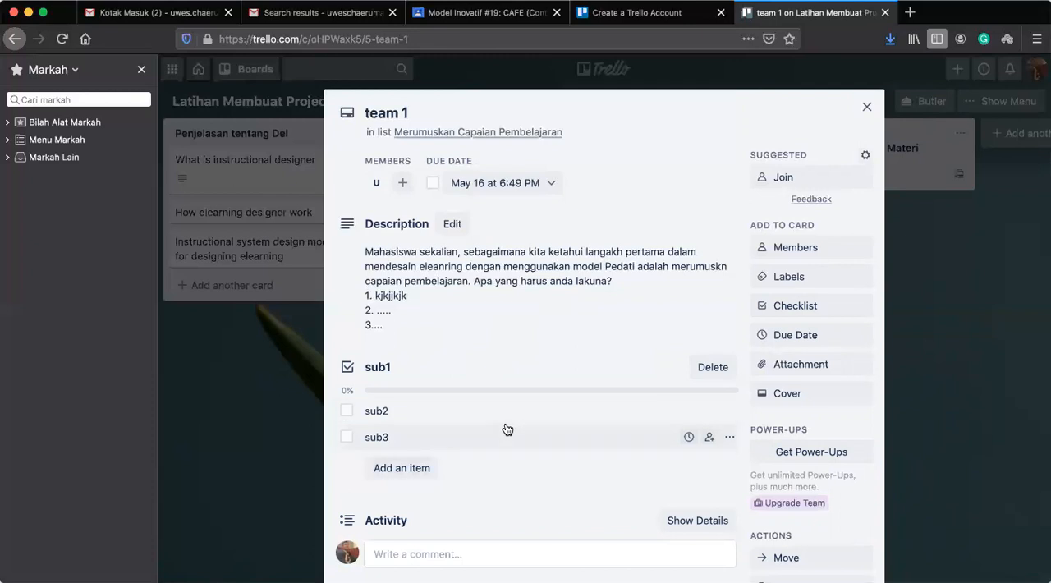
scroll(505, 429, down, 3)
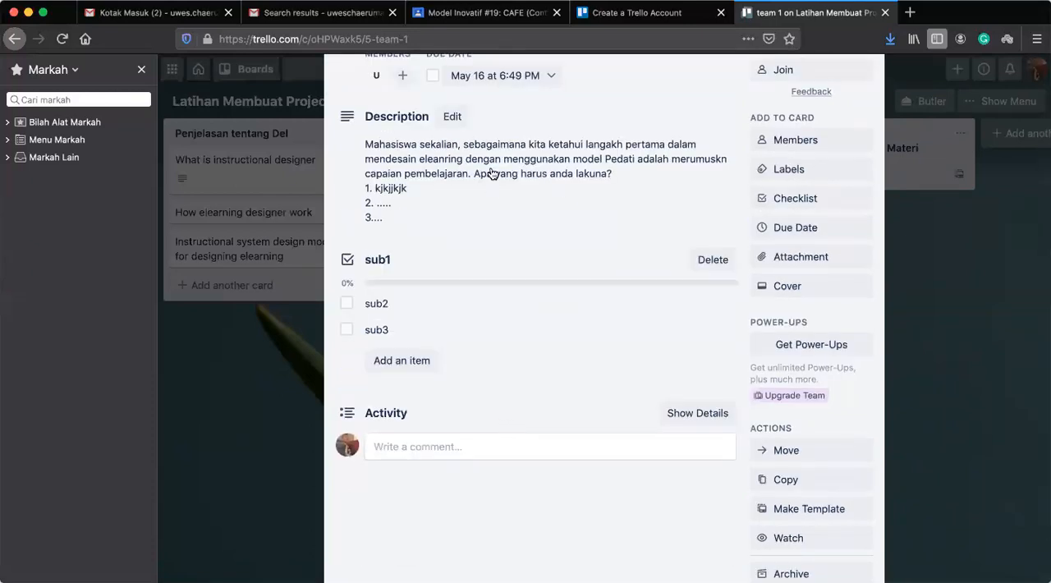
scroll(485, 274, up, 1)
scroll(485, 273, up, 2)
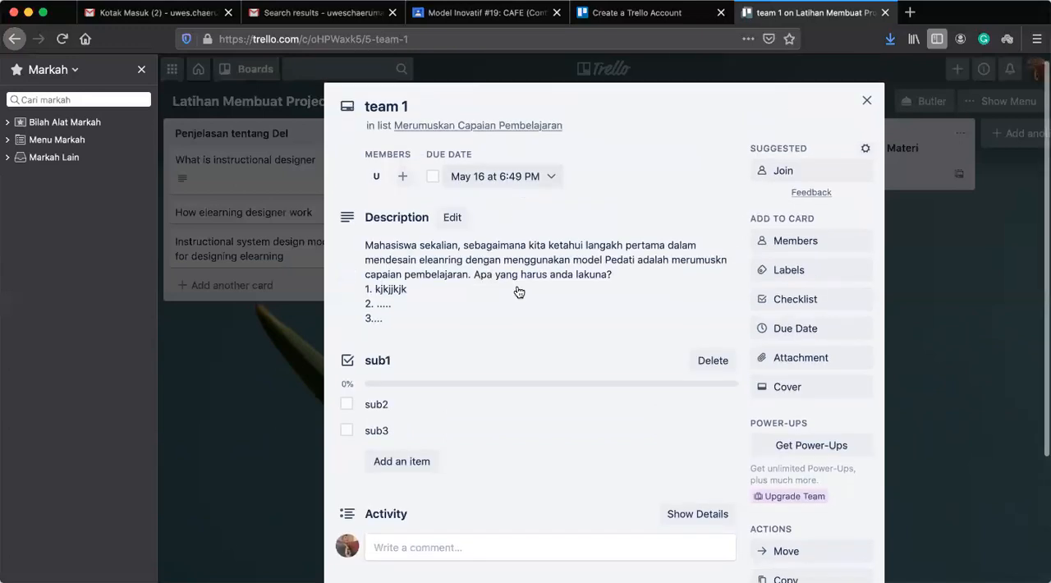
scroll(506, 451, down, 3)
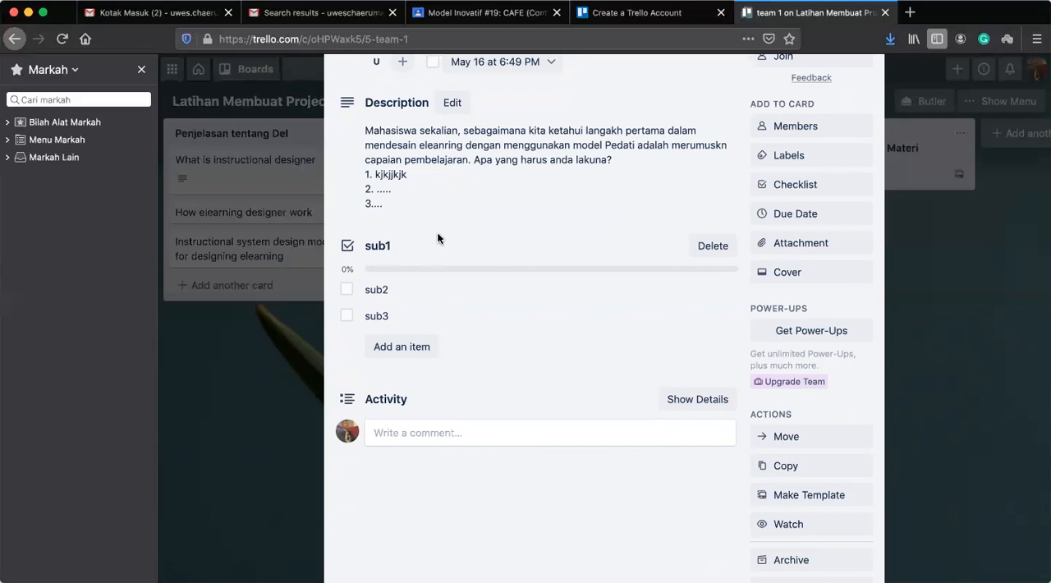
Mark the items sub2 and sub3 in the team 1 card's sub1 checklist as complete.
click(346, 289)
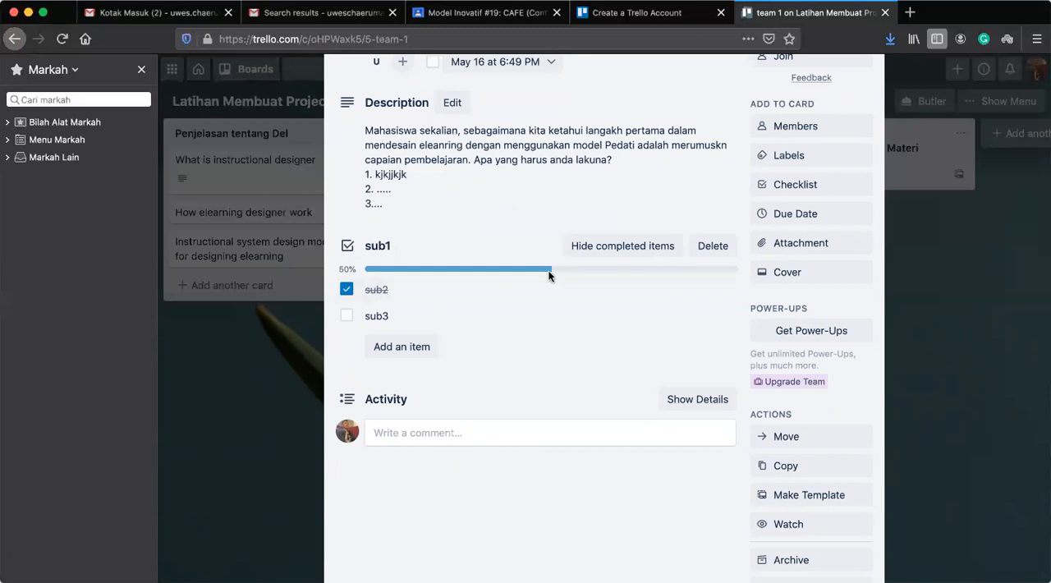
click(347, 315)
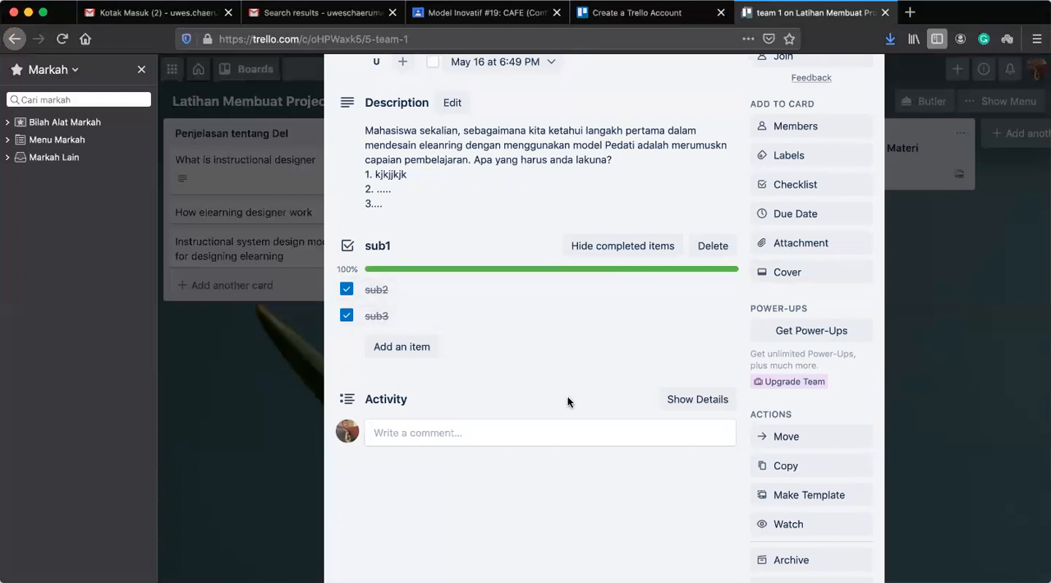
scroll(567, 396, up, 3)
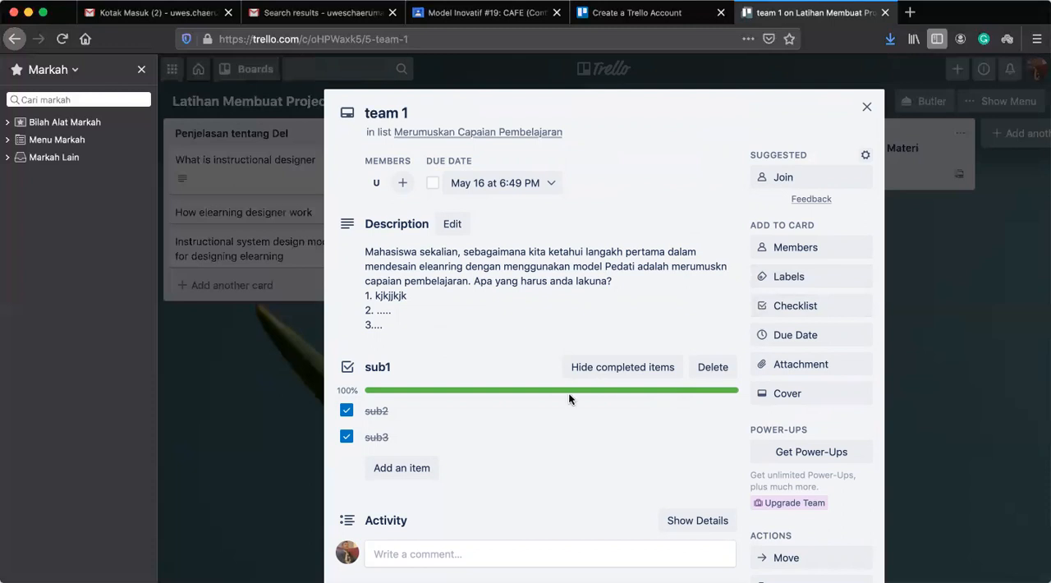
scroll(564, 482, down, 3)
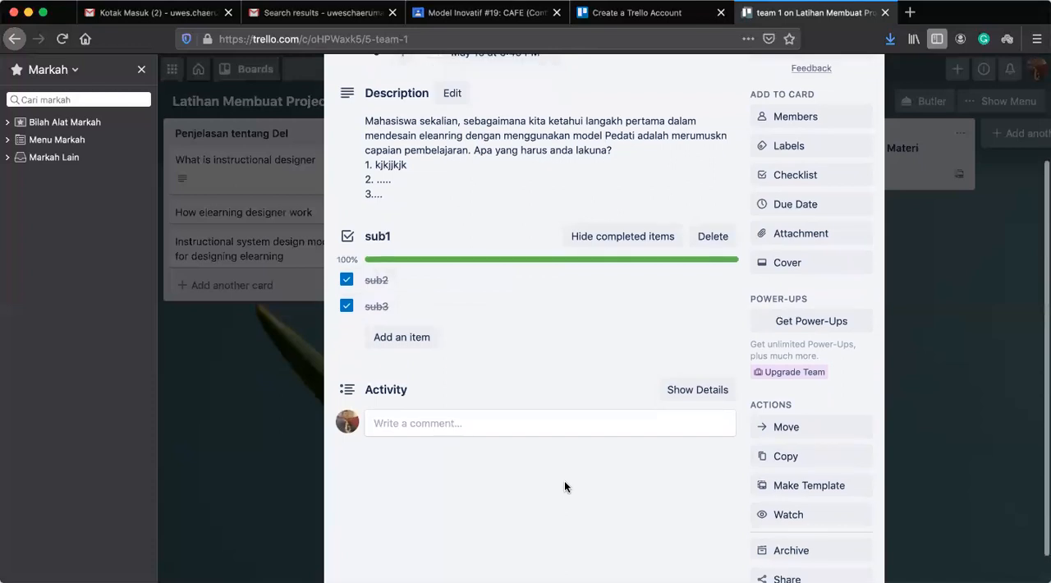
scroll(564, 483, up, 2)
scroll(564, 486, up, 2)
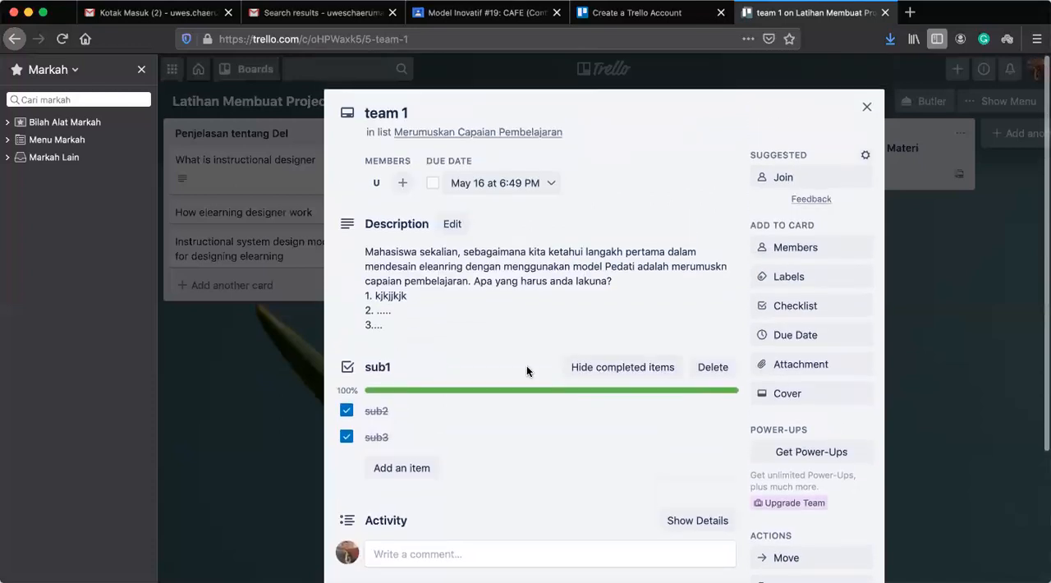
scroll(515, 444, down, 3)
scroll(514, 444, up, 3)
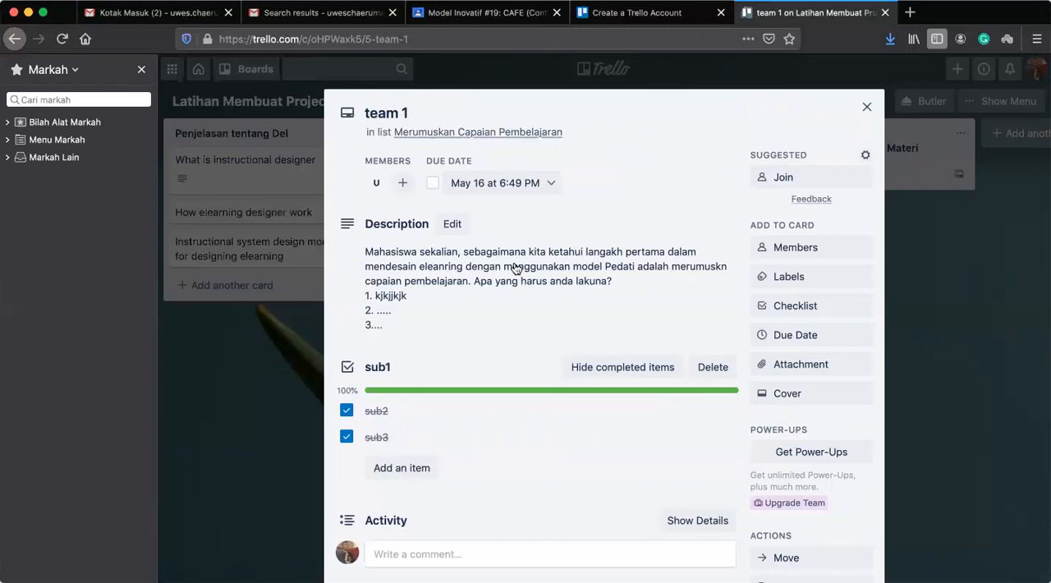
Copy the team 1 card within the Merumuskan Capaian Pembelajaran list, keeping its checklist and member, and return to the board.
scroll(470, 342, down, 1)
scroll(471, 335, down, 3)
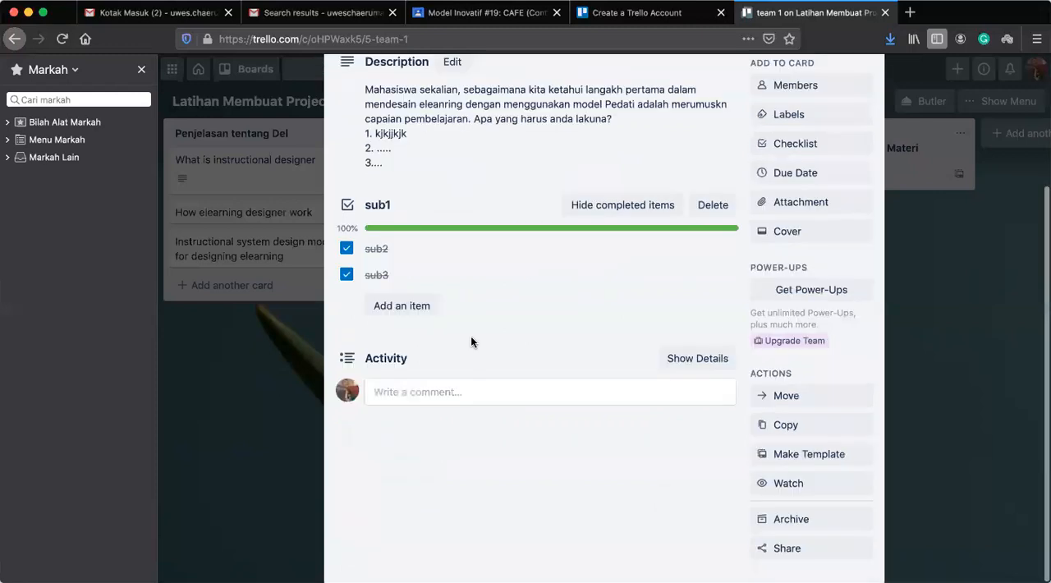
click(802, 424)
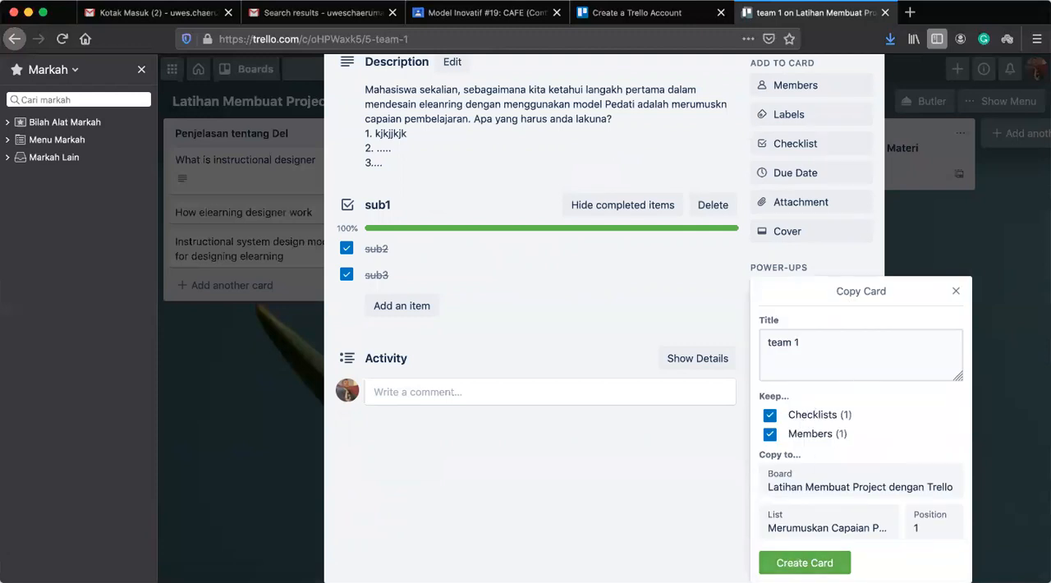
click(804, 563)
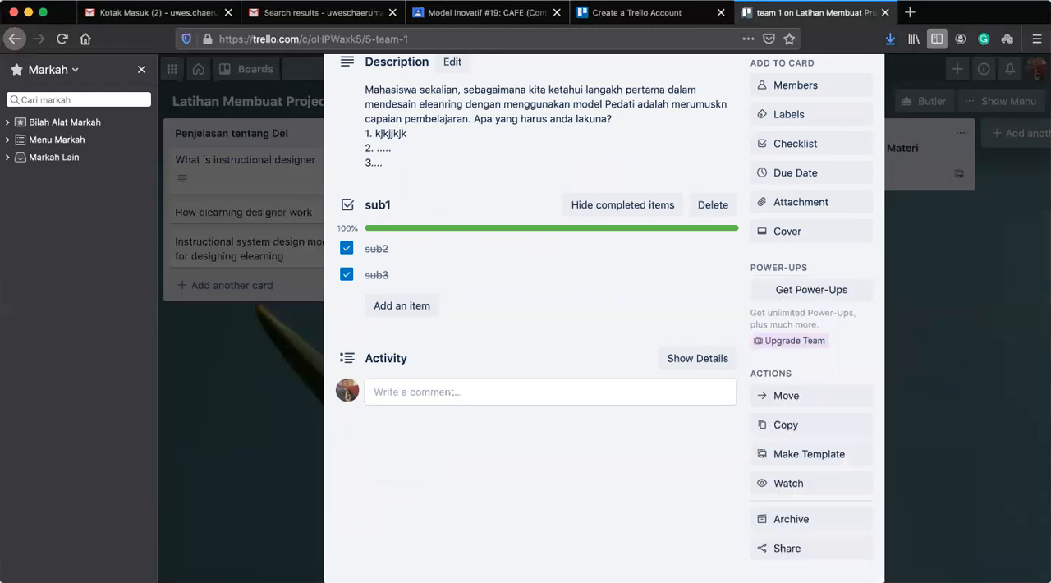
scroll(669, 300, up, 4)
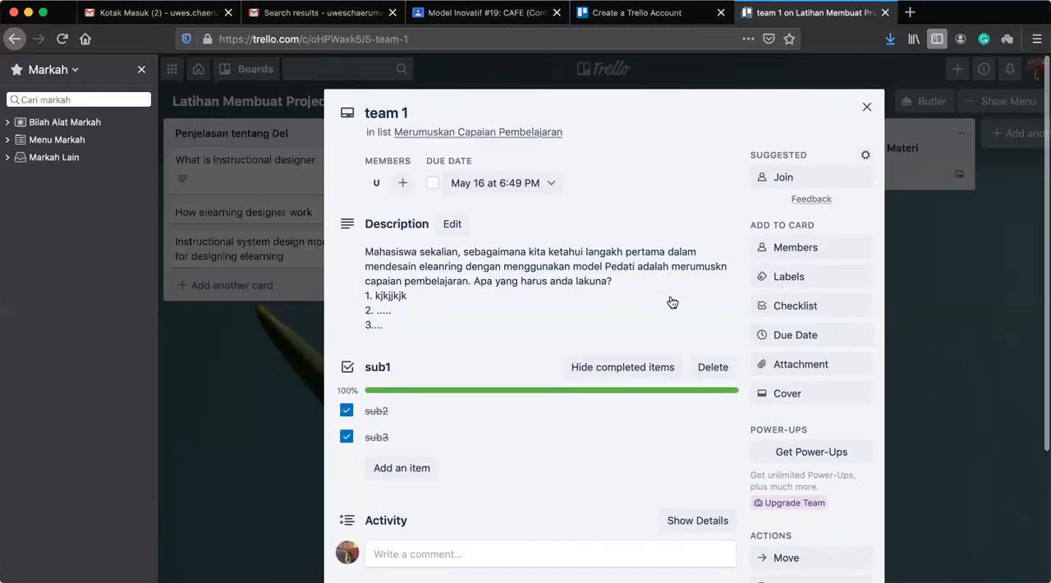
click(867, 109)
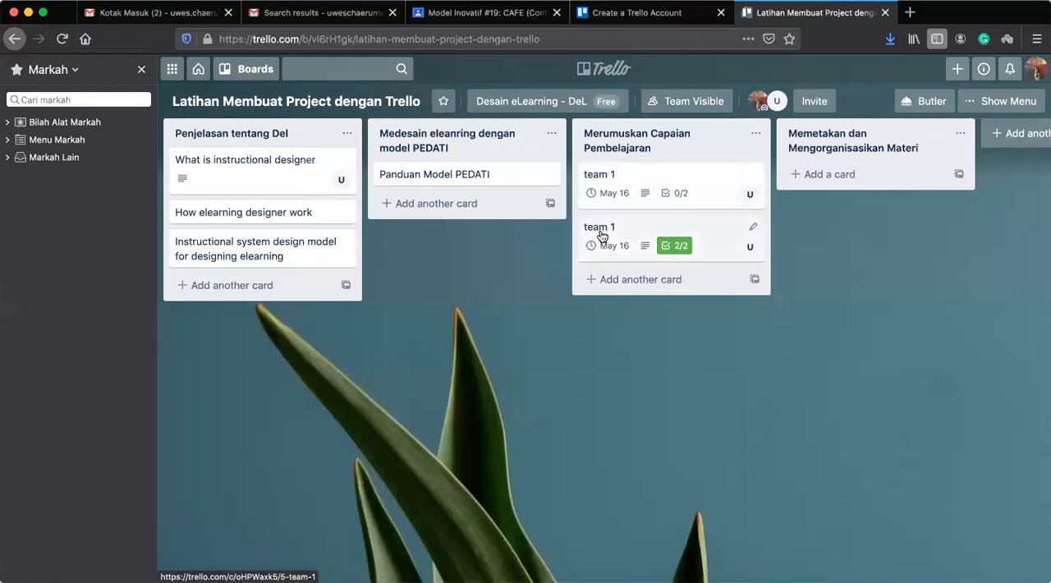
Rename the team 1 card with the completed checklist as team 2.
click(710, 235)
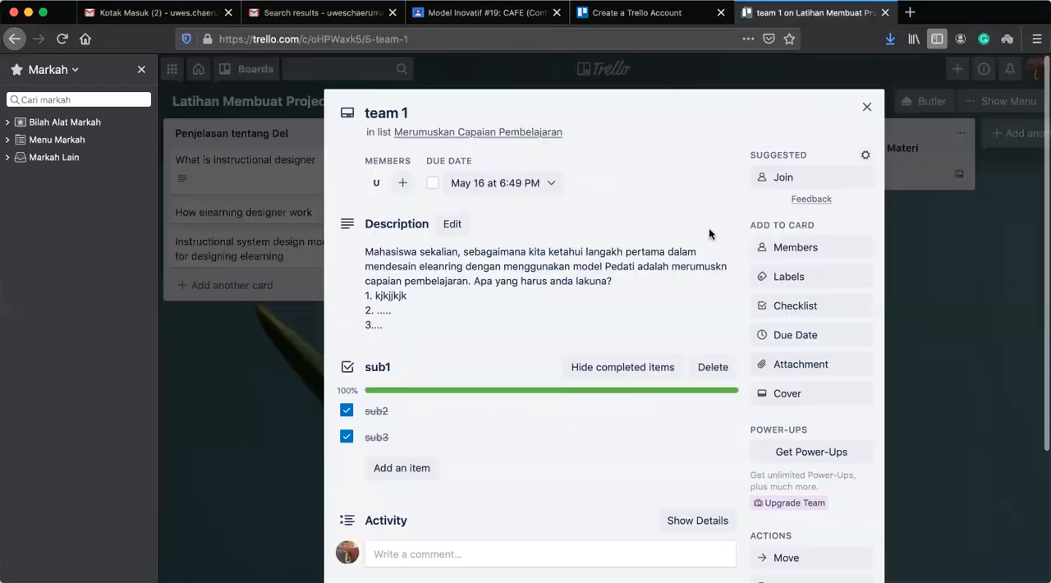
click(417, 110)
key(BackSpace)
text(2)
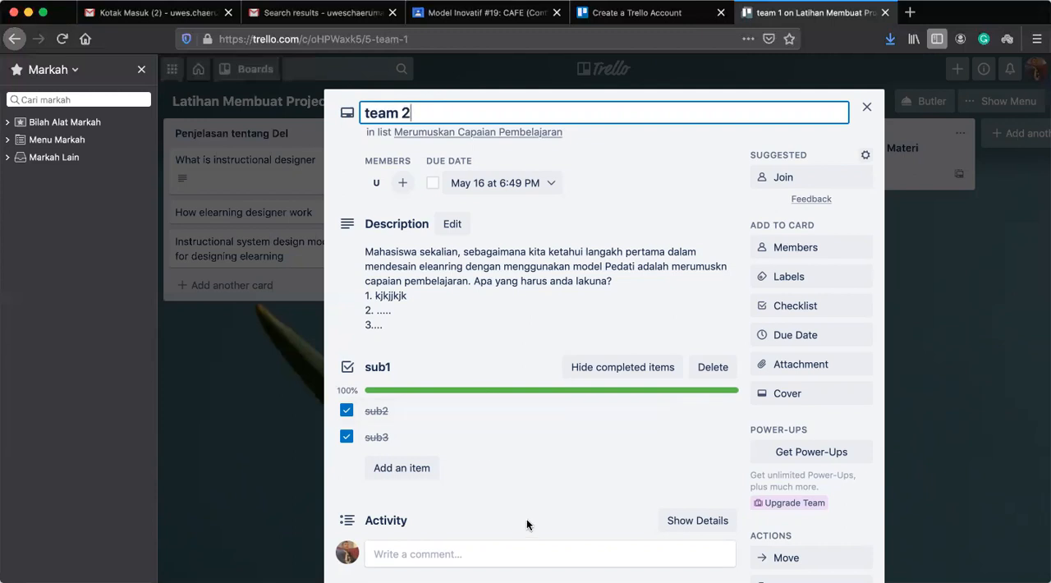
key(Return)
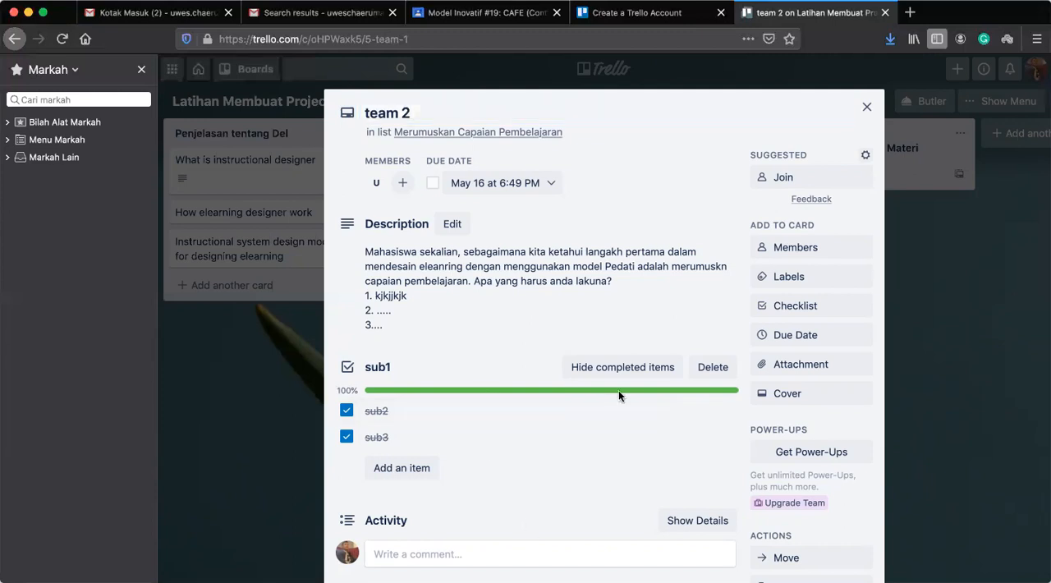
Remove the assigned member from the team 2 card and close the card.
click(798, 251)
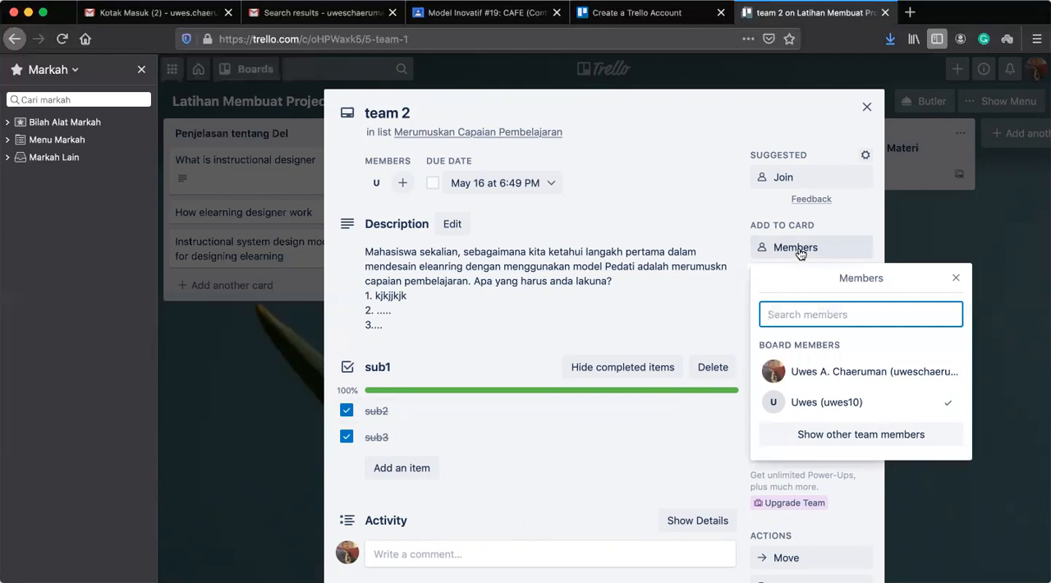
click(935, 407)
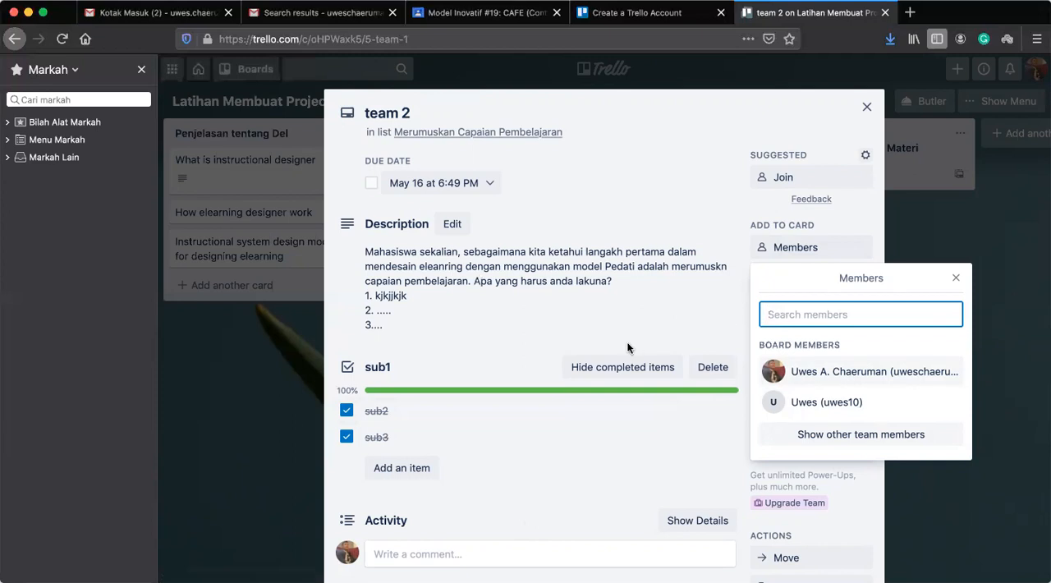
click(955, 280)
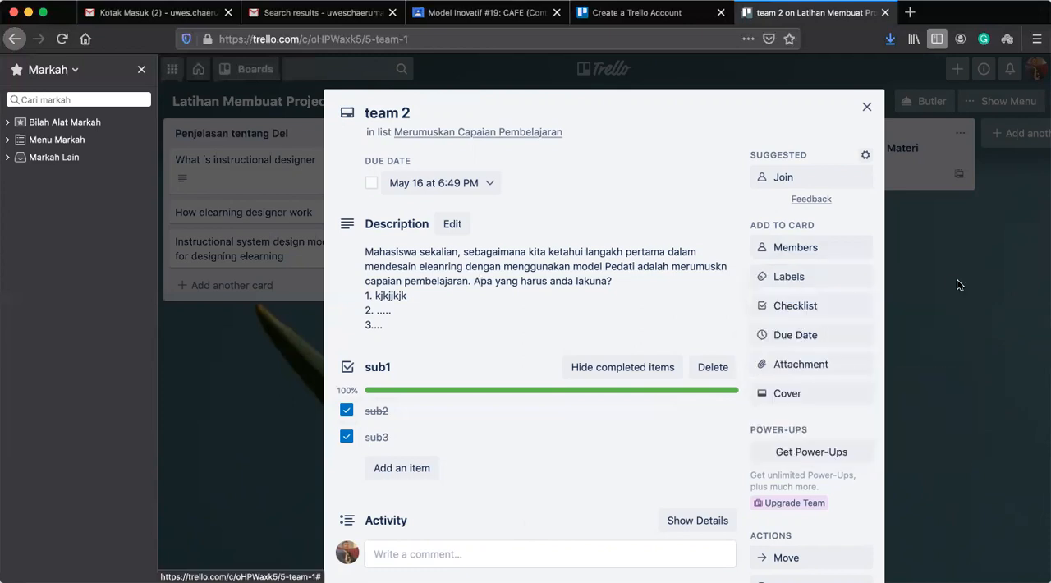
click(866, 111)
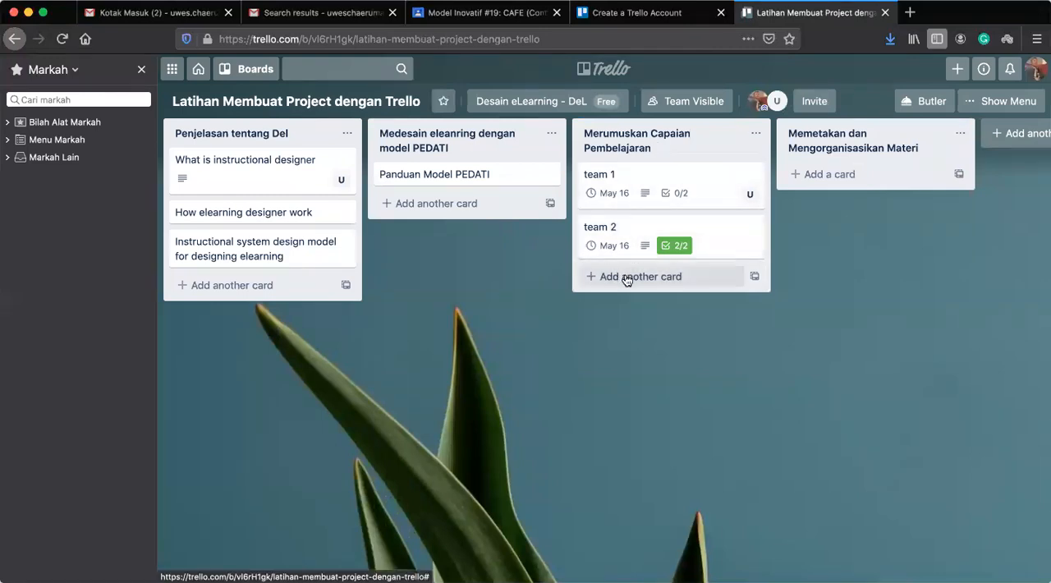
Make three copies of the team 2 card in the same list, keeping its checklist, and return to the board.
click(725, 237)
scroll(714, 473, down, 3)
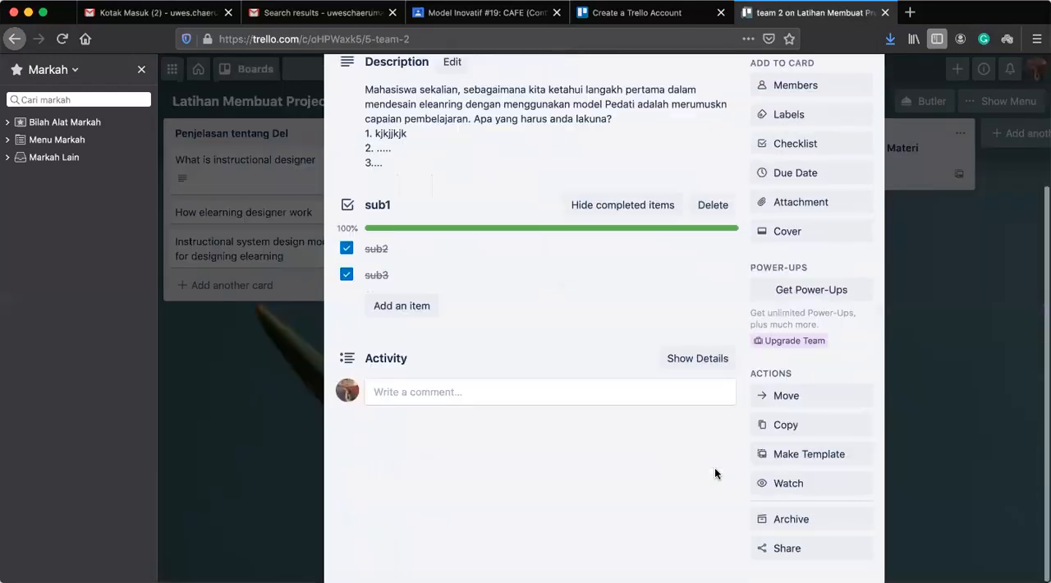
click(785, 425)
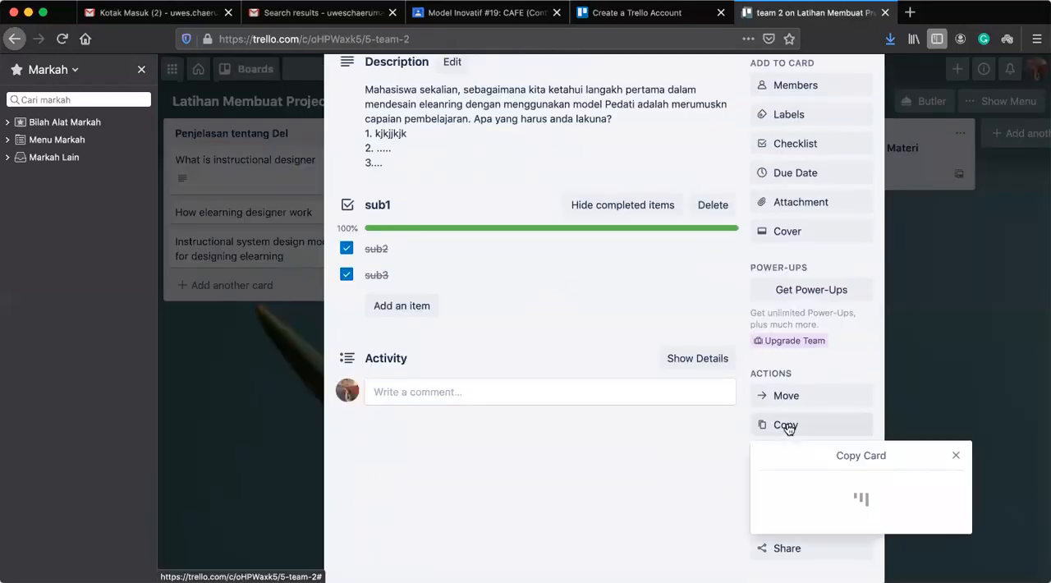
click(805, 562)
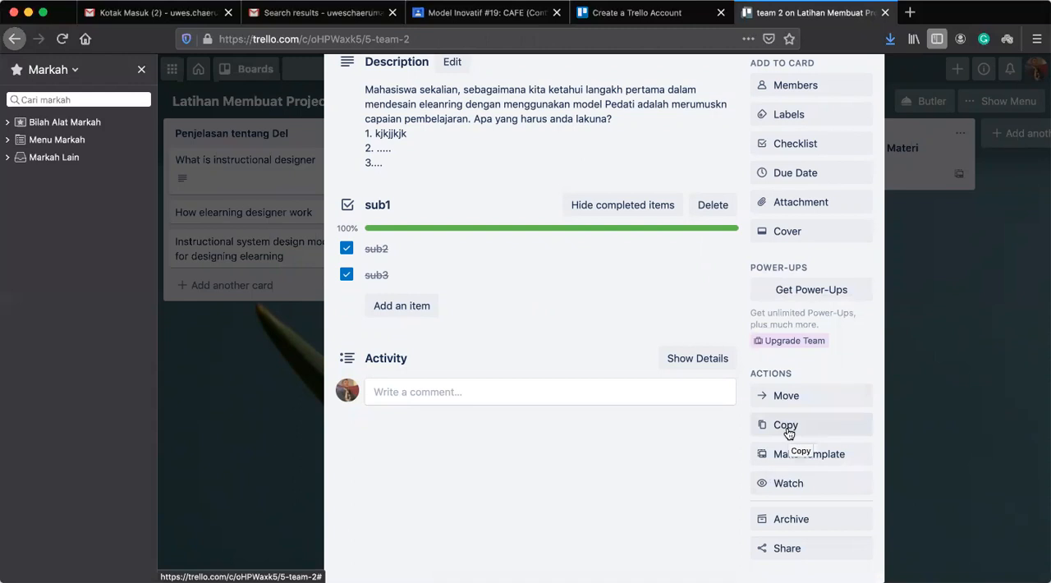
click(786, 425)
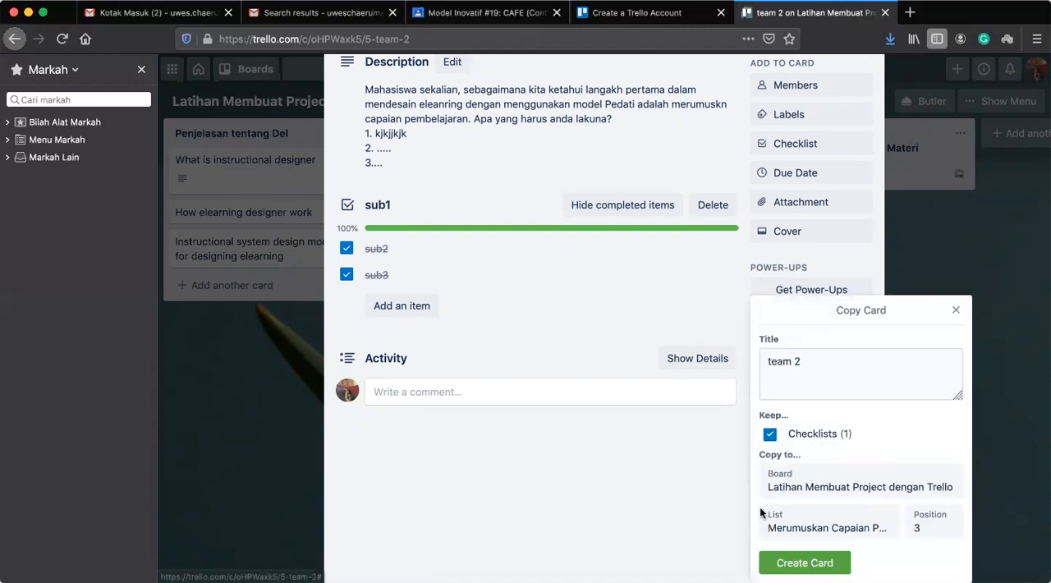
click(805, 564)
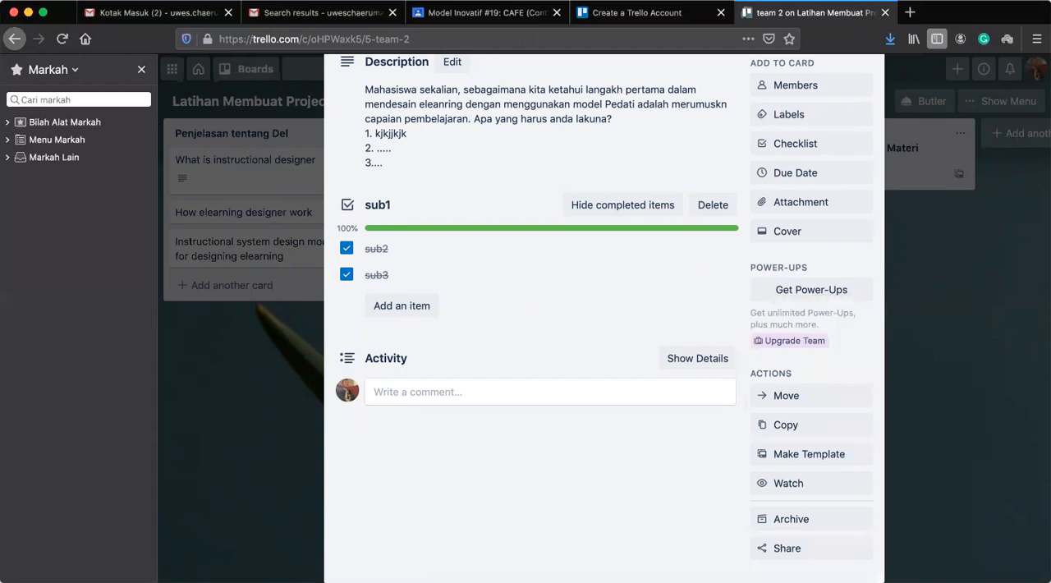
click(786, 425)
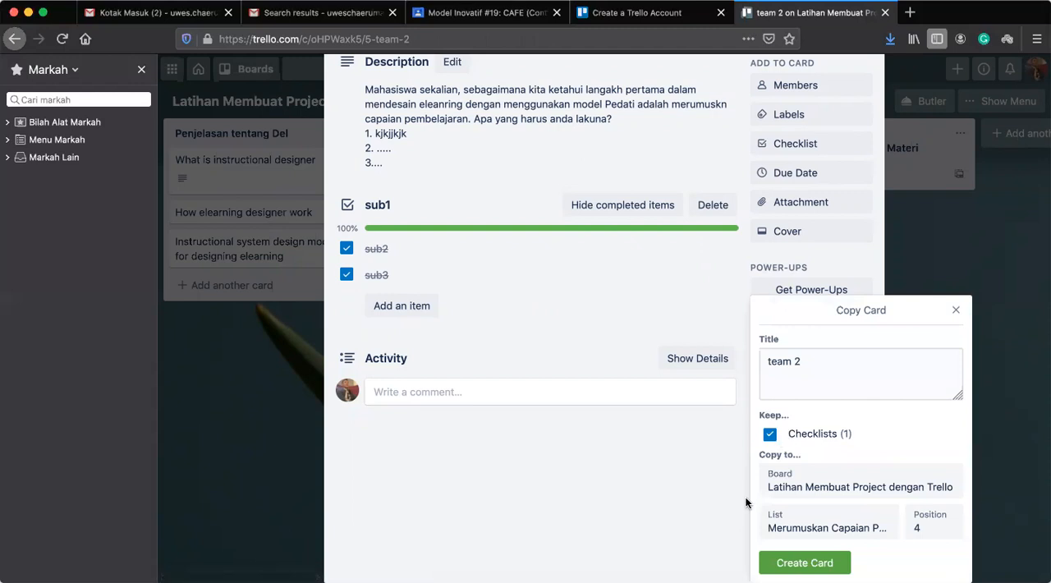
click(805, 562)
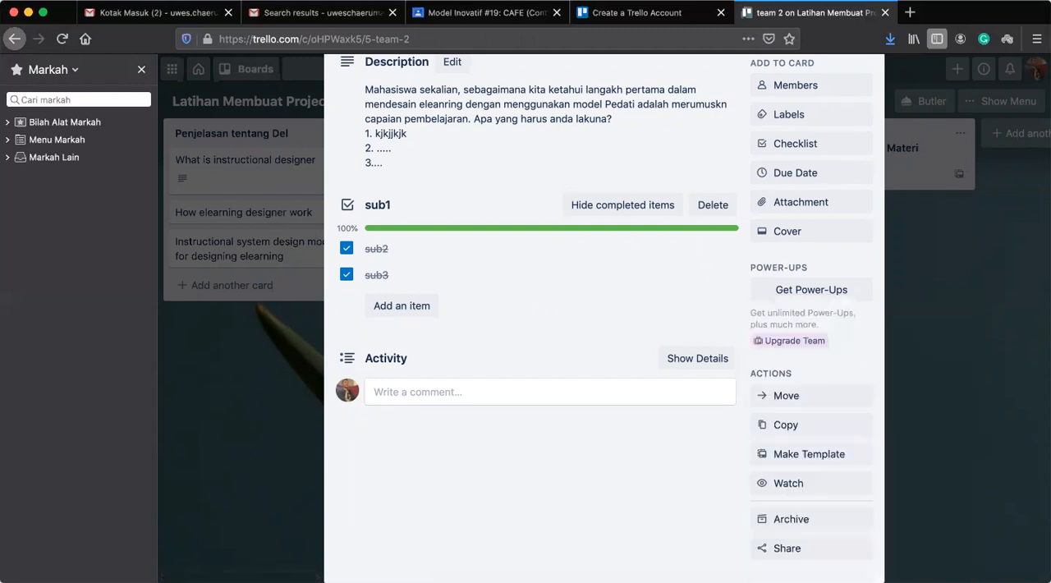
scroll(510, 473, up, 5)
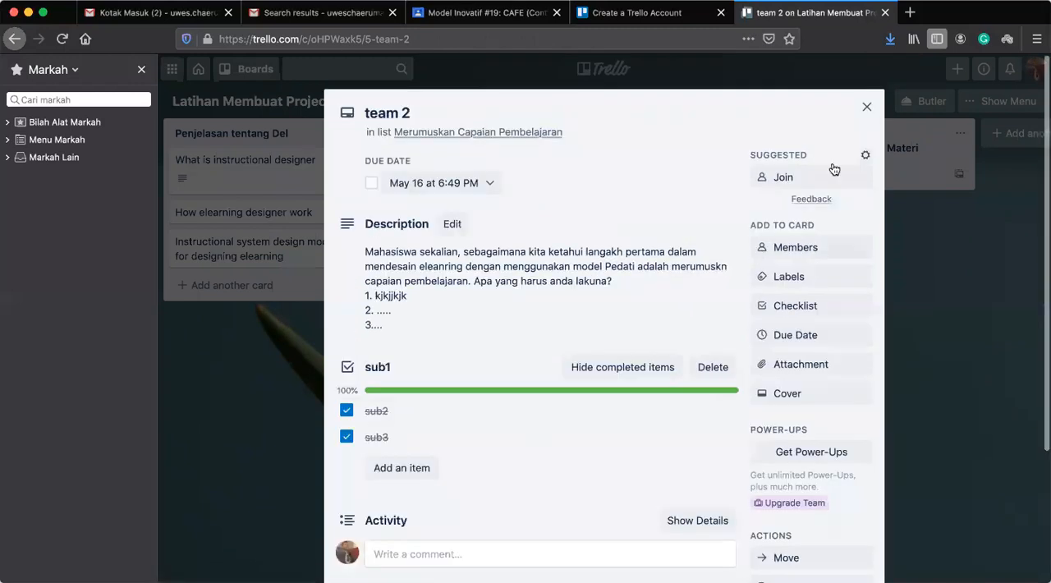
click(866, 110)
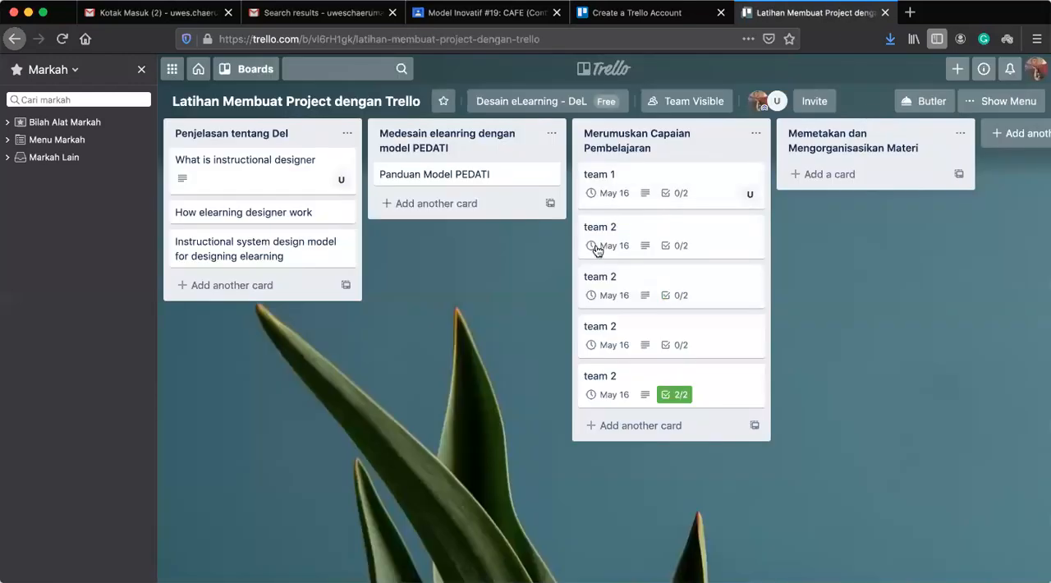
Rename the third card in the Merumuskan Capaian Pembelajaran list as team 3 and look at the members available for it.
click(644, 281)
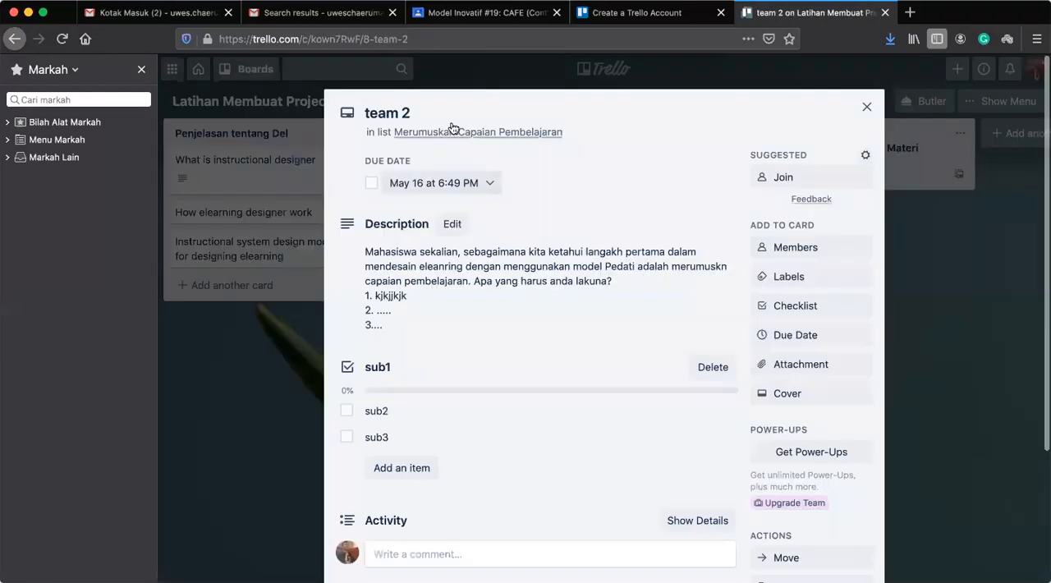
click(416, 112)
key(BackSpace)
text(3)
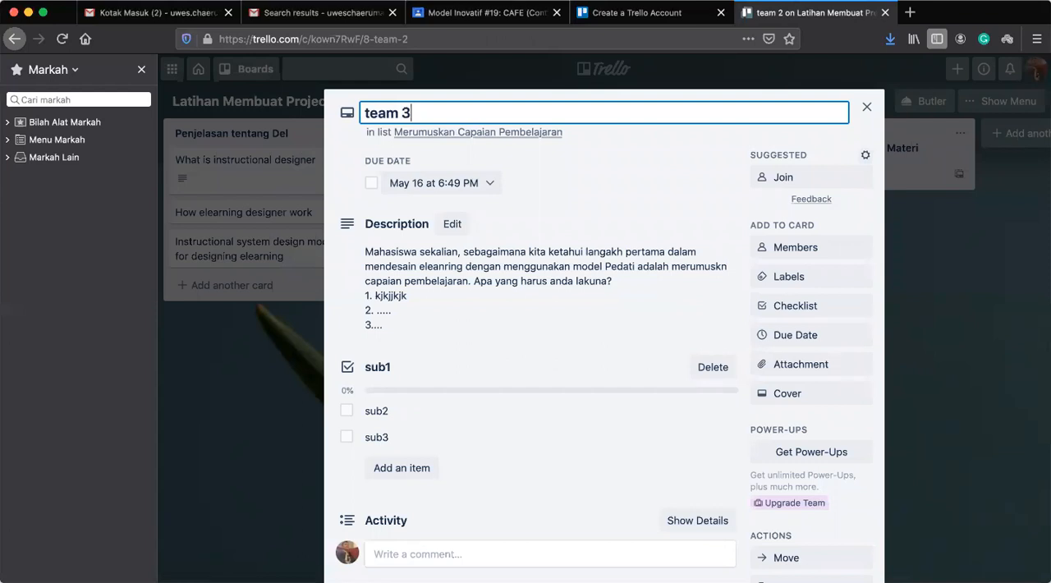
click(605, 177)
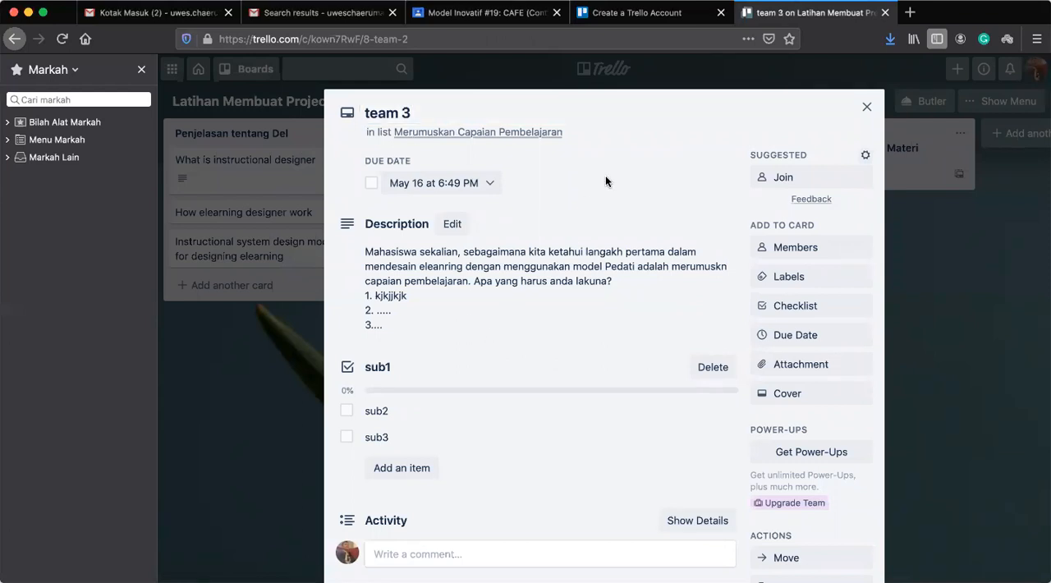
click(788, 258)
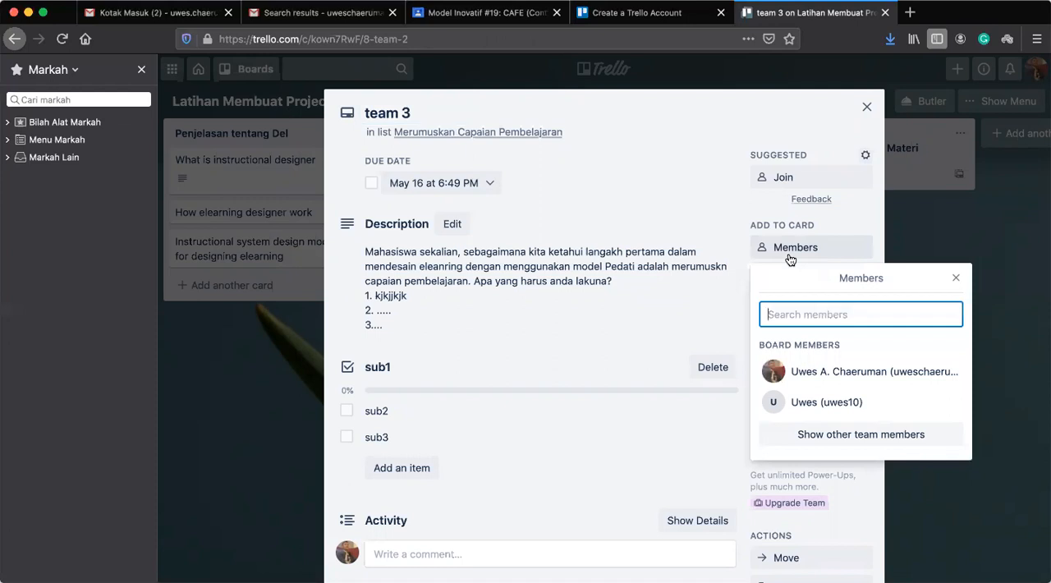
click(866, 109)
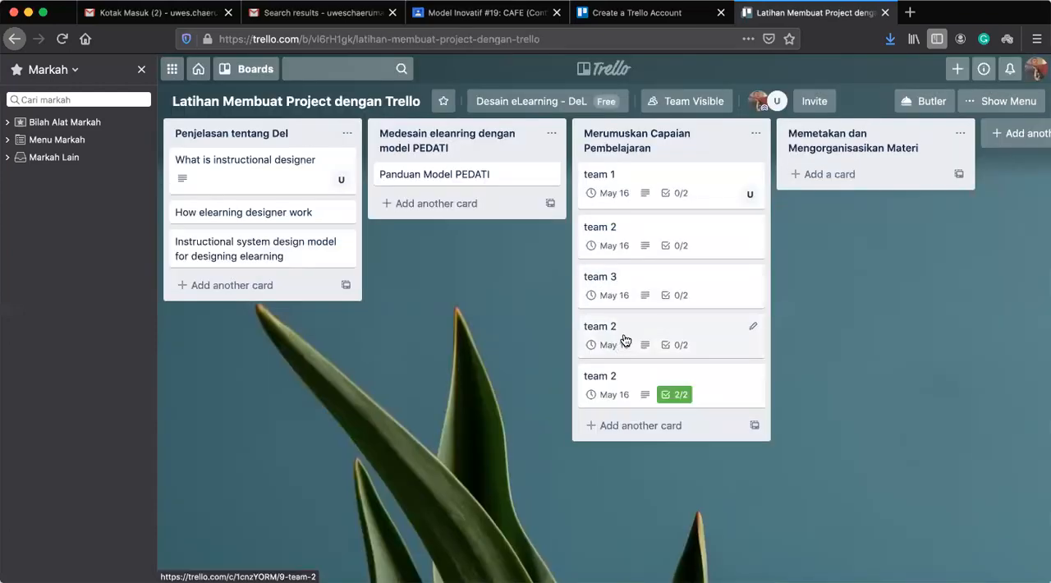
Rename the fourth card in the Merumuskan Capaian Pembelajaran list as team 4 and show the members available for it.
click(624, 340)
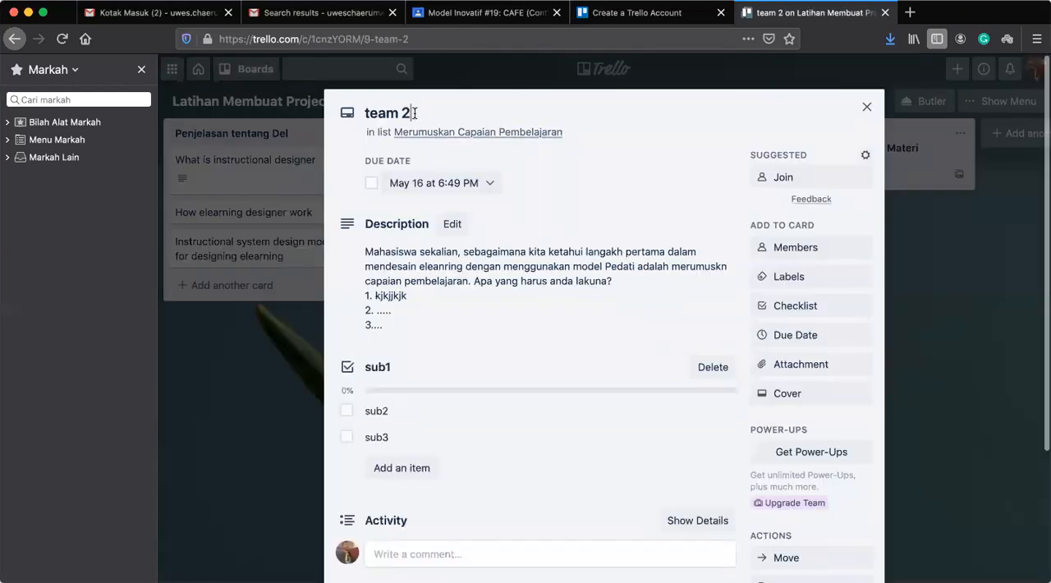
click(414, 114)
key(BackSpace)
text(4)
key(Return)
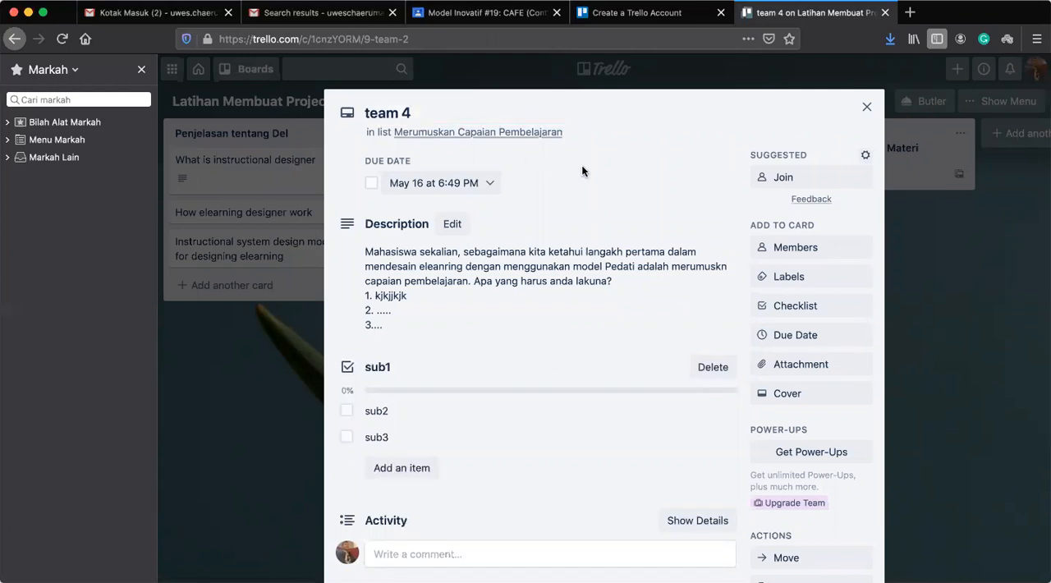
click(806, 251)
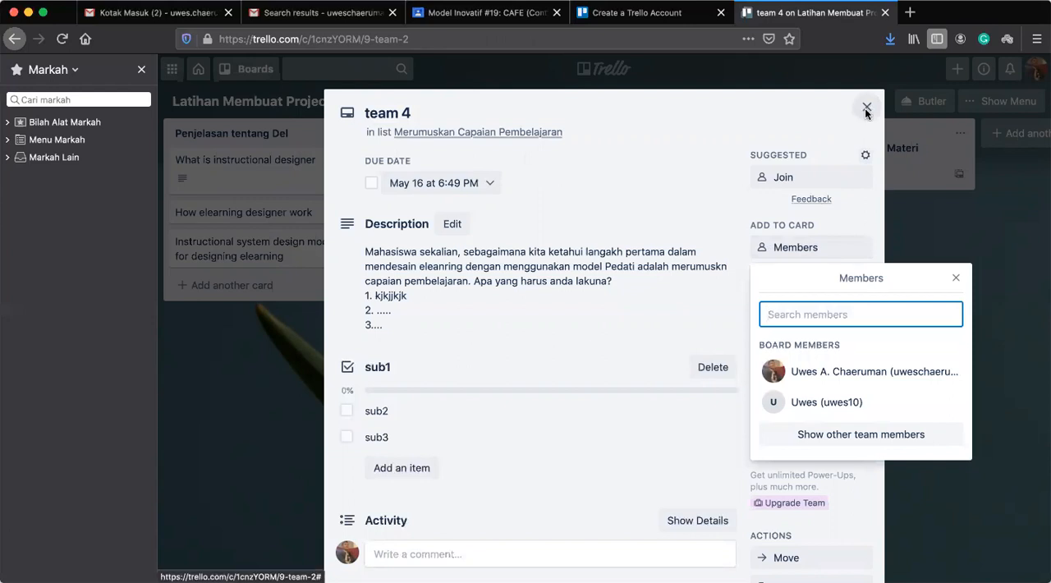
Rename the fifth card in the Merumuskan Capaian Pembelajaran list as team 5, view the members available for it, and return to the board.
click(866, 109)
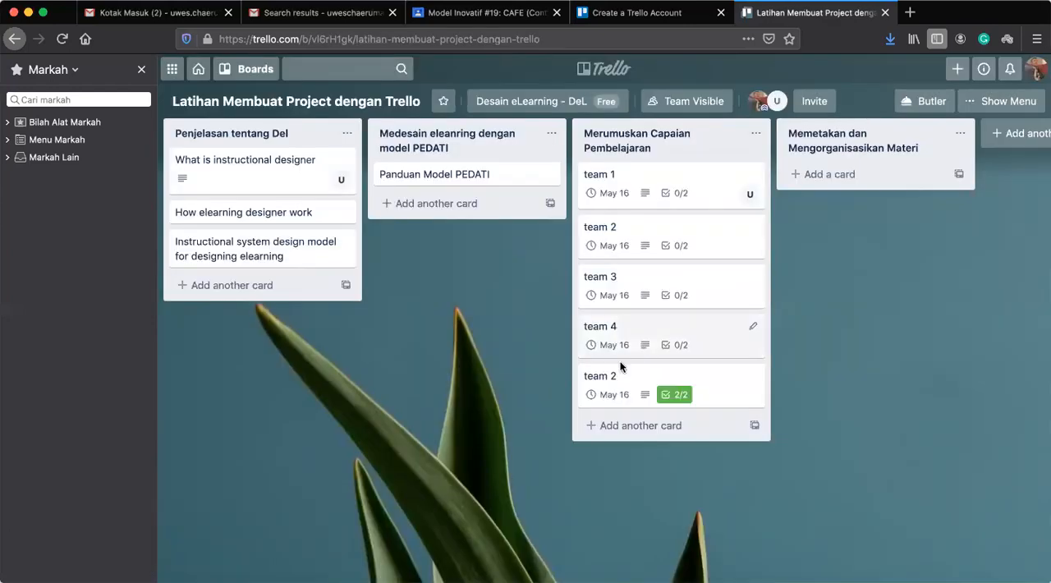
click(708, 377)
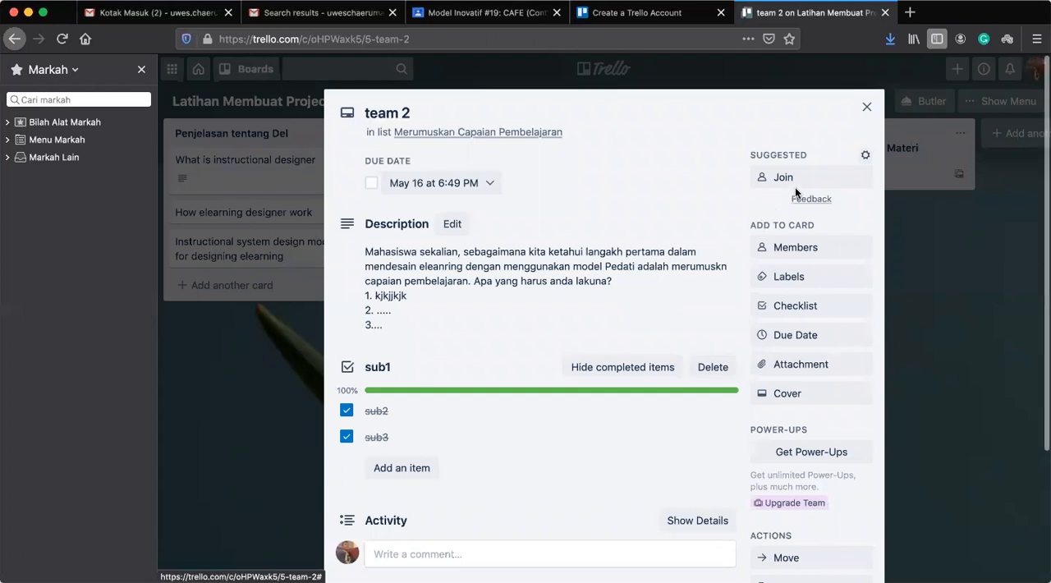
click(415, 113)
key(BackSpace)
text(5)
click(591, 168)
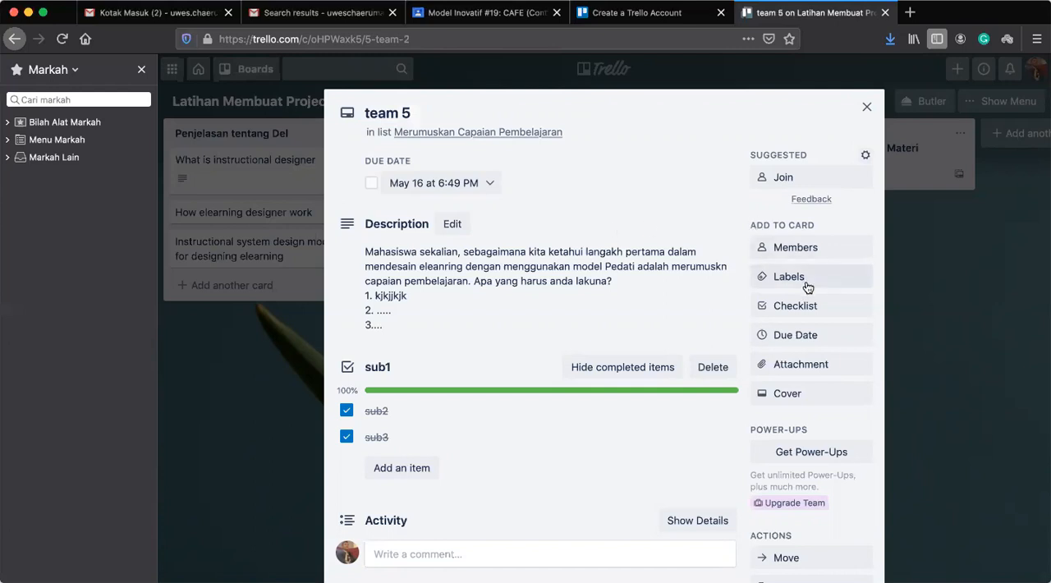
click(813, 253)
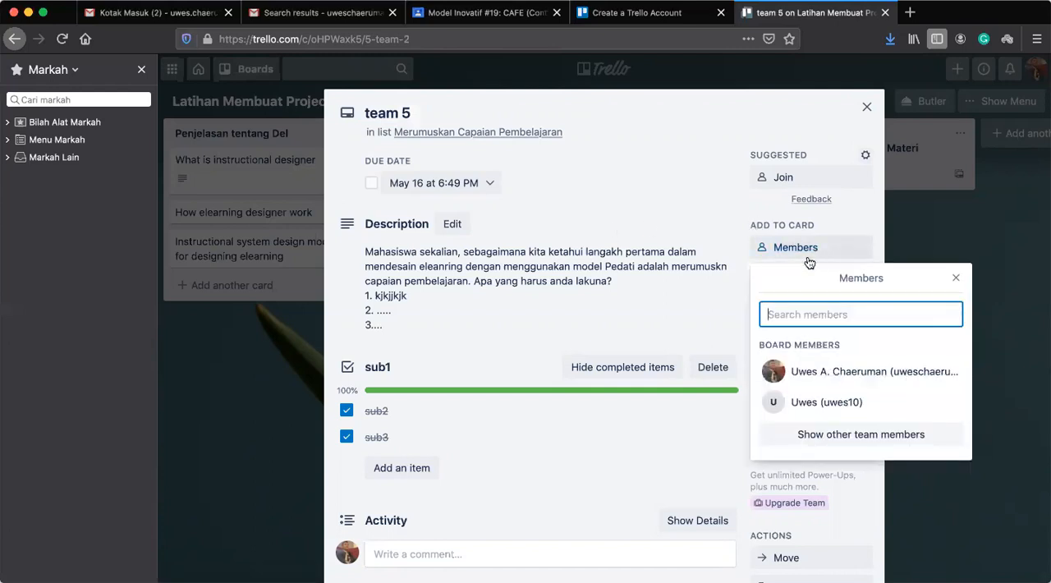
click(868, 110)
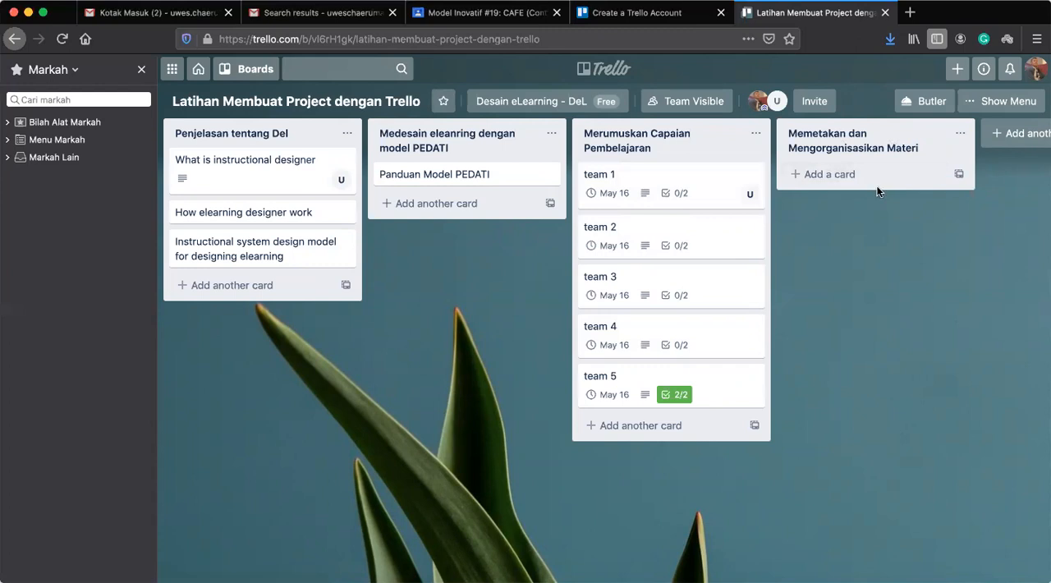
Add a list titled "memilih Seting Belajaryang relevan" after the last list on the board.
scroll(915, 243, right, 3)
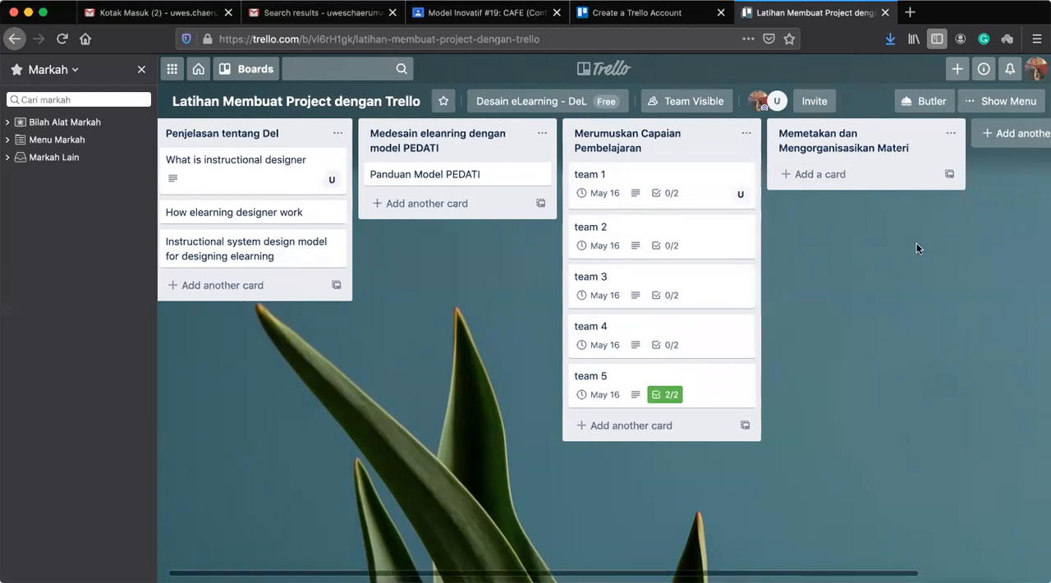
click(903, 139)
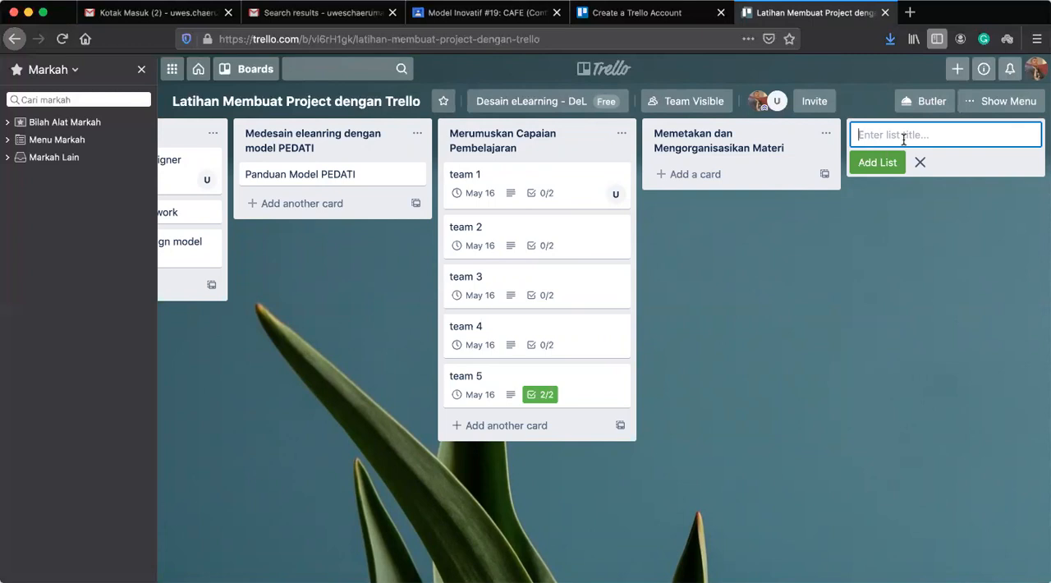
text(memilih Seting Belajar)
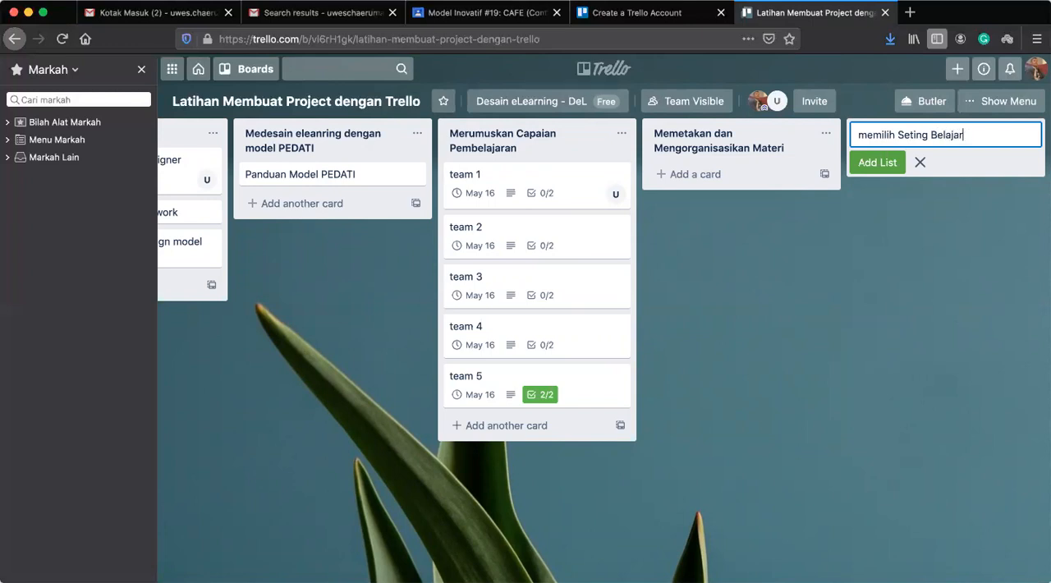
text(ayang relevan)
click(877, 173)
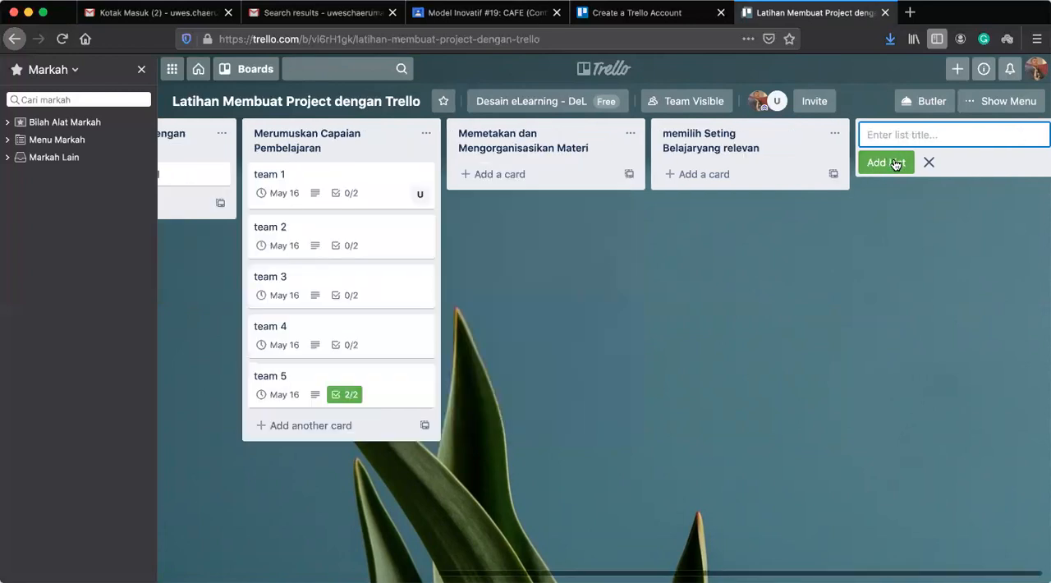
Add another list titled "Merangai alur belajar sinkron" to the board.
text(Merangai)
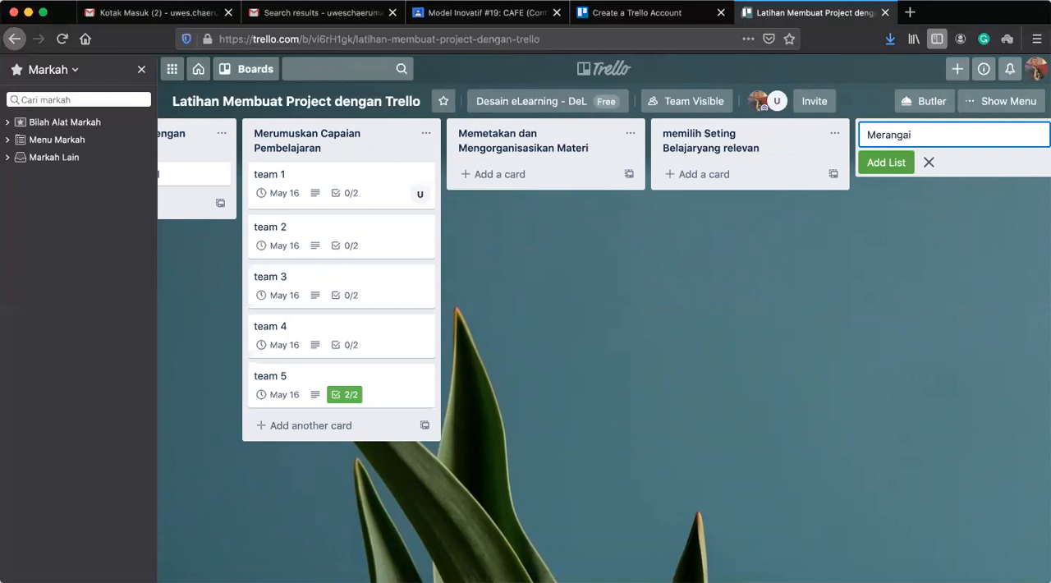
text( alur belajar sinkron)
click(876, 164)
Add a list titled "Merangkai alur belajar asinkron" at the end of the board.
text(Merangkai)
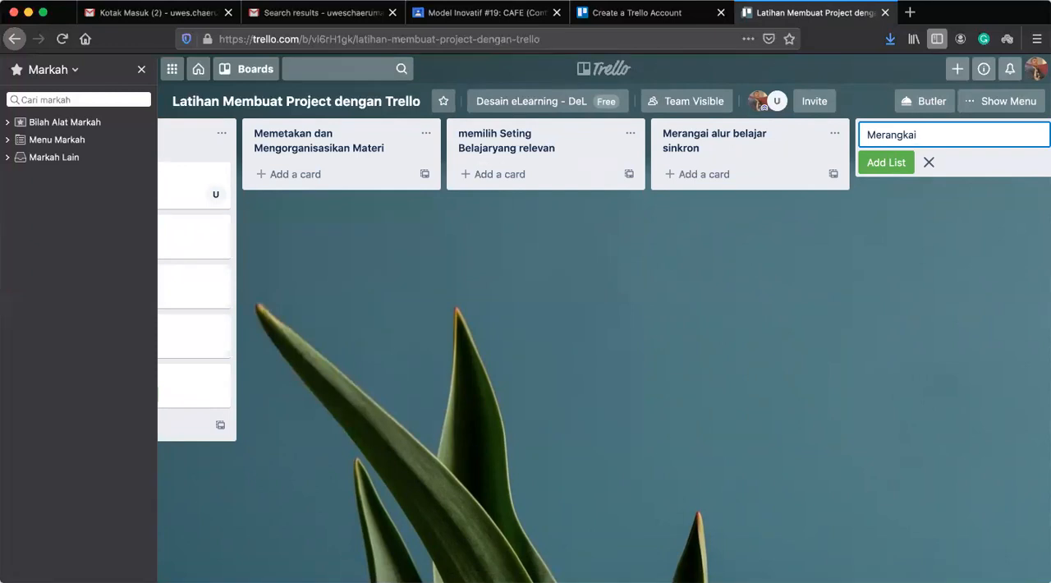
text( alur belajar asinkron)
click(797, 287)
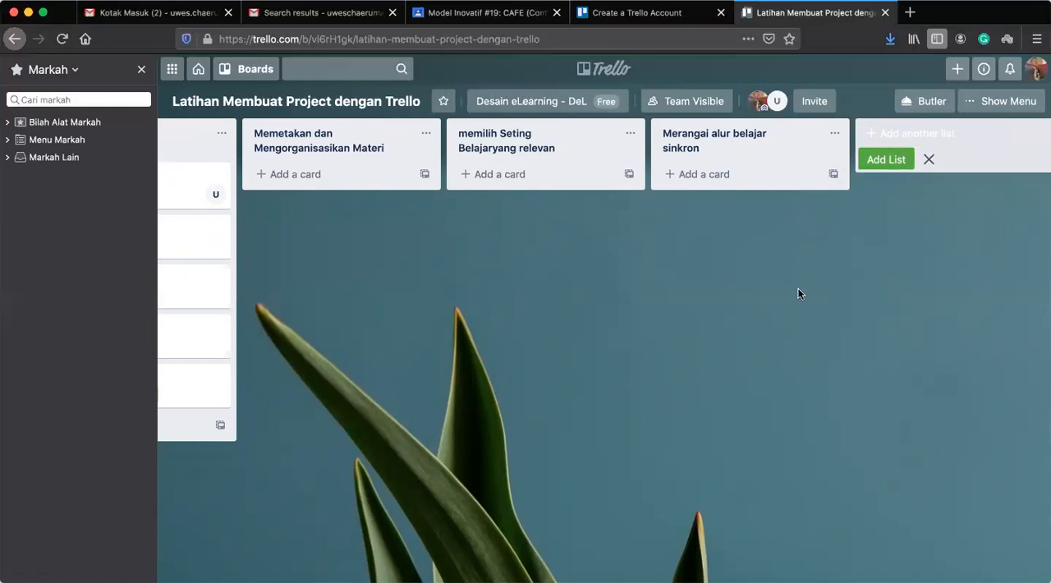
click(895, 133)
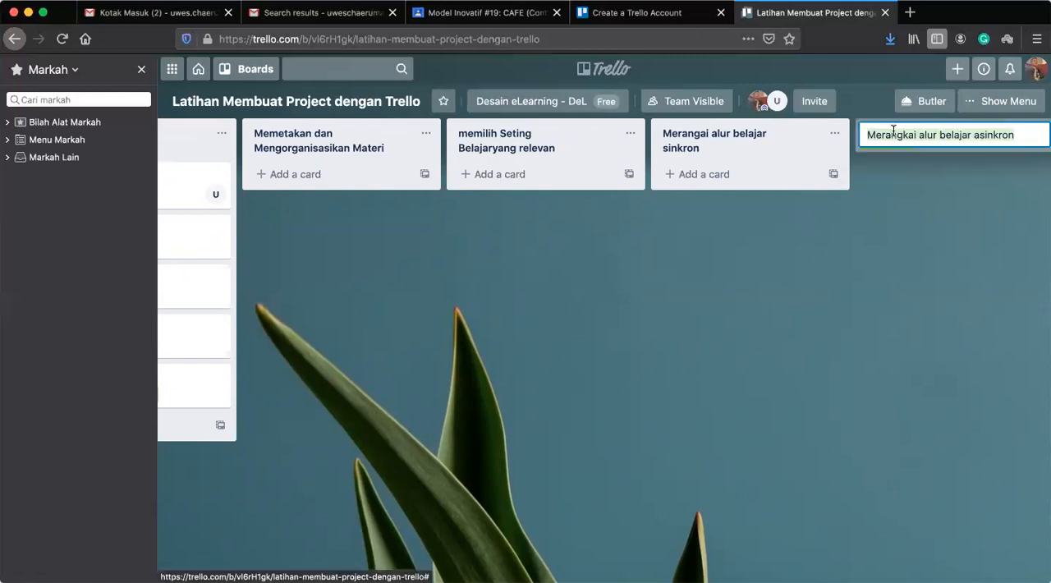
click(882, 163)
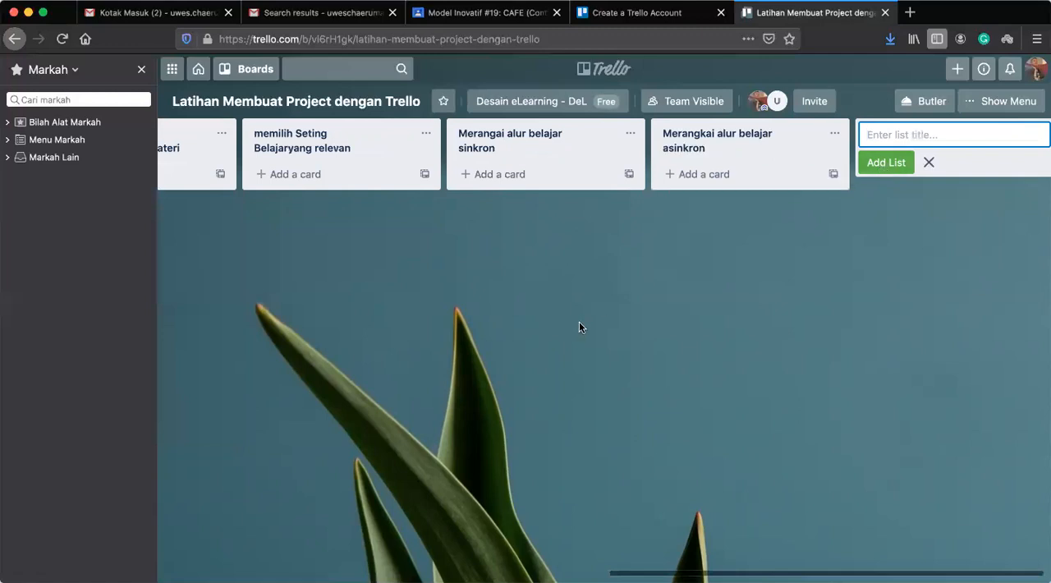
Switch from the practice board to the existing Project DeL board.
scroll(579, 321, left, 10)
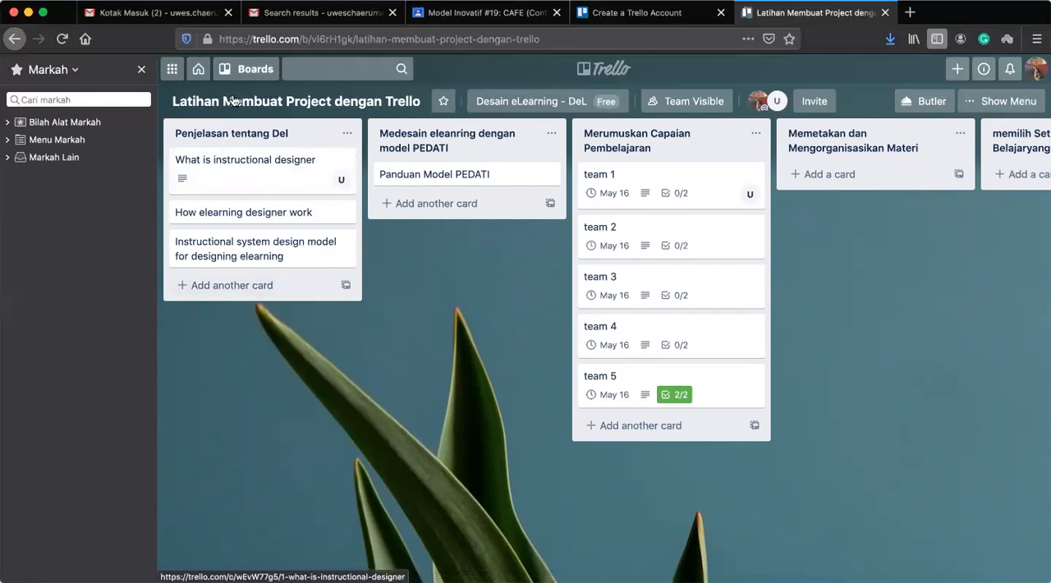
click(243, 69)
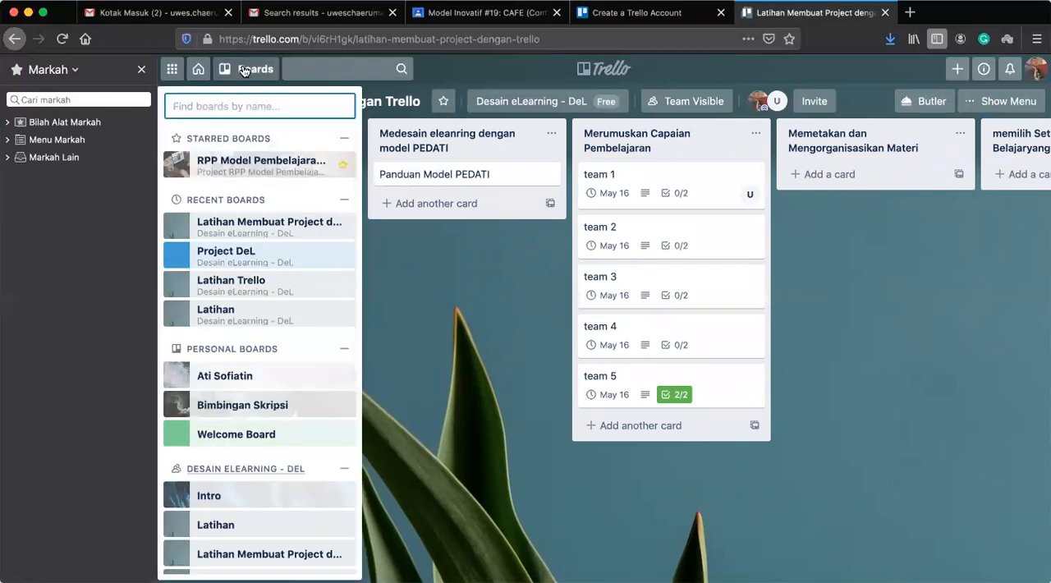
click(494, 336)
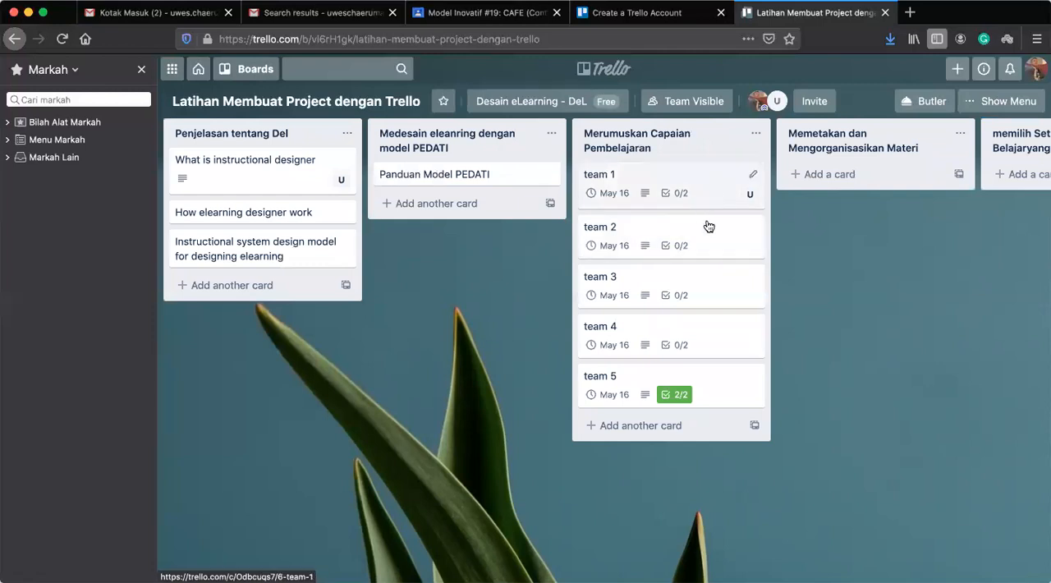
click(255, 72)
click(262, 262)
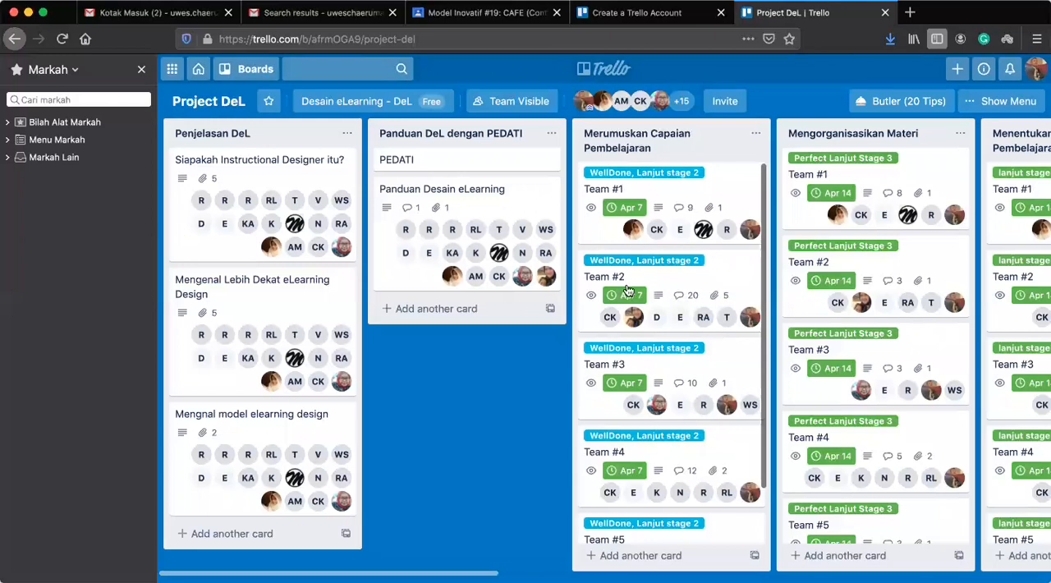
Create a light green label named "perlu revisi minor" on the Team #2 card in the Merumuskan Capaian Pembelajaran list.
click(732, 285)
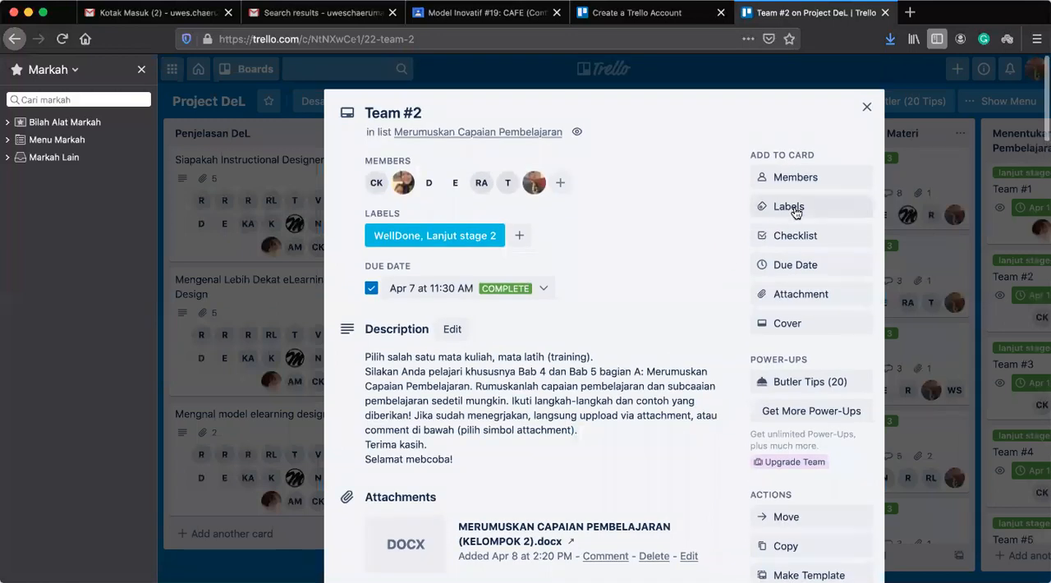
click(793, 209)
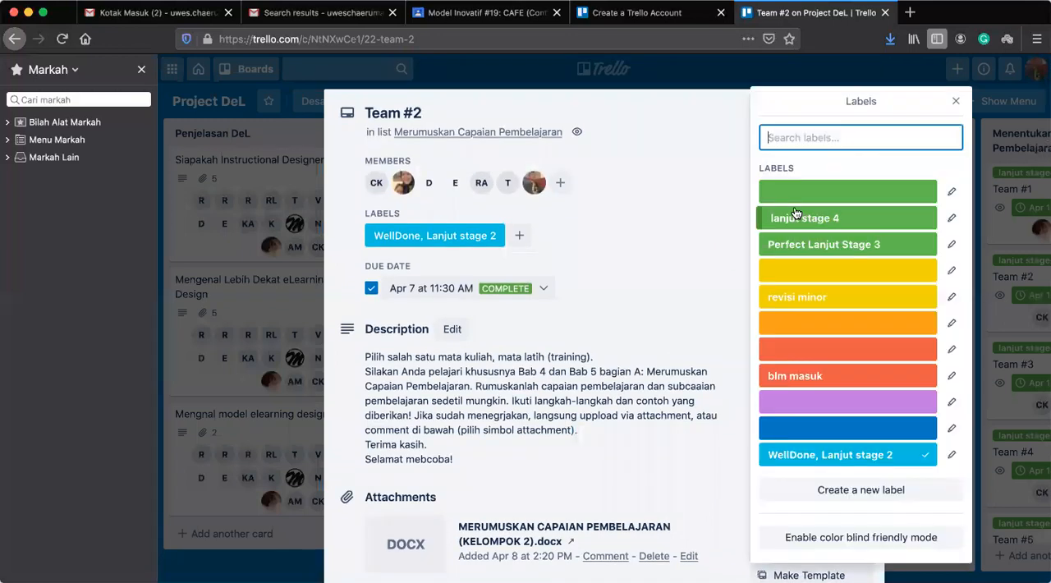
click(799, 491)
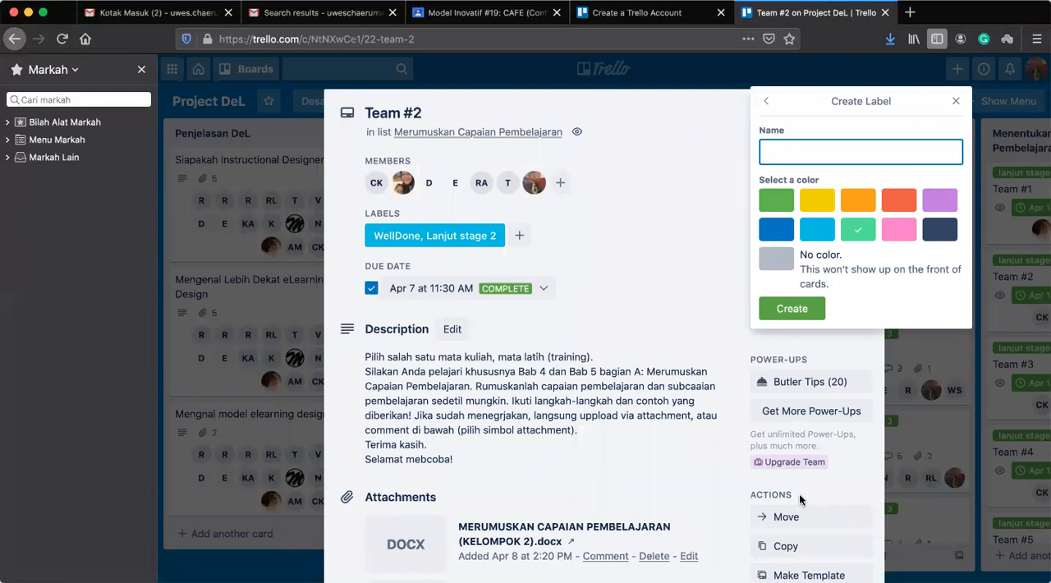
text(ver)
key(BackSpace)
text(perlu revisi minor)
click(789, 309)
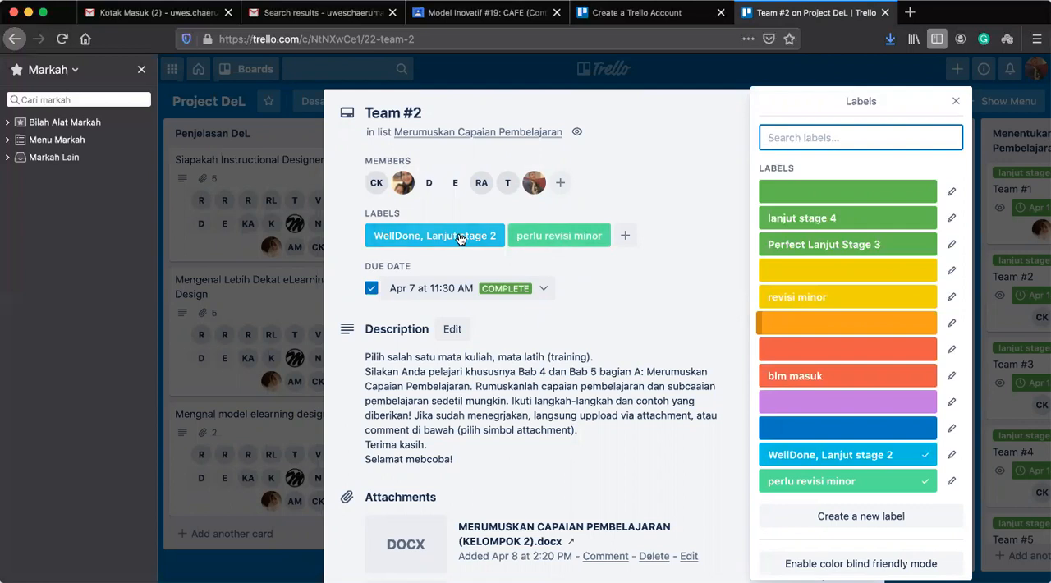
Take the "perlu revisi minor" label off the Team #2 card, keep "WellDone, Lanjut stage 2" applied, and close the card.
click(829, 454)
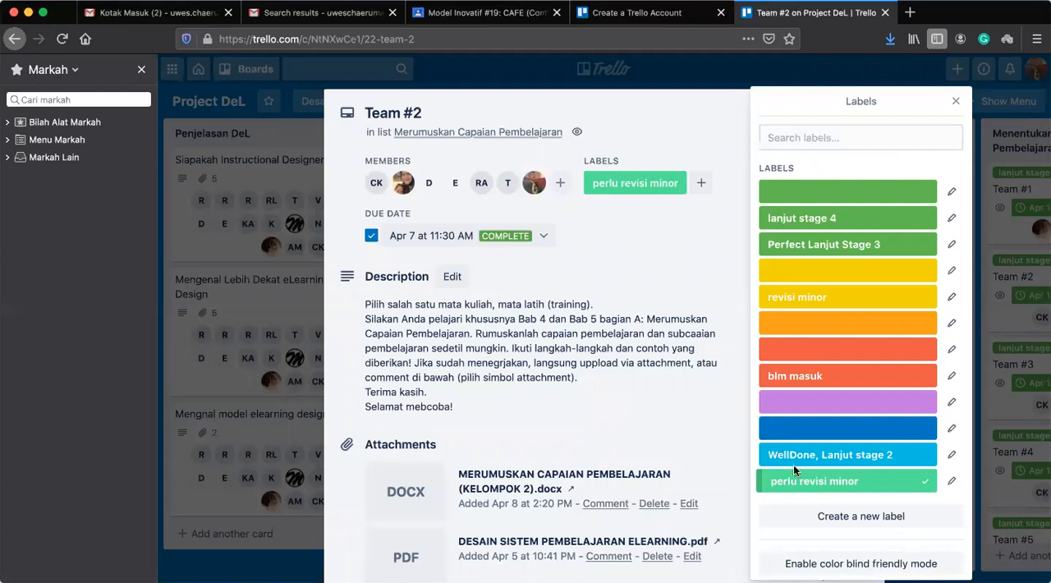
click(815, 456)
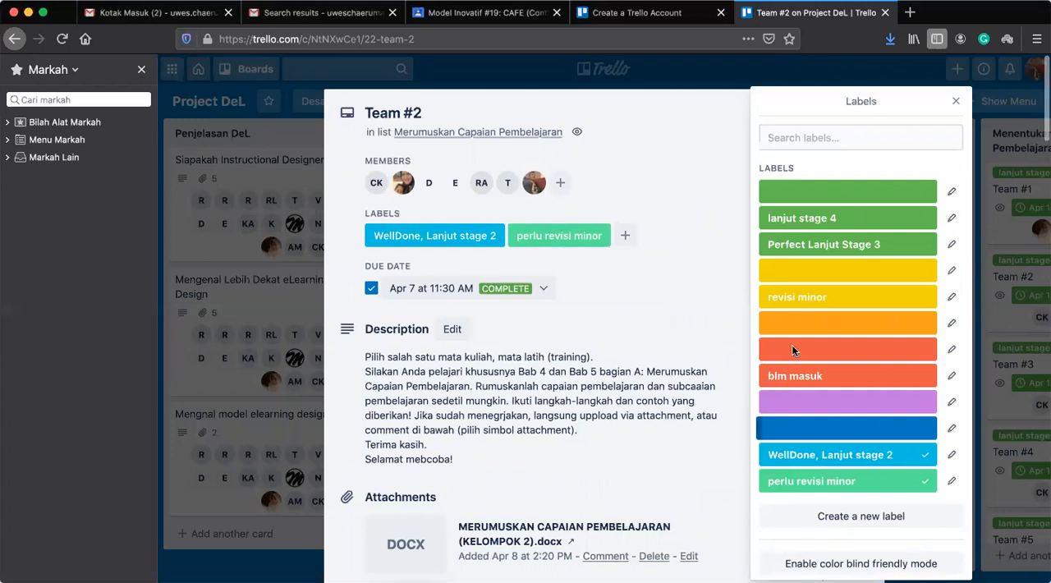
click(809, 489)
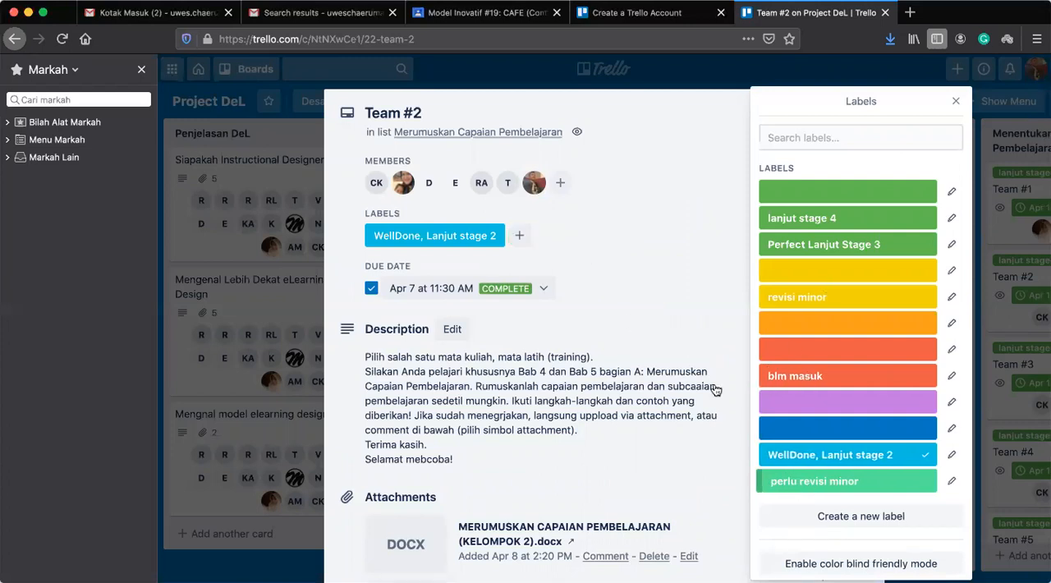
click(955, 104)
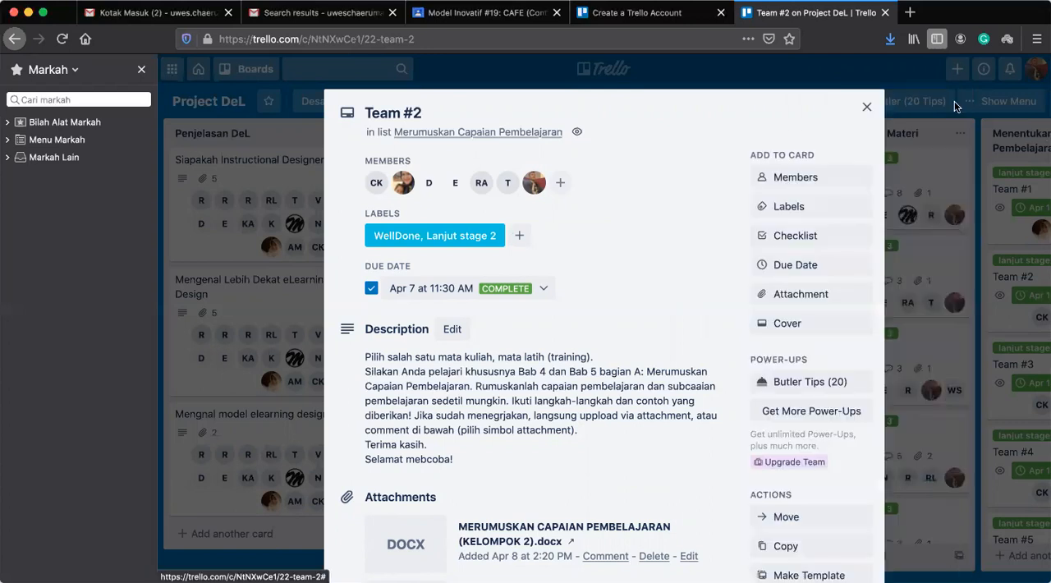
click(867, 110)
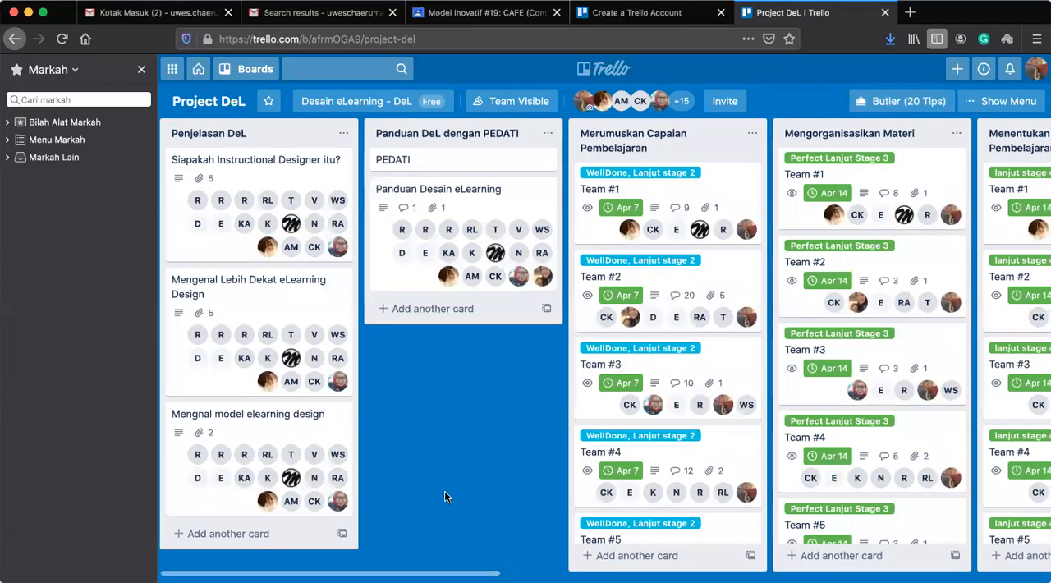
Open the Team #3 card in the Merumuskan Capaian Pembelajaran list and review the discussion in its comments.
click(721, 364)
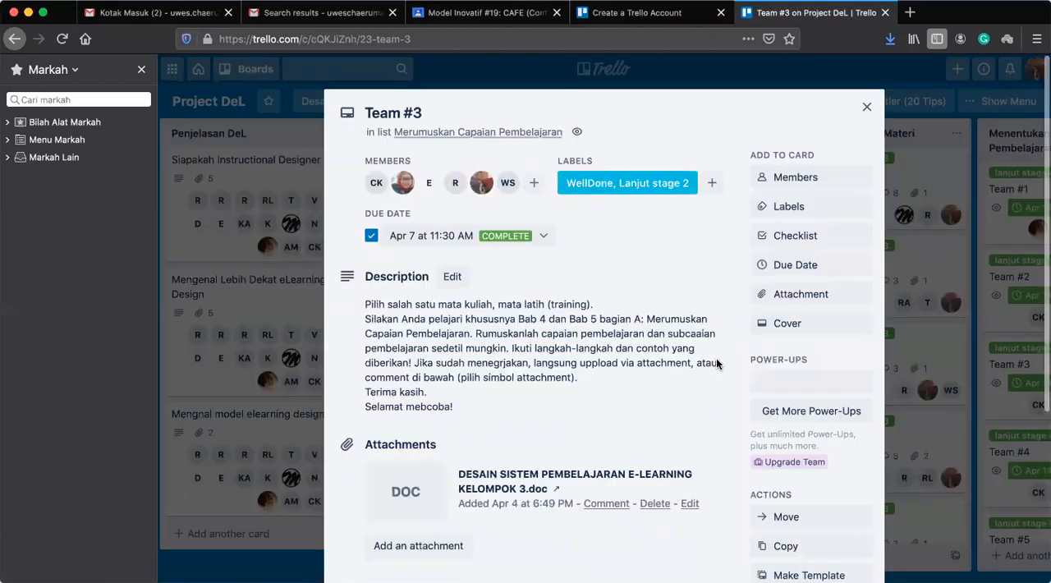
scroll(534, 380, down, 3)
scroll(534, 379, down, 10)
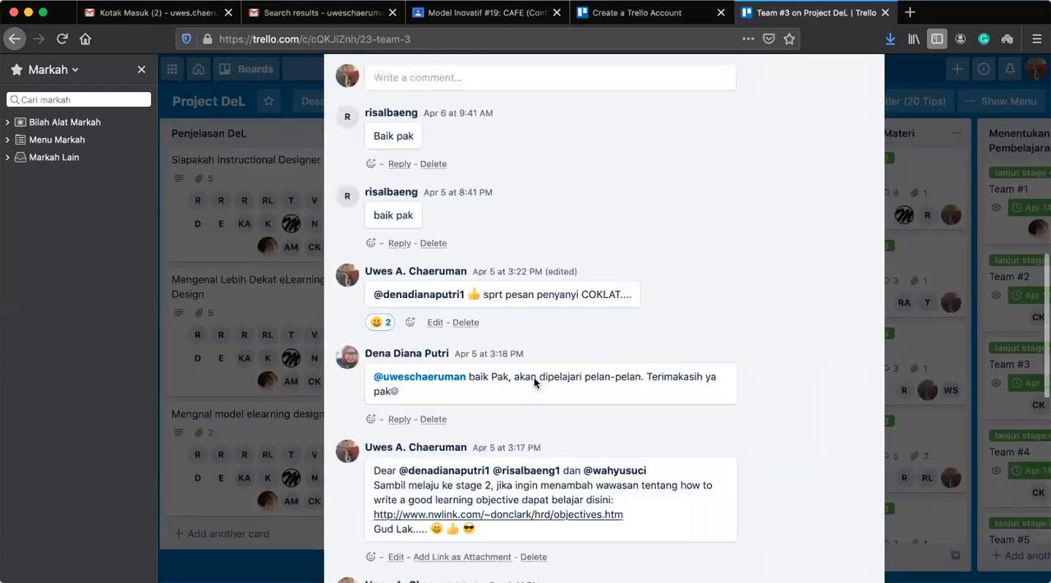
scroll(533, 380, up, 5)
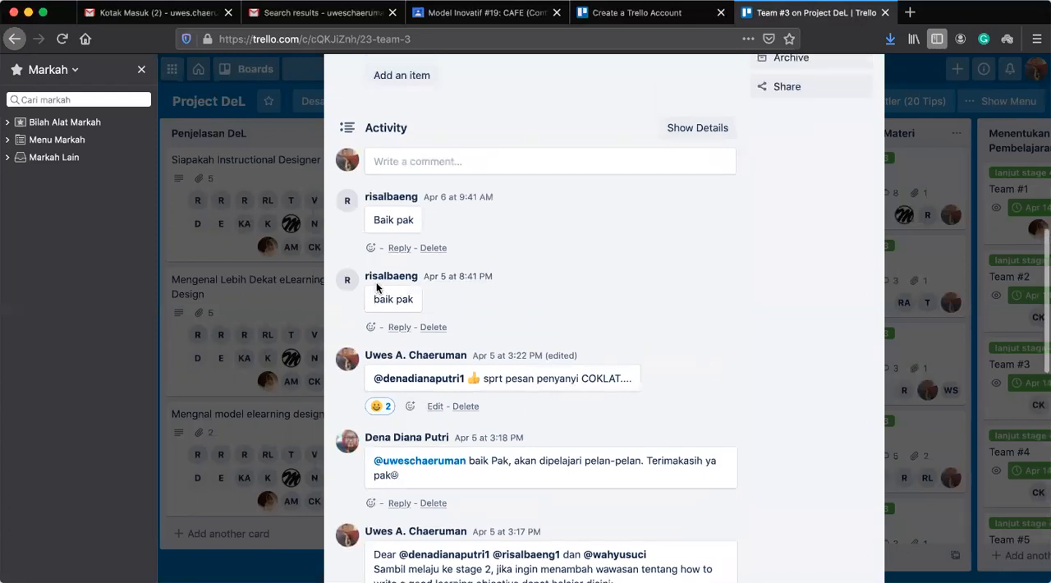
scroll(490, 291, down, 8)
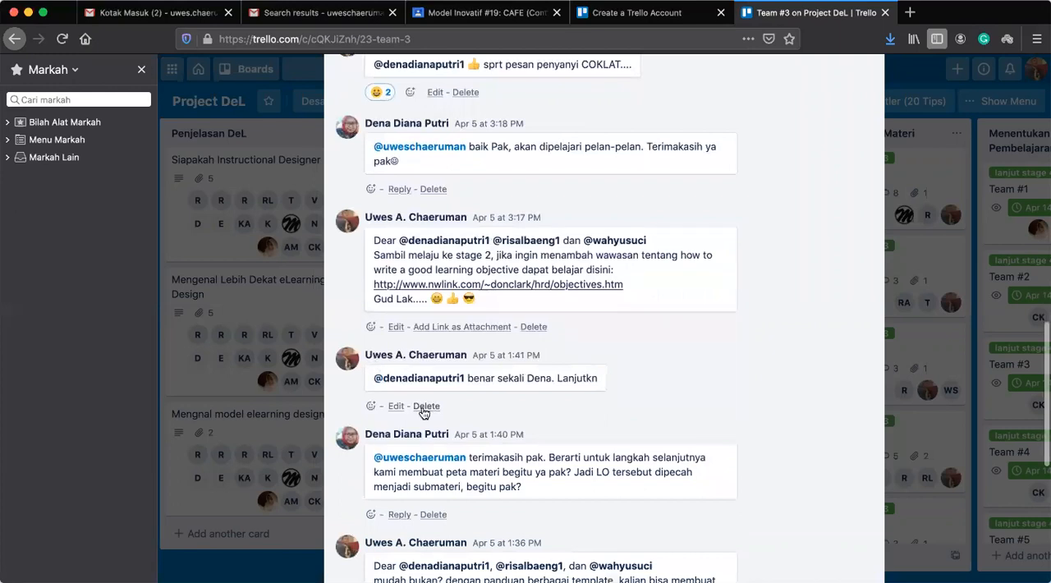
scroll(422, 406, down, 4)
Start a reply to a team member's comment, view the sources for attaching files, and close the Team #3 card without saving the reply.
click(399, 366)
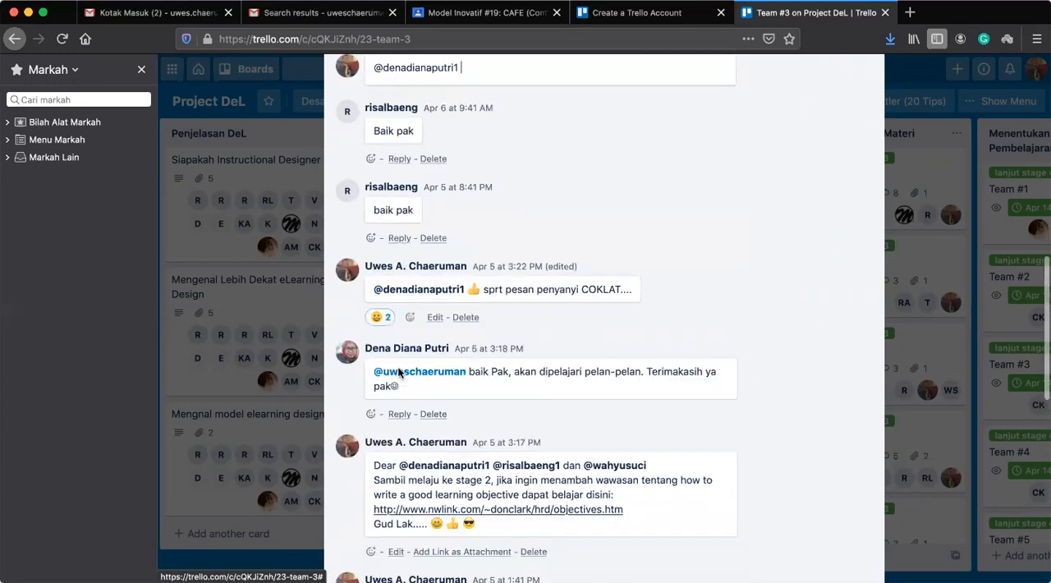
scroll(544, 131, up, 2)
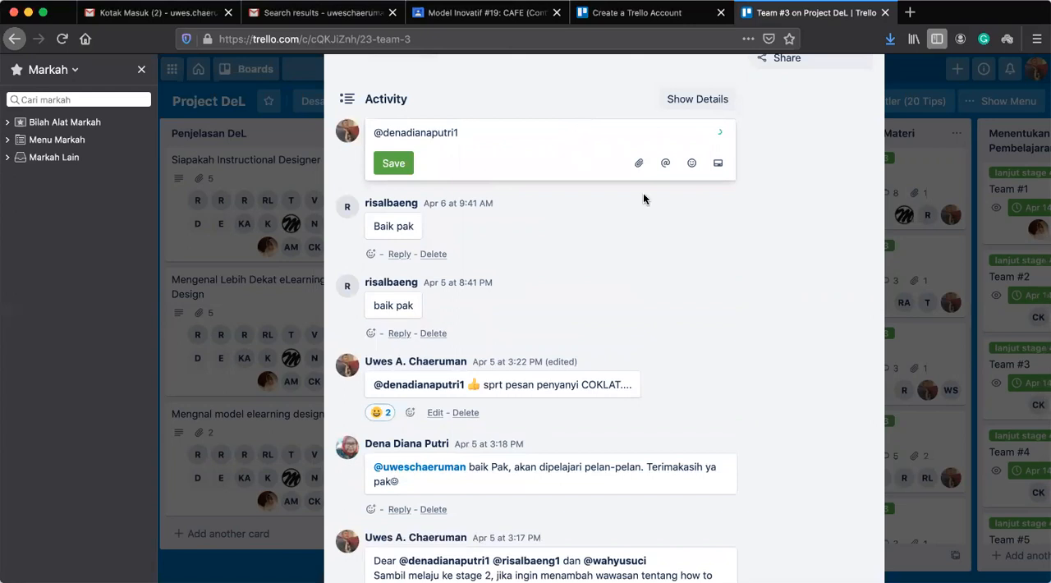
click(639, 164)
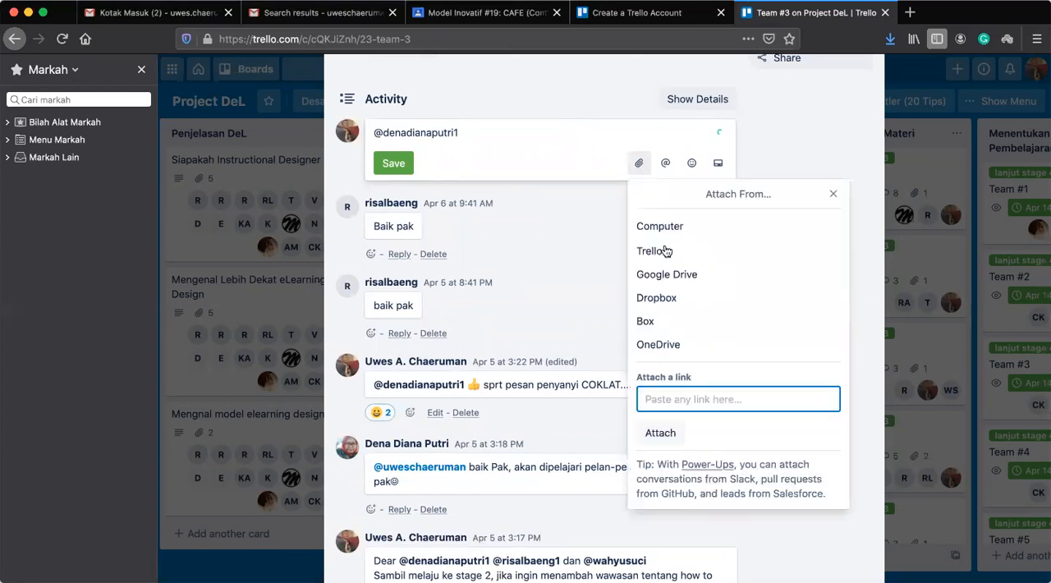
click(525, 255)
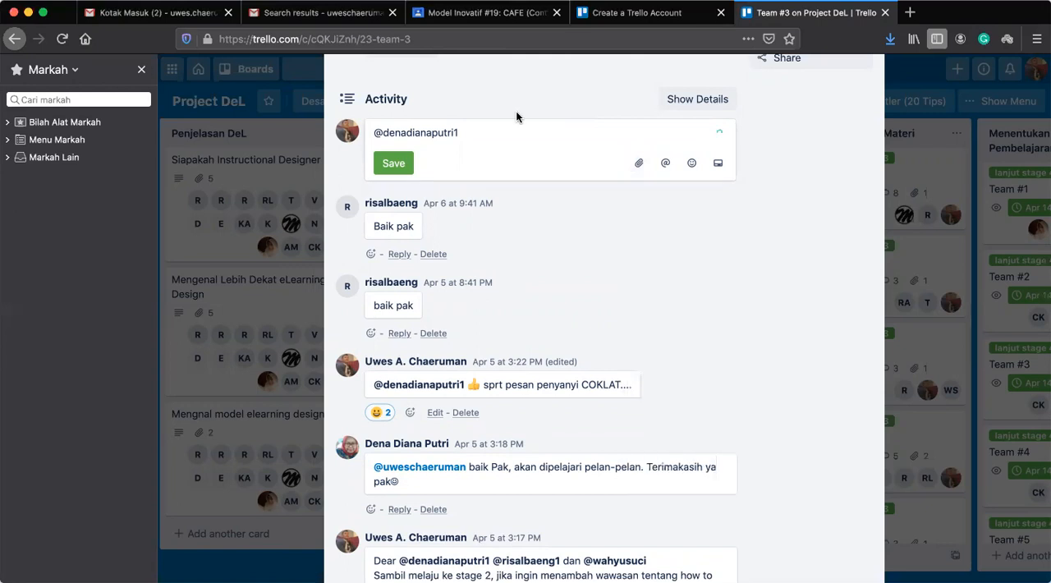
scroll(530, 93, up, 10)
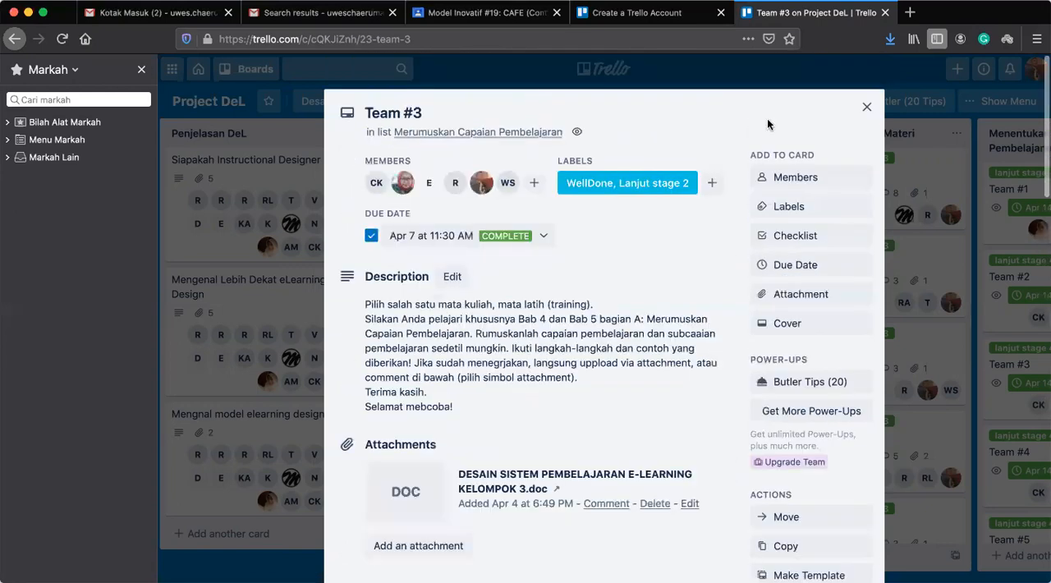
click(866, 106)
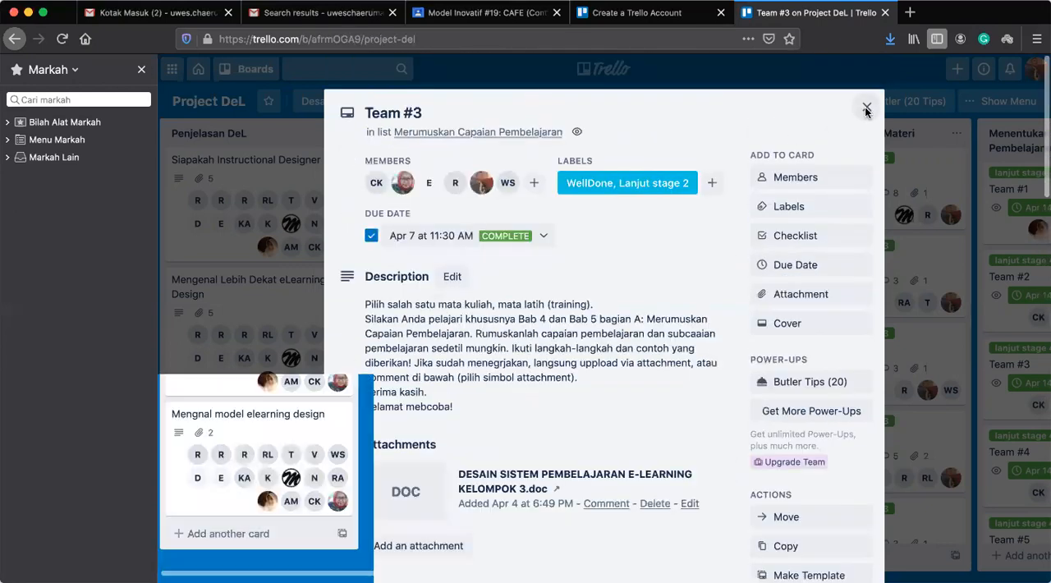